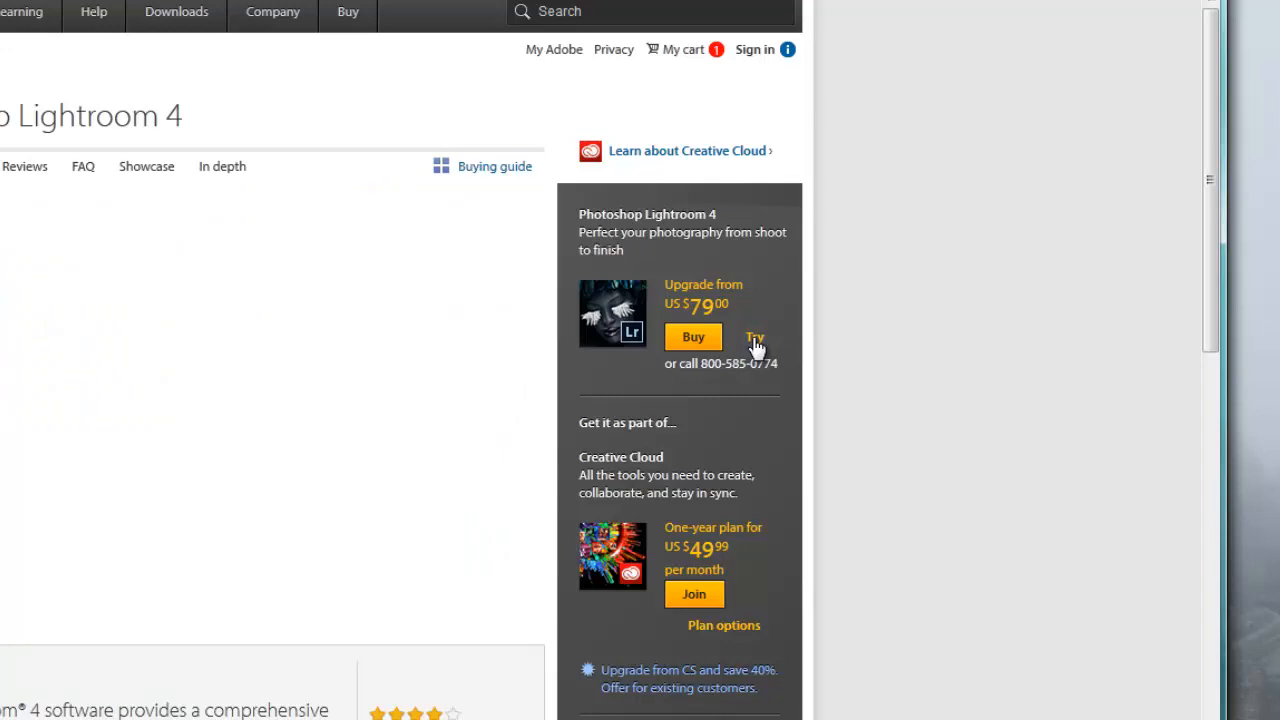
- Open the free trial offer for Photoshop Lightroom 4 on the Adobe product page
click(755, 340)
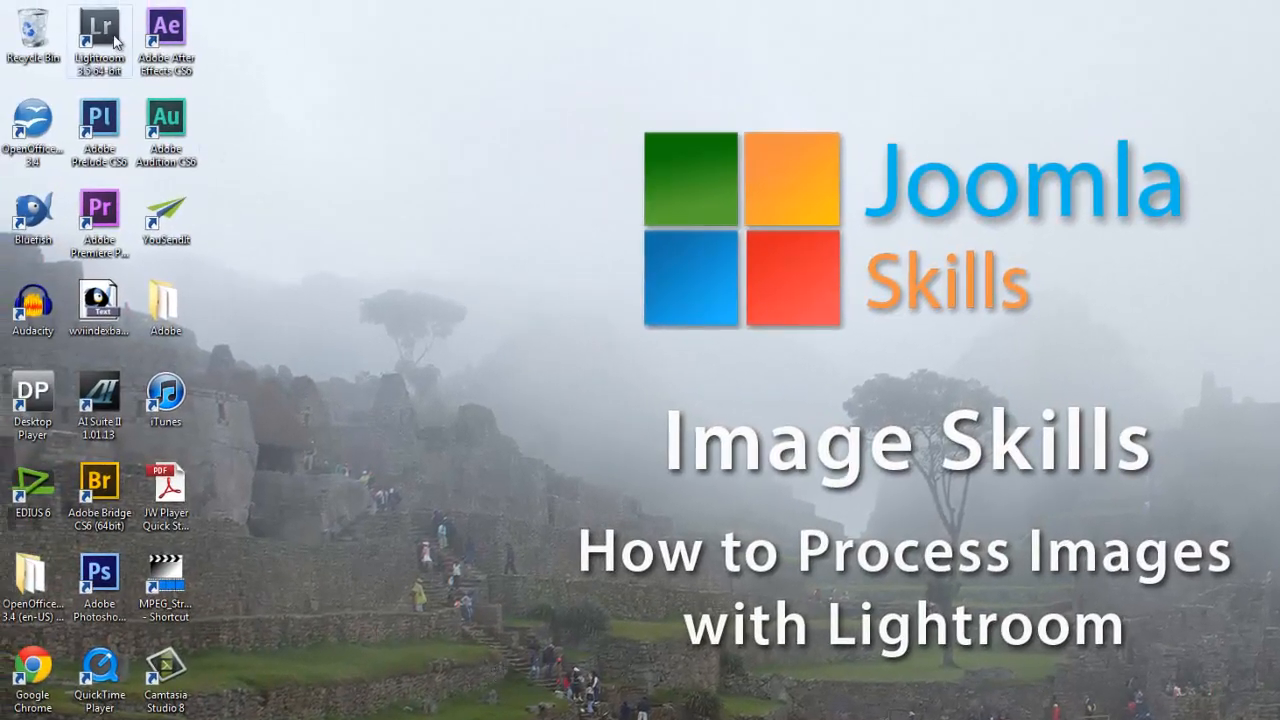
- Launch Lightroom 3 and create a new catalog named "Peru2012 Images"
double_click(100, 35)
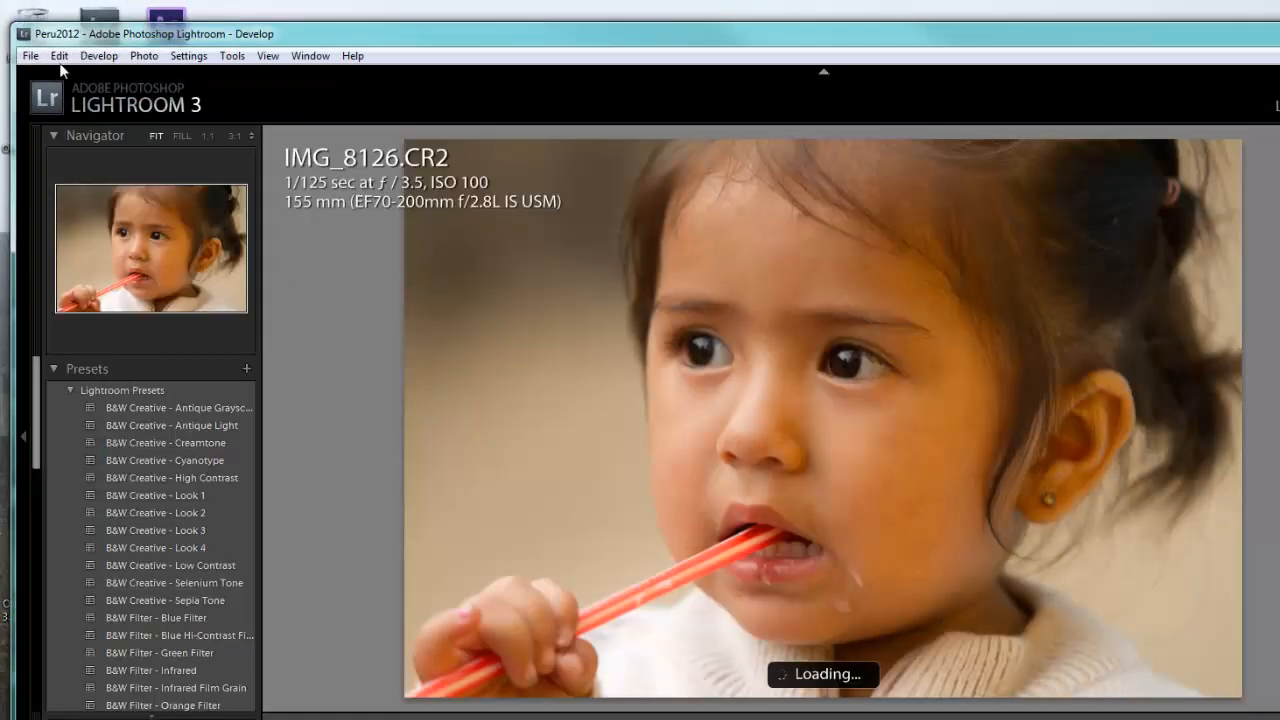
click(30, 55)
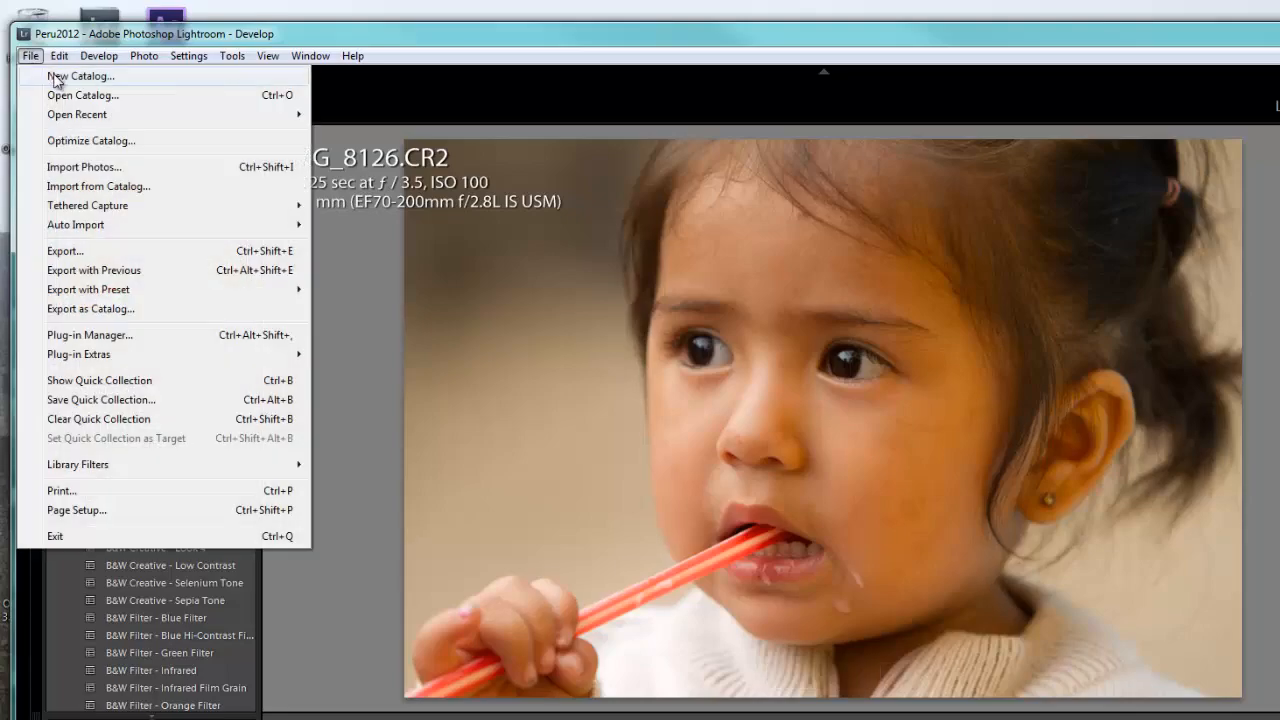
click(55, 77)
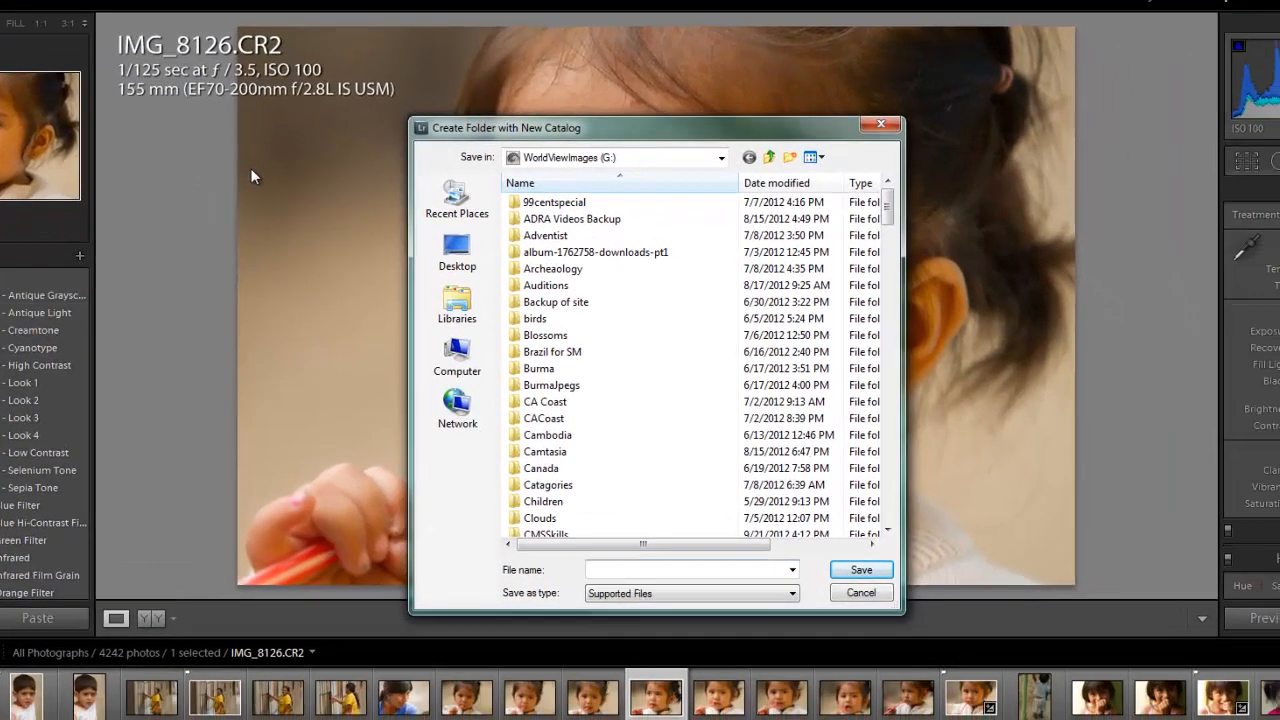
text(Peru2012 Images)
key(Return)
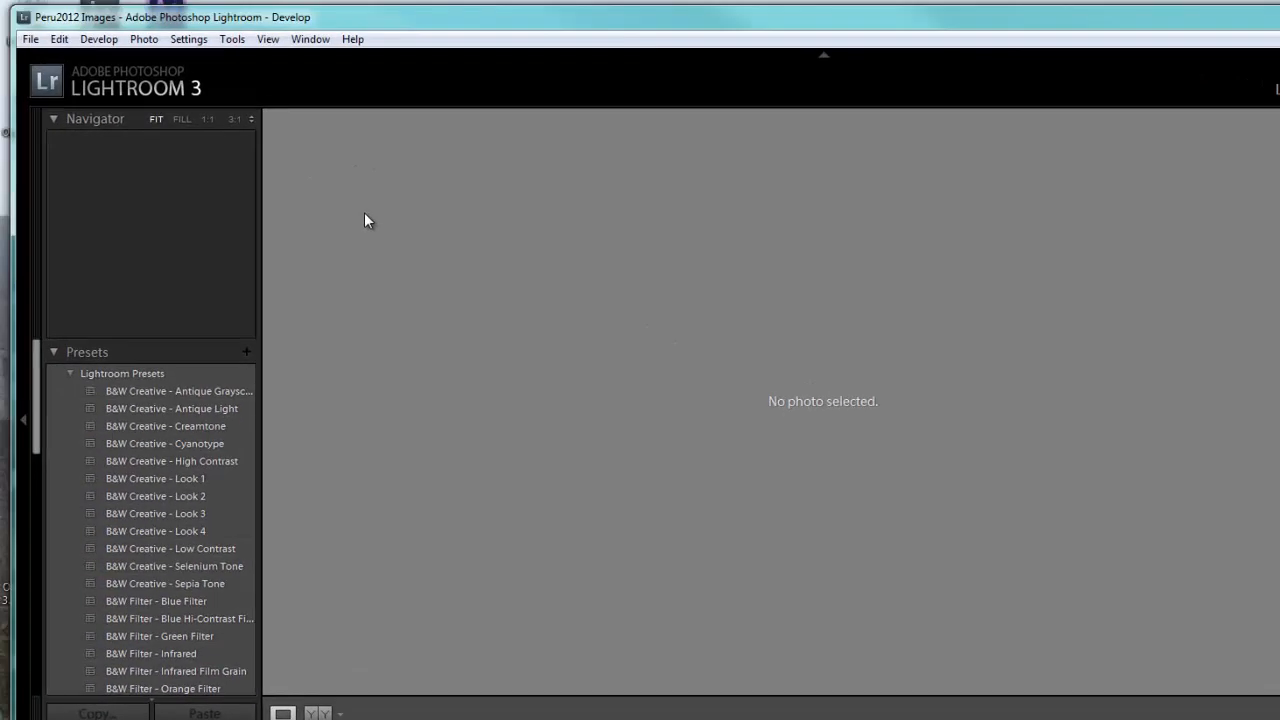
- Start a photo import and choose the Franks Stills folder on the Peru02 (L:) drive as the source
click(31, 40)
mouse_move(85, 207)
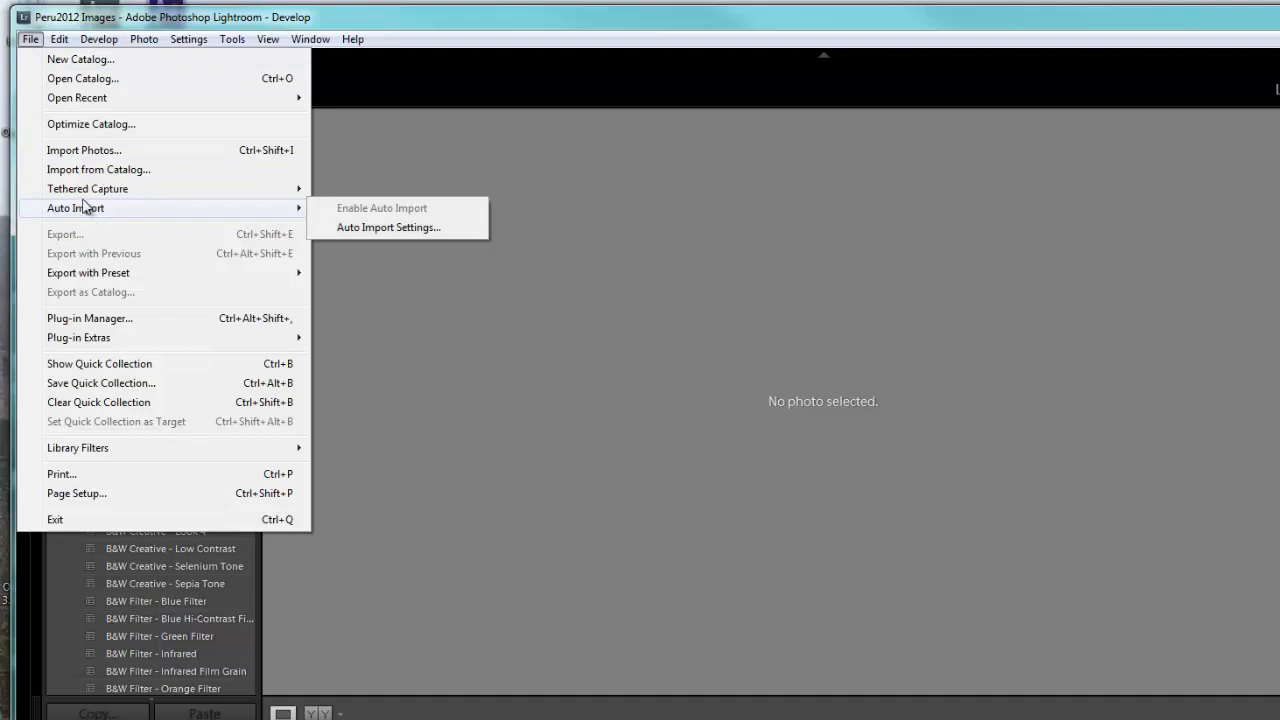
click(62, 151)
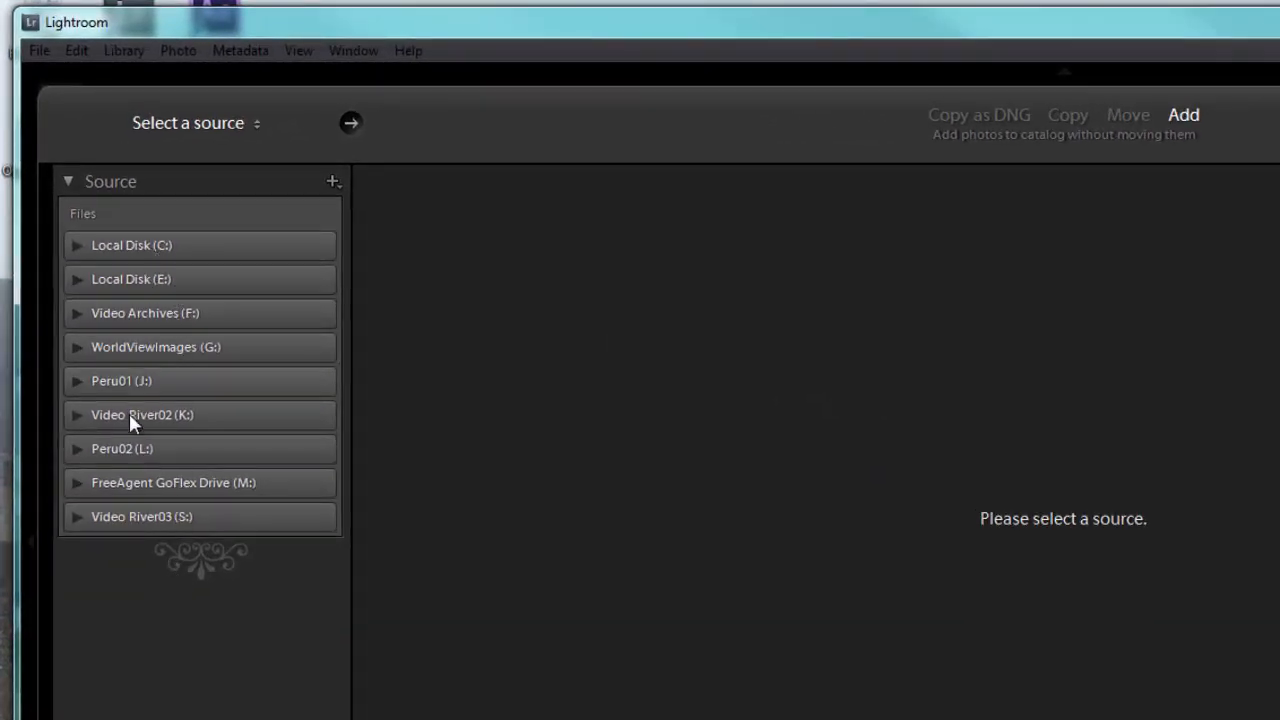
click(77, 449)
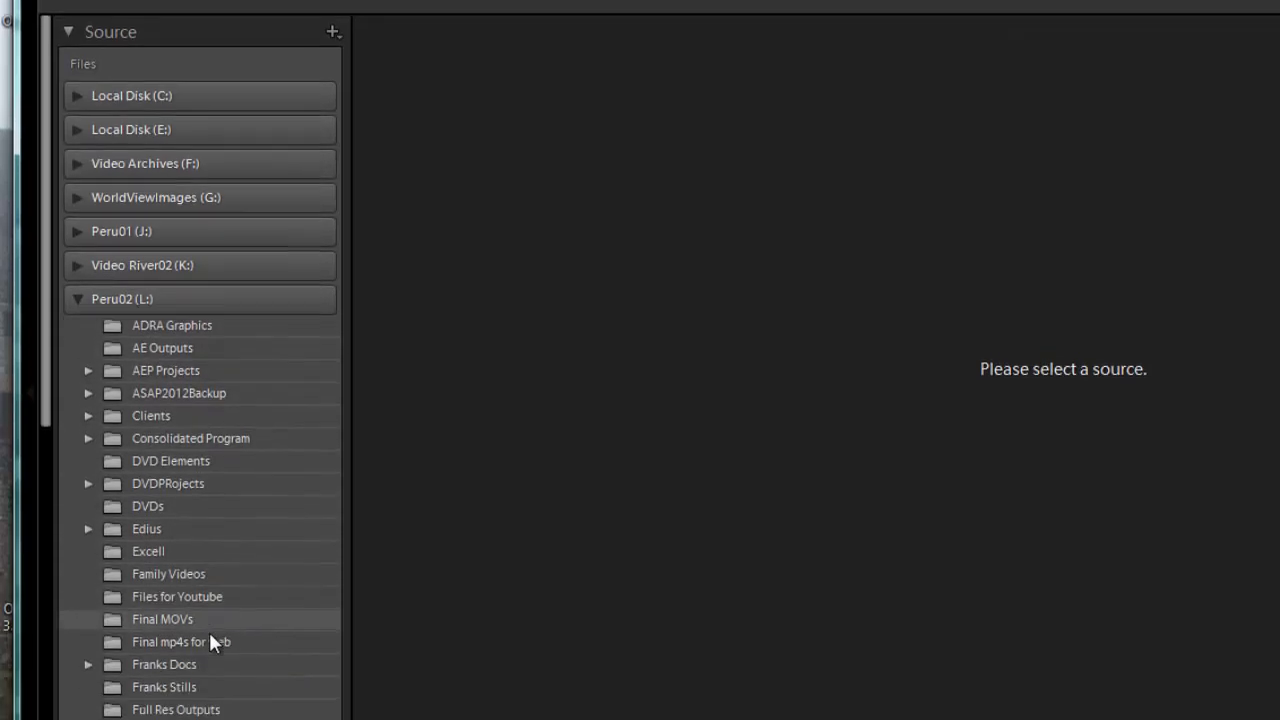
click(165, 574)
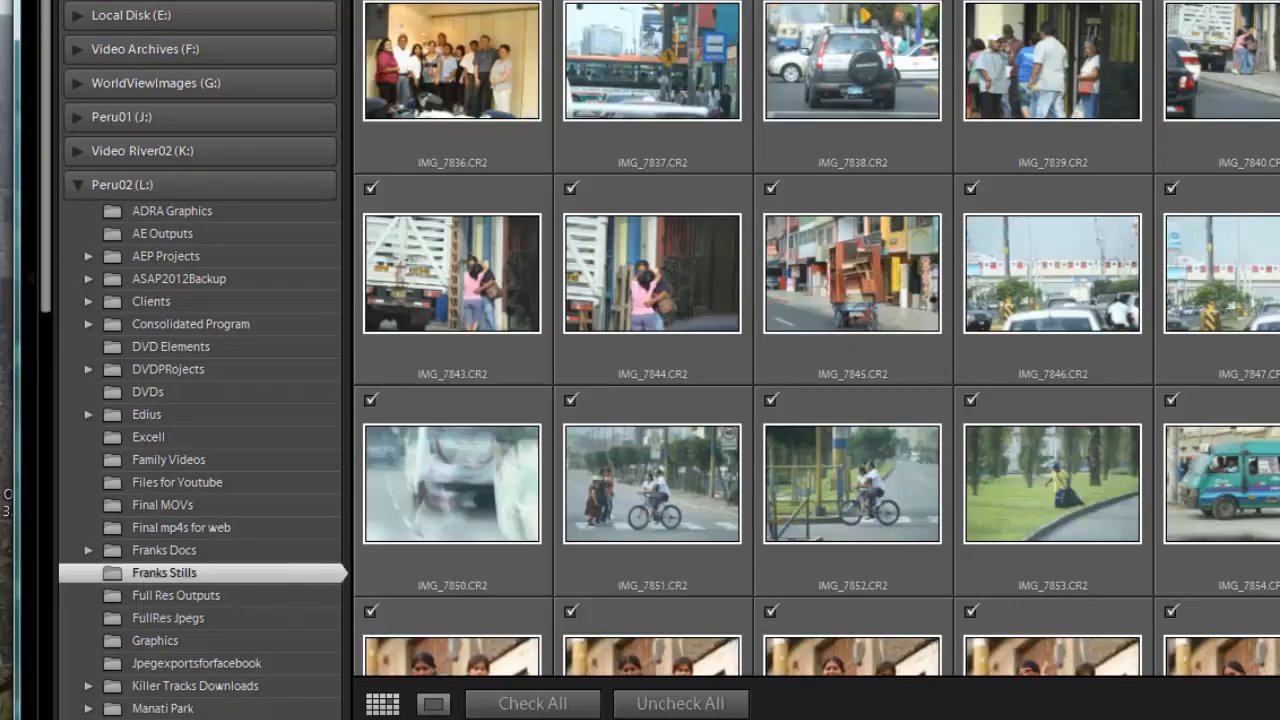
- Review the folder's photos and import all of them into the catalog, adding them without moving the files
drag(1258, 88, 1260, 232)
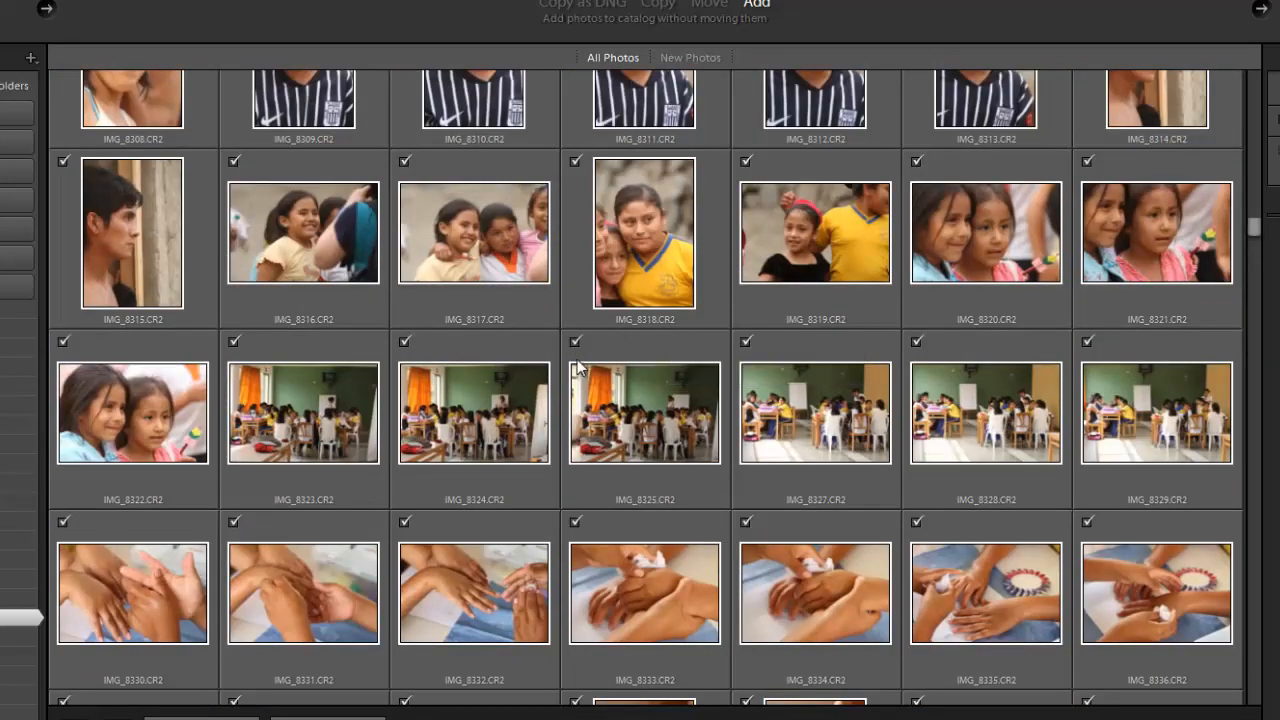
drag(1257, 234, 1262, 139)
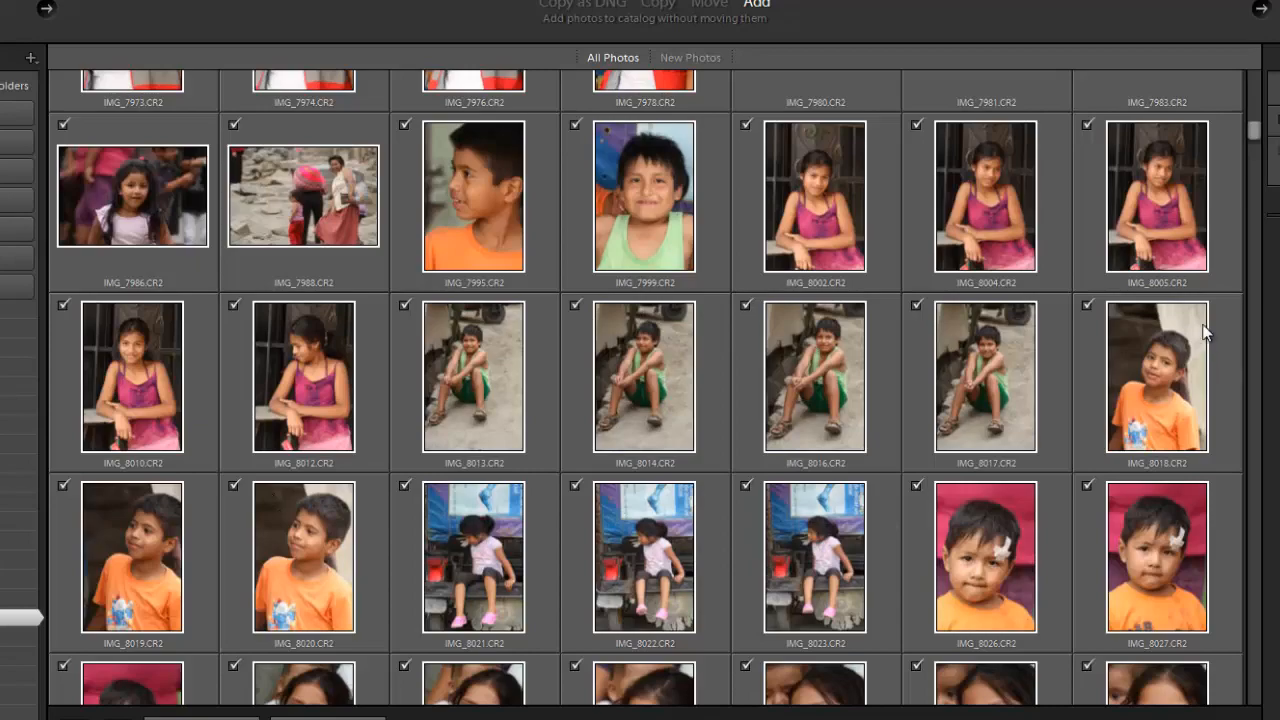
drag(1257, 145, 1259, 308)
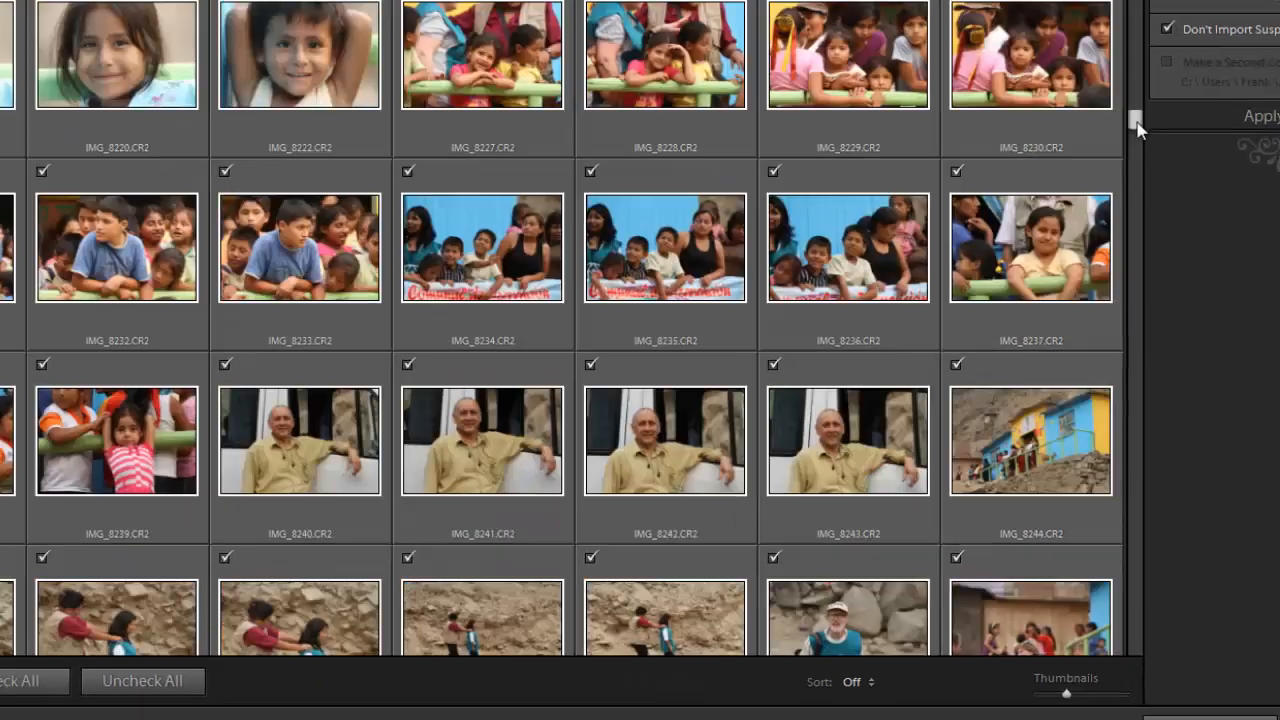
drag(902, 78, 908, 203)
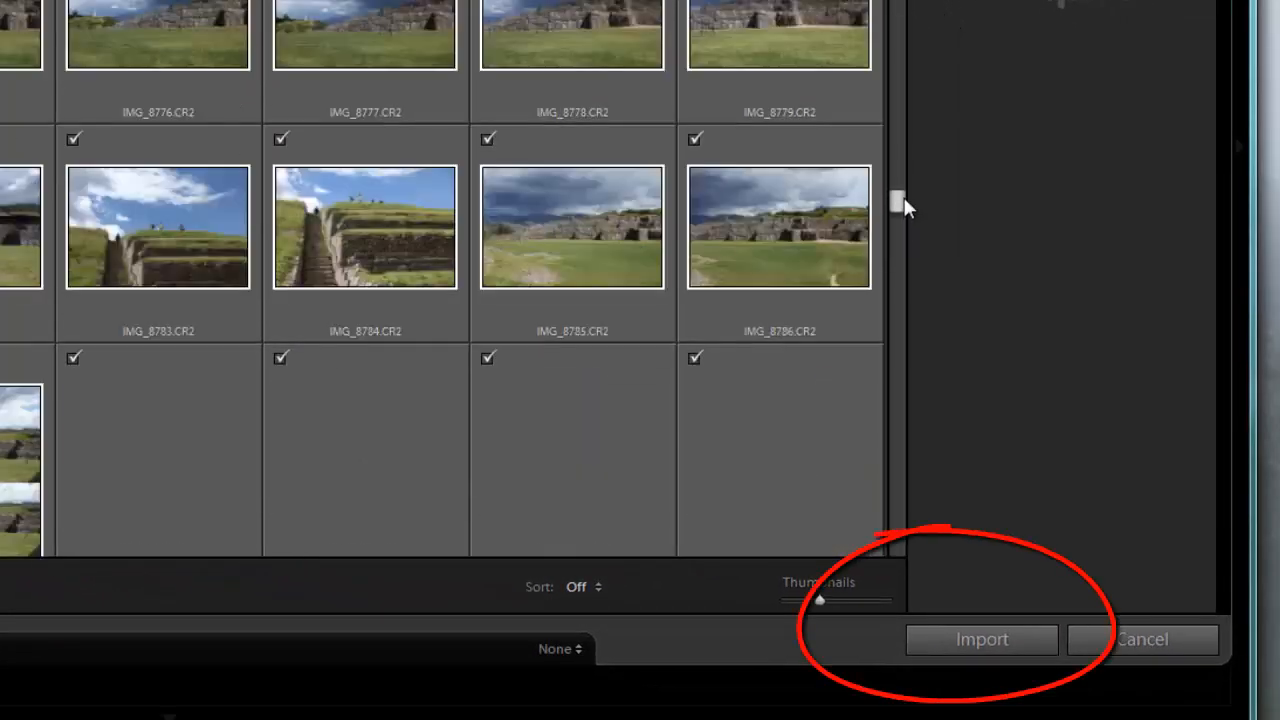
click(1001, 641)
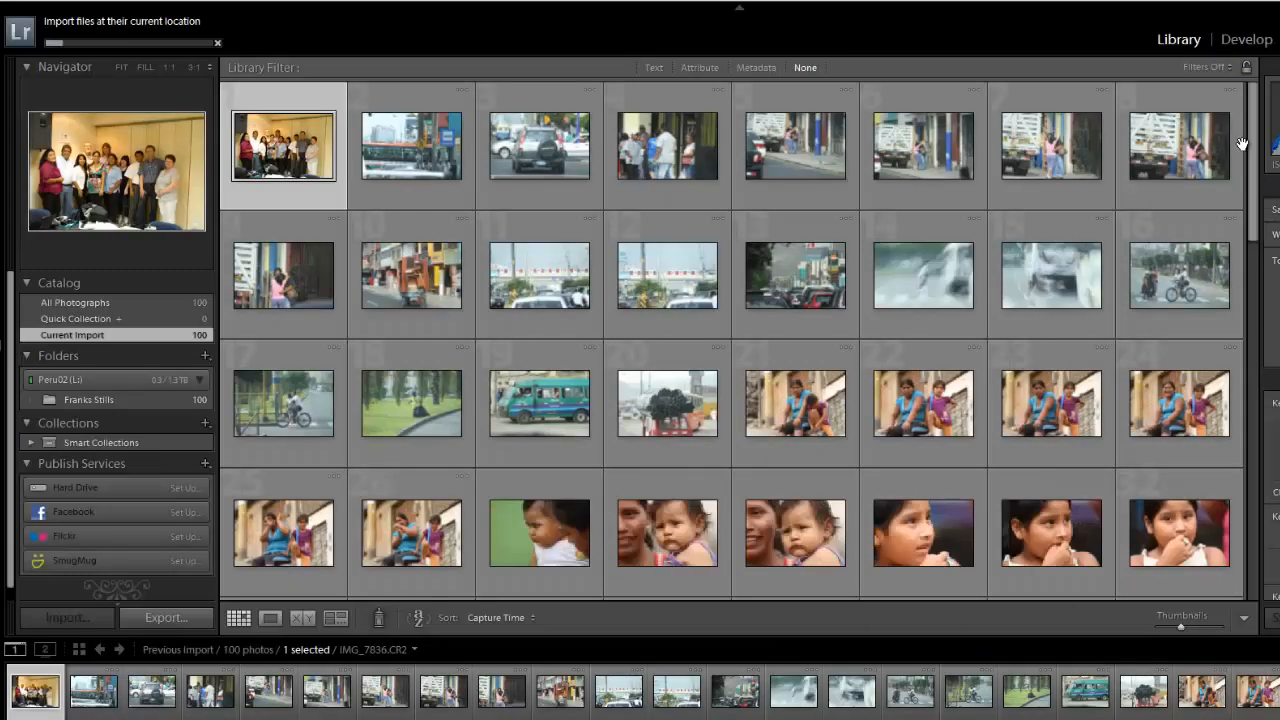
- Look over the imported photos in the library and open the first one, IMG_7836.CR2, in the large single-image view
drag(1253, 142, 1268, 237)
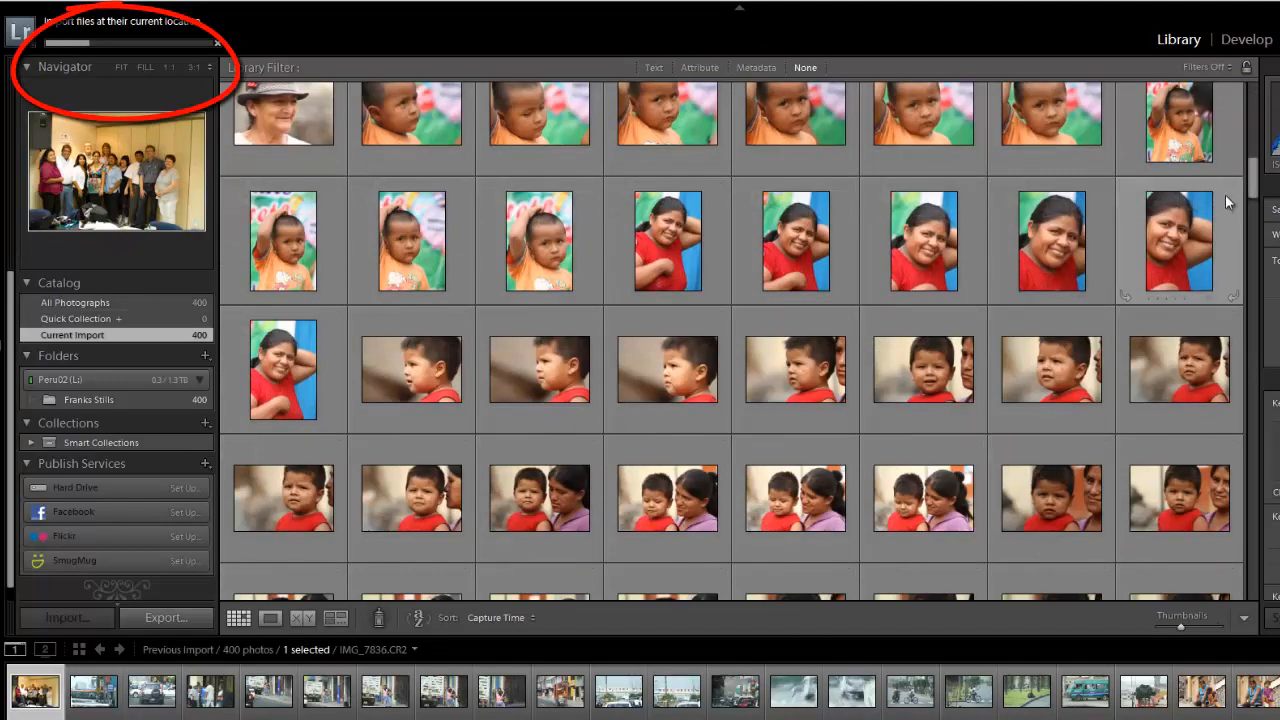
drag(1256, 172, 1266, 269)
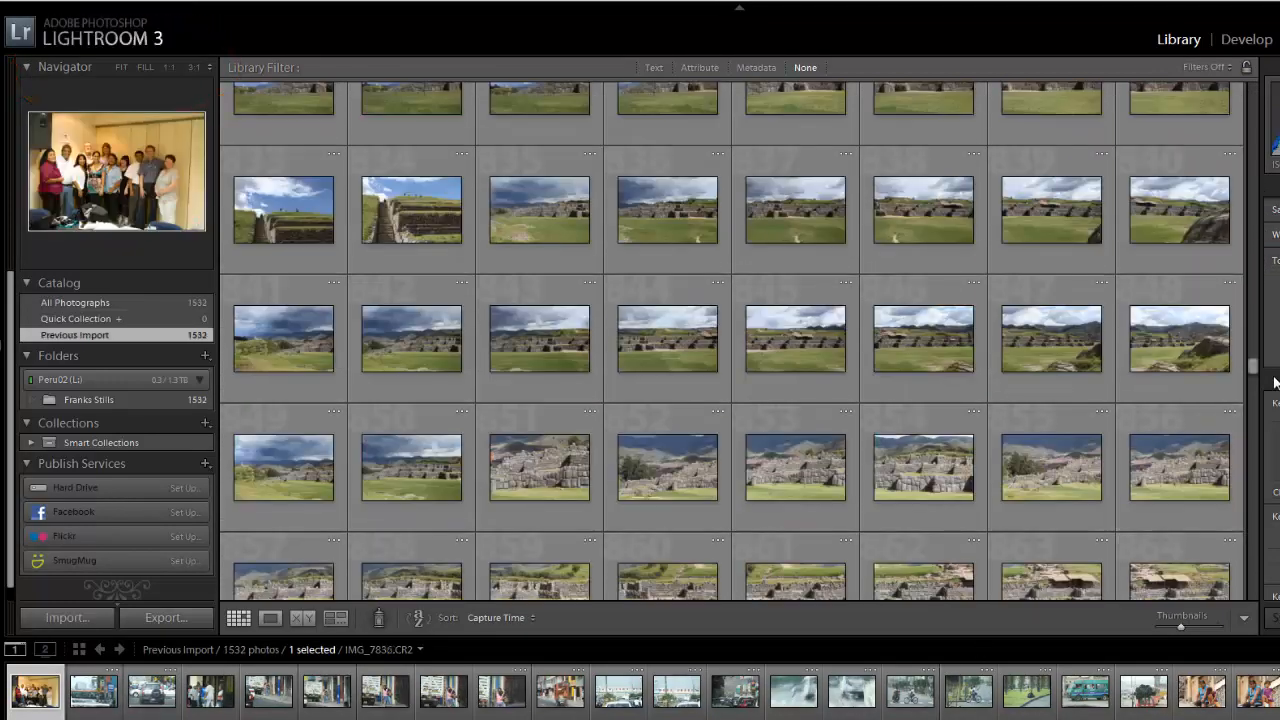
drag(1254, 363, 1256, 214)
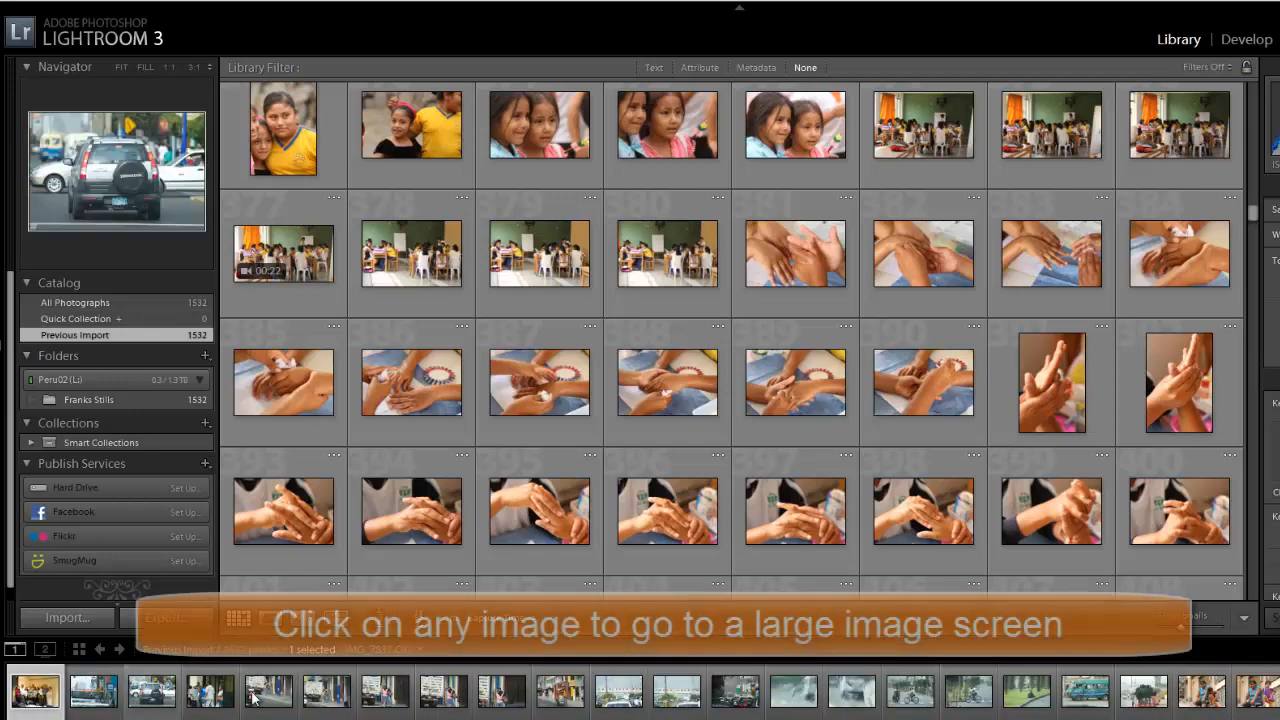
drag(1258, 218, 1256, 88)
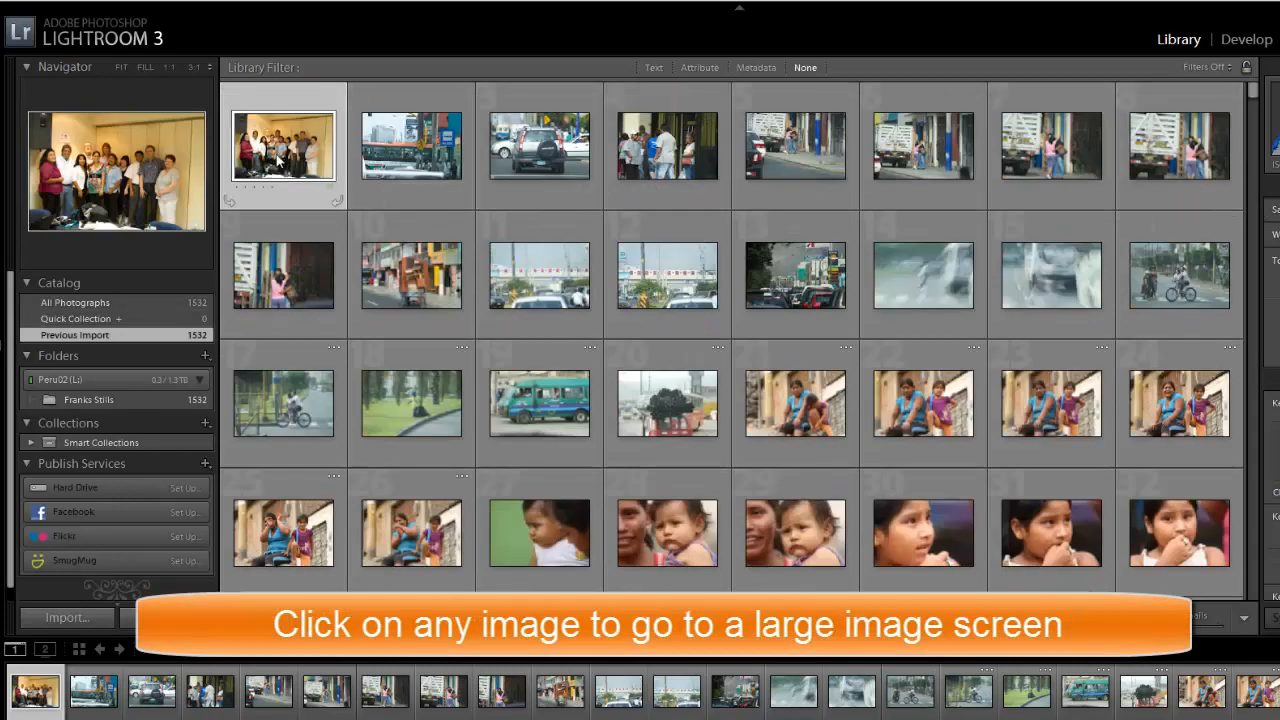
double_click(276, 142)
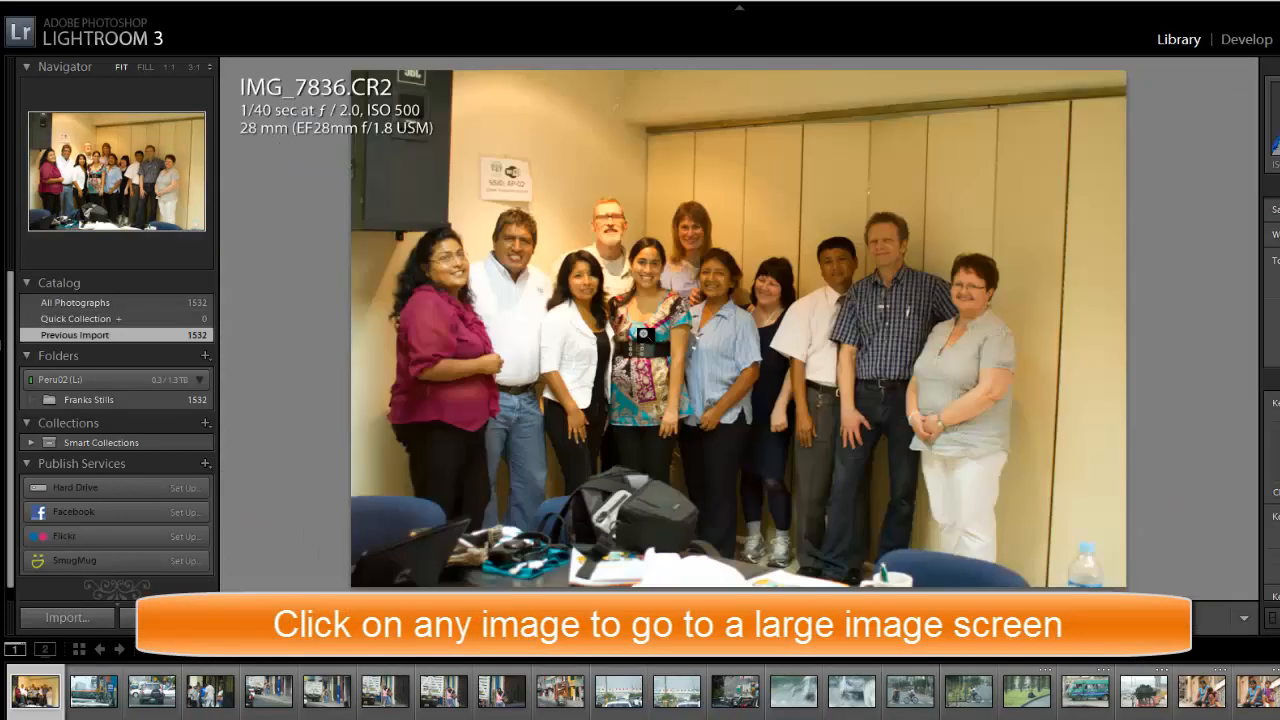
- Examine the imported photos one at a time at large size, from IMG_7836.CR2 through IMG_7863.CR2
key(Right)
key(Right)
key(Right)
key(Right)
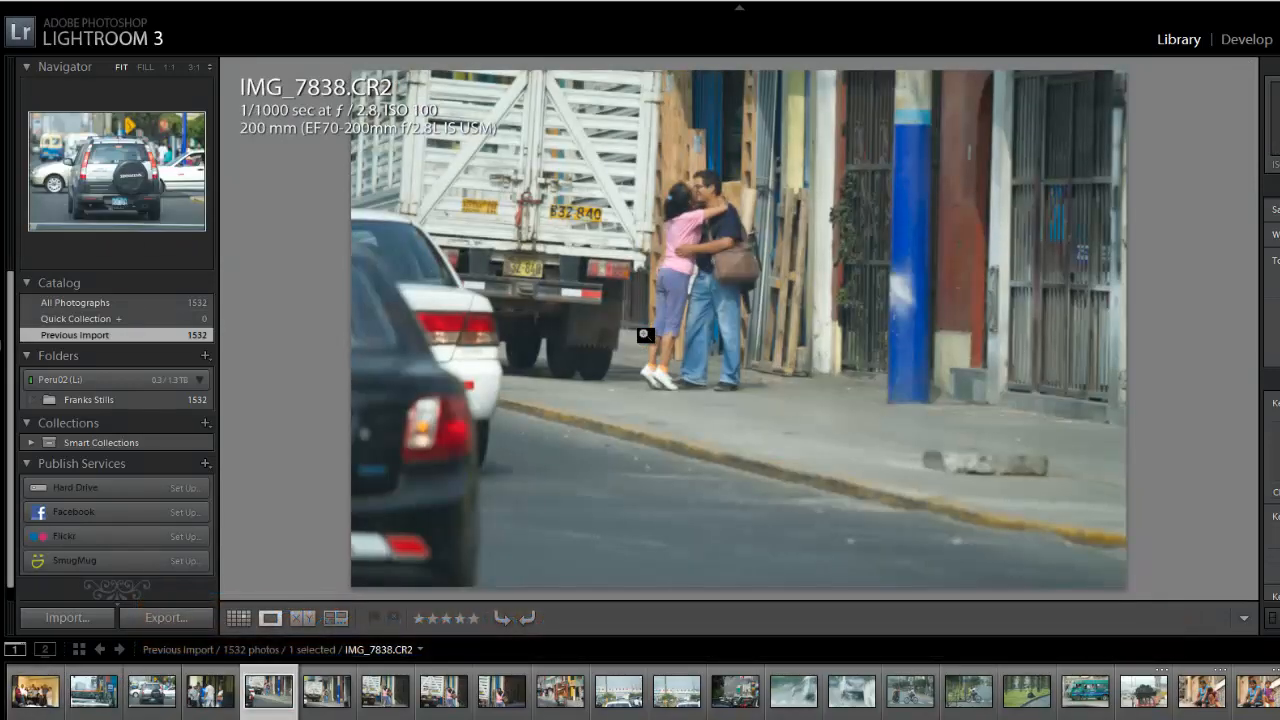
key(Right)
key(Right)
key(Right)
key(Right)
key(Right)
key(Right)
key(Right)
key(Right)
key(Right)
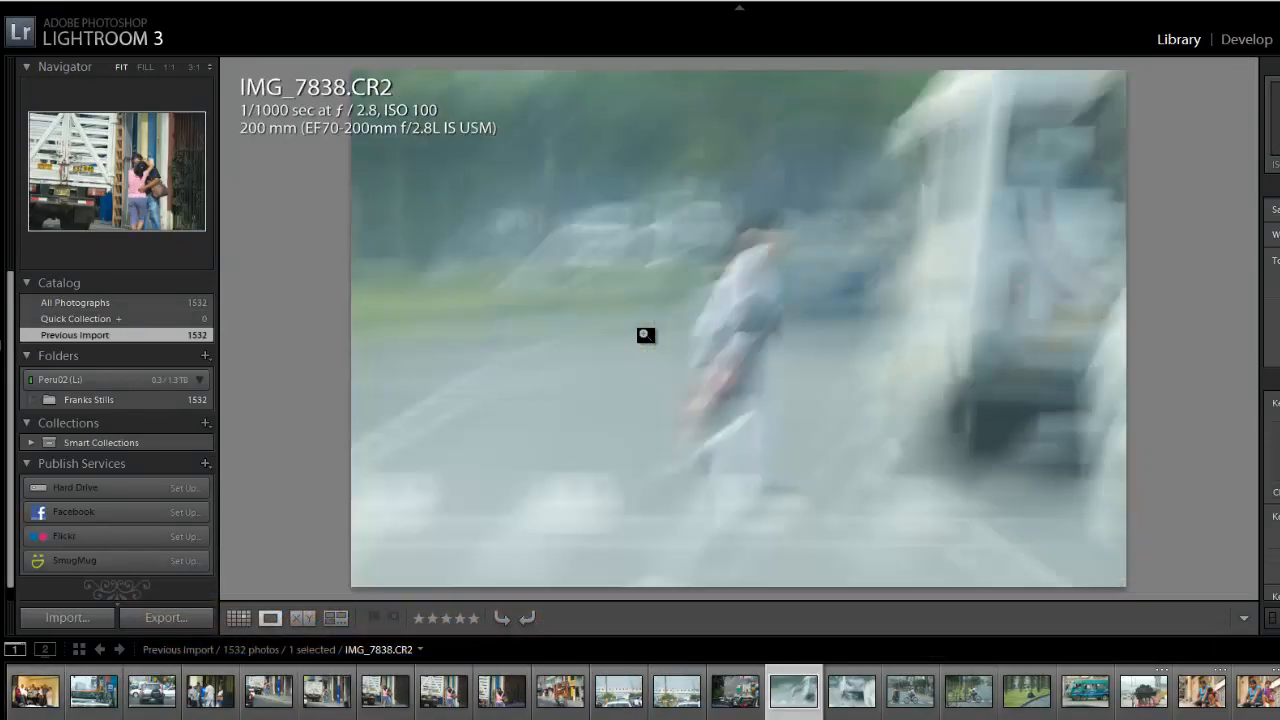
key(Right)
key(Right)
key(Right)
key(Right)
key(Right)
key(Right)
key(Right)
key(Right)
key(Right)
key(Right)
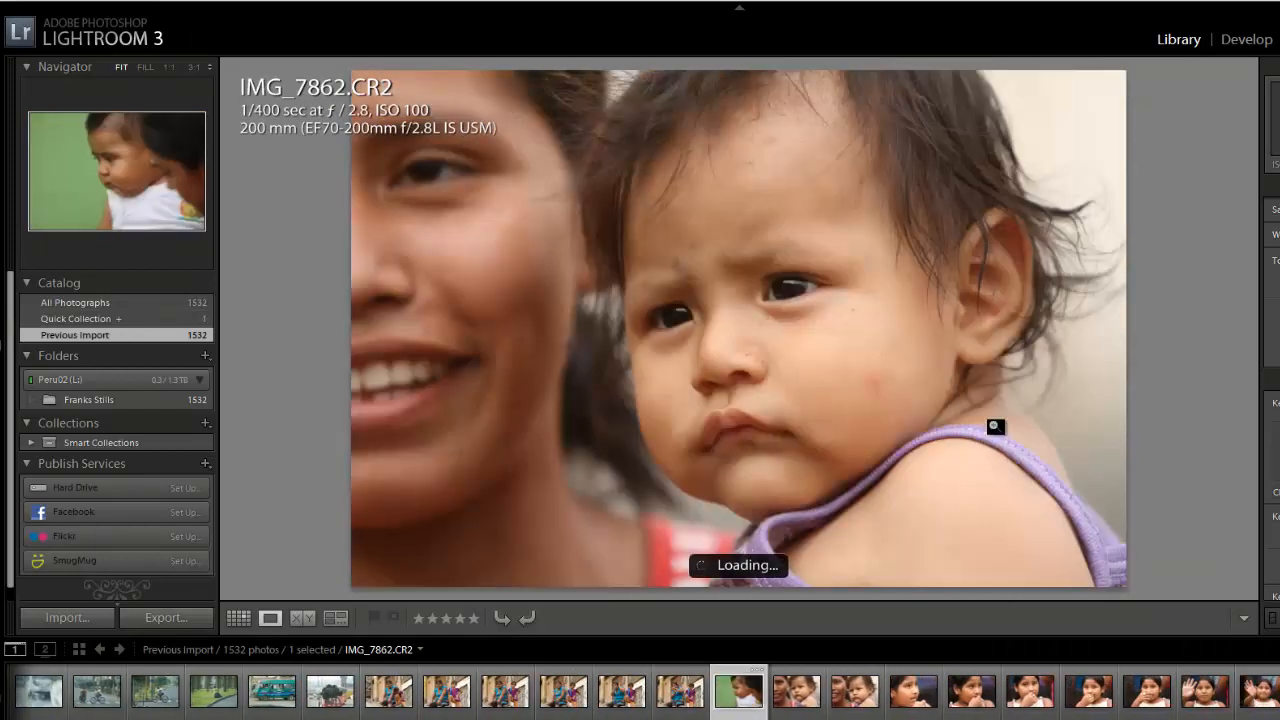
key(Left)
key(Left)
key(Left)
key(Left)
key(Left)
key(Left)
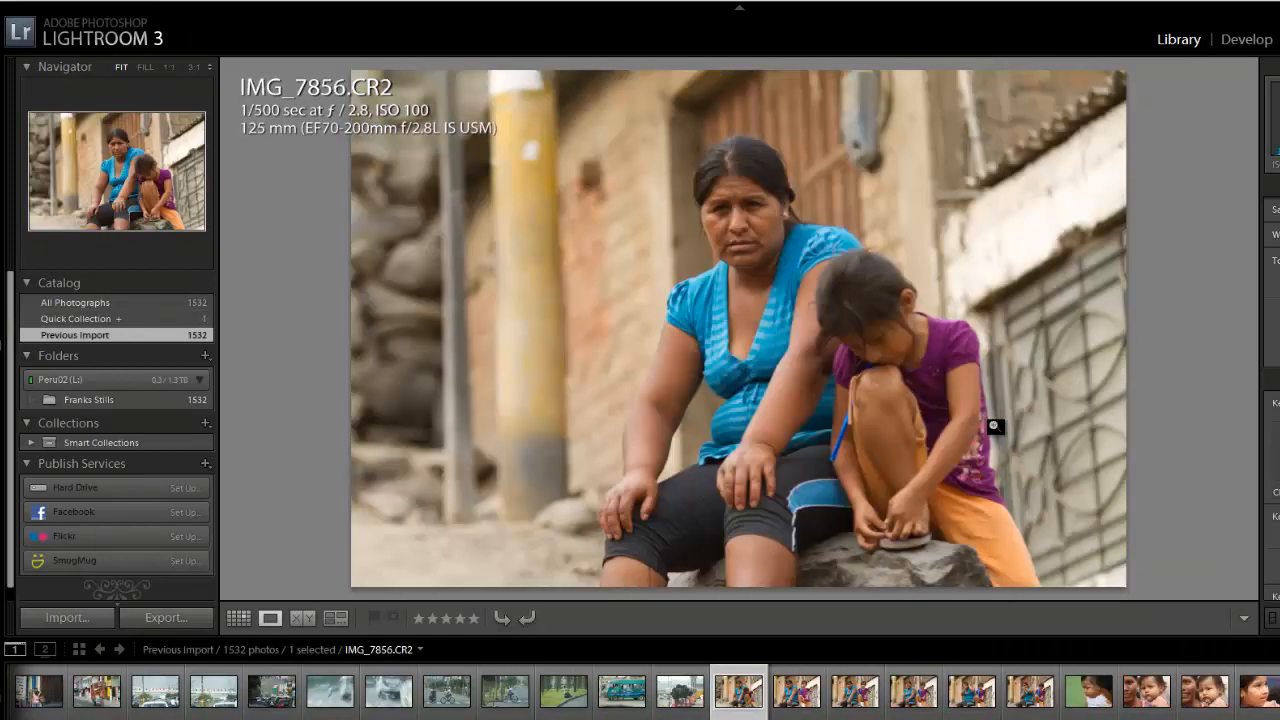
key(Right)
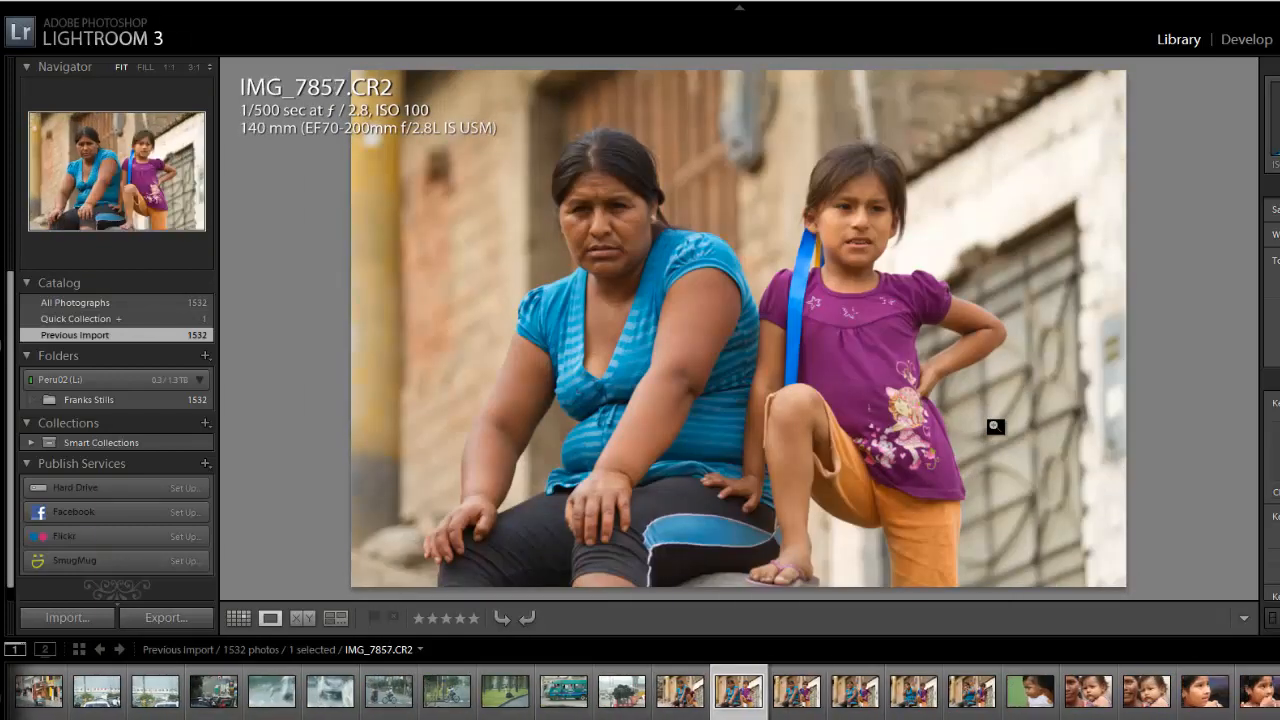
key(Right)
key(Right)
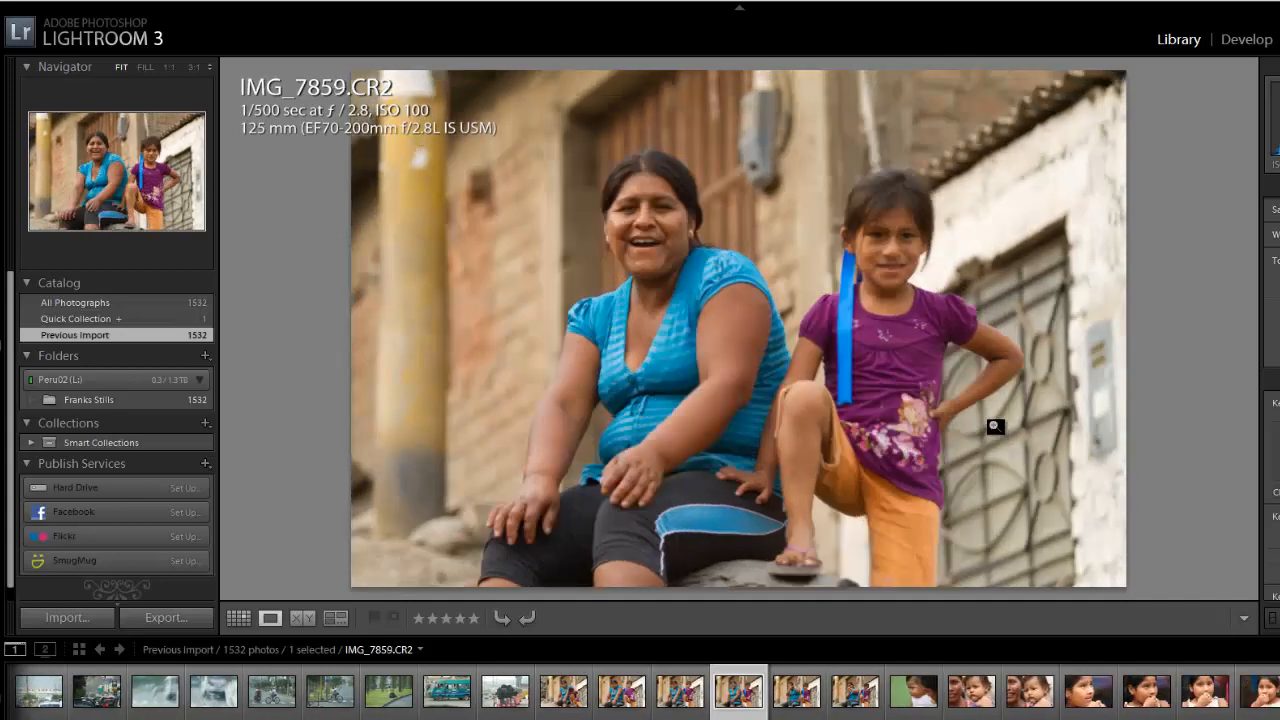
key(Right)
key(Right)
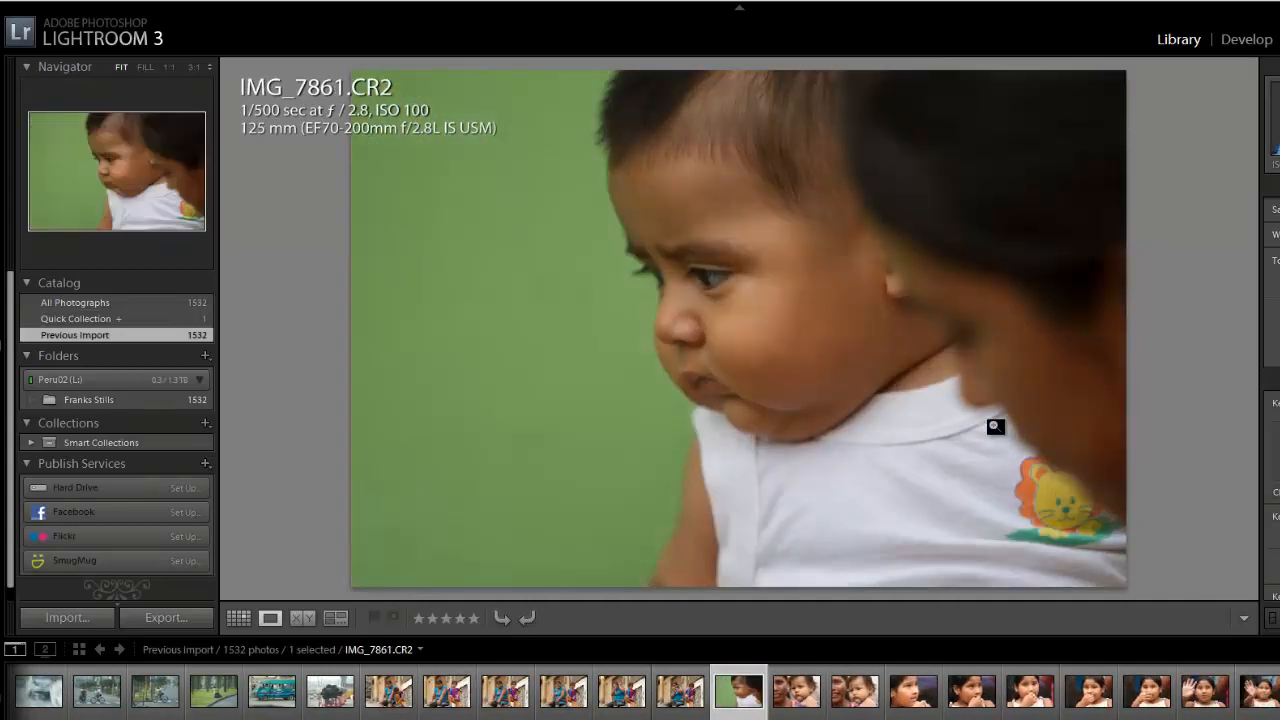
key(Right)
key(Right)
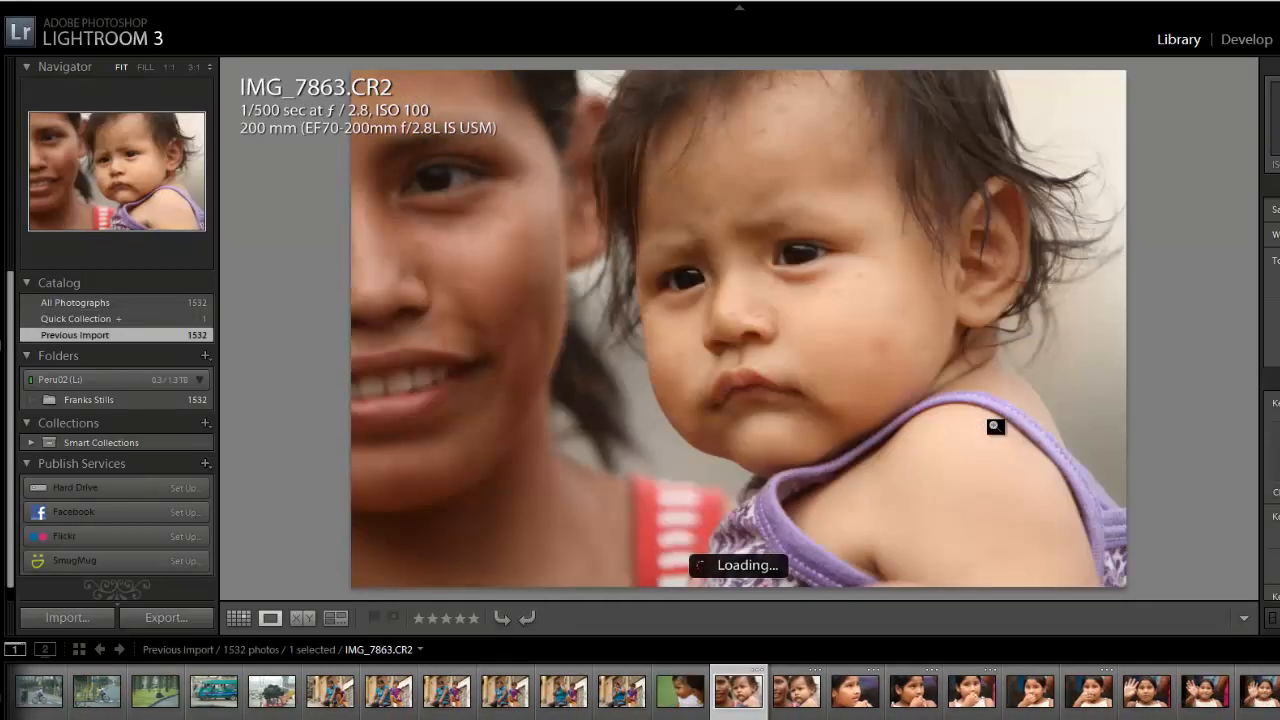
- Flag IMG_7864.CR2, the frowning baby, and IMG_7865.CR2, the girl in profile, as picks
key(Right)
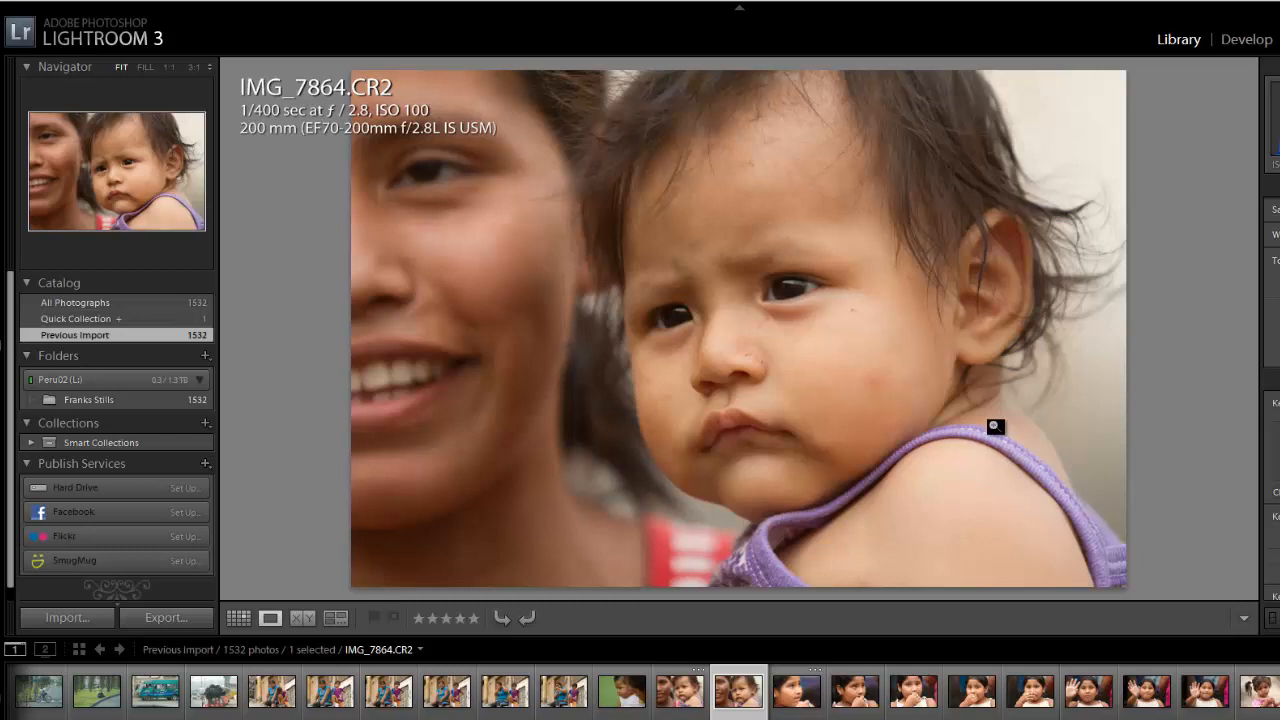
key(p)
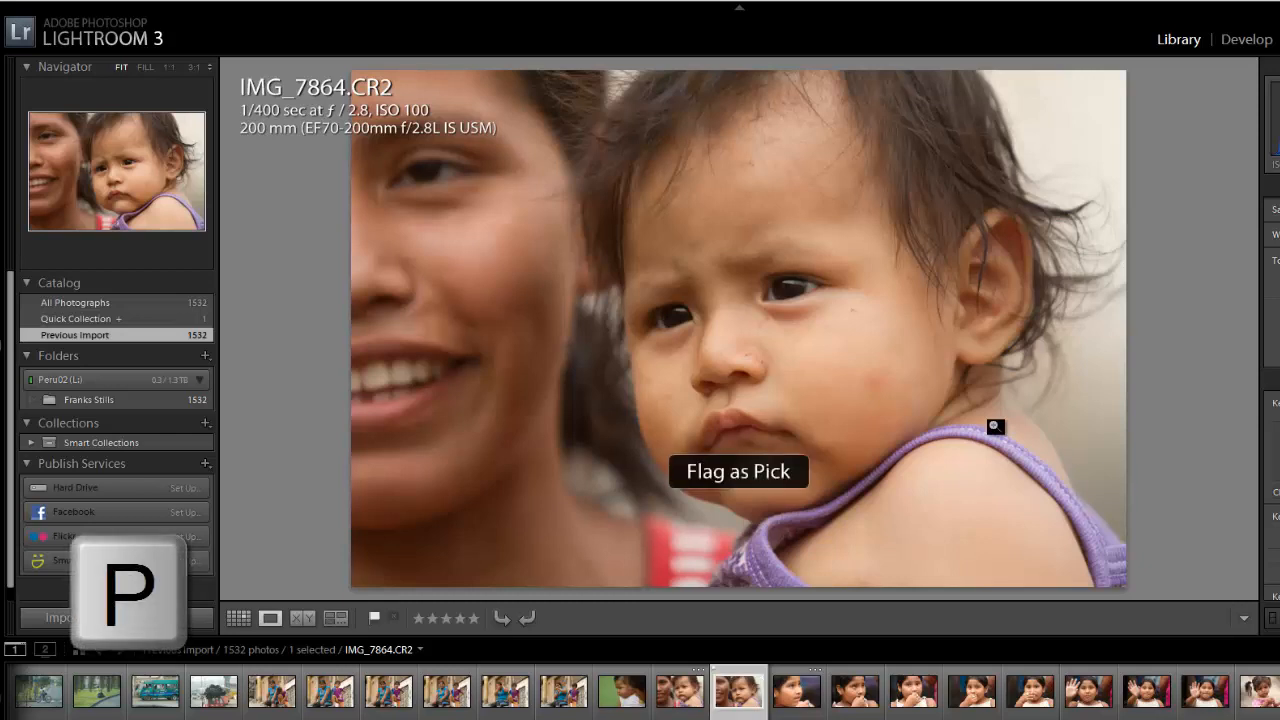
key(Right)
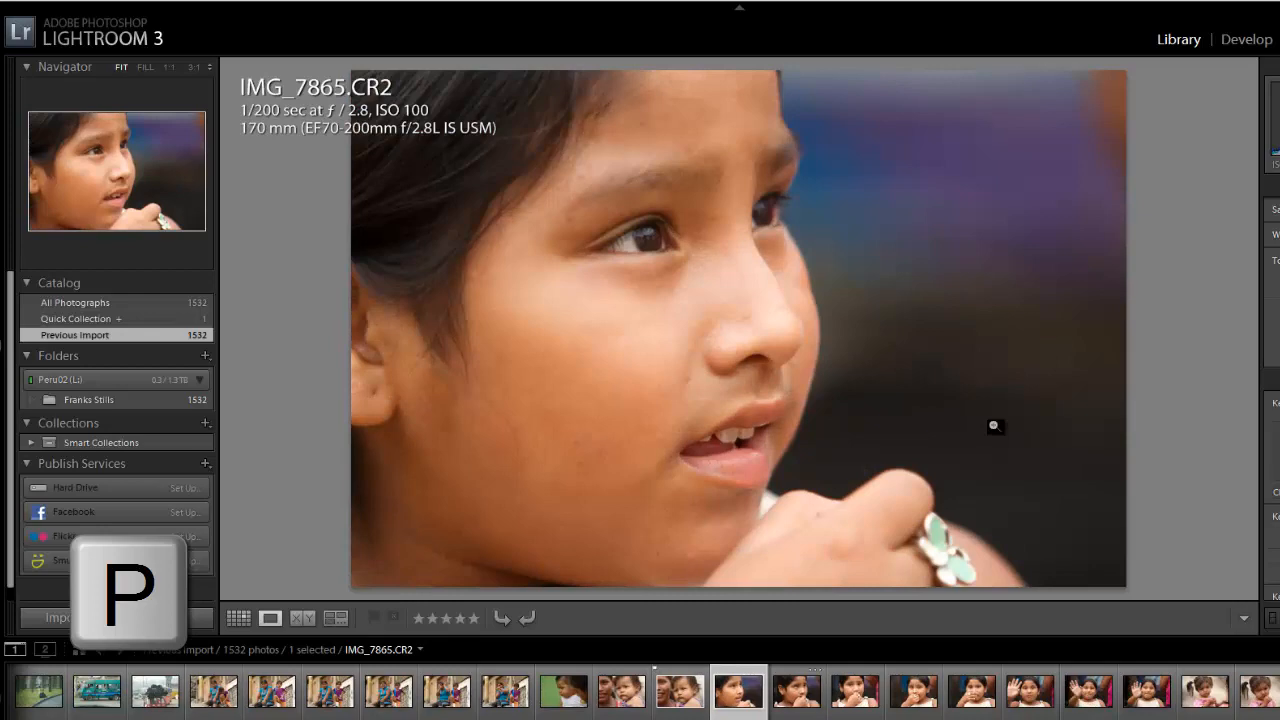
key(p)
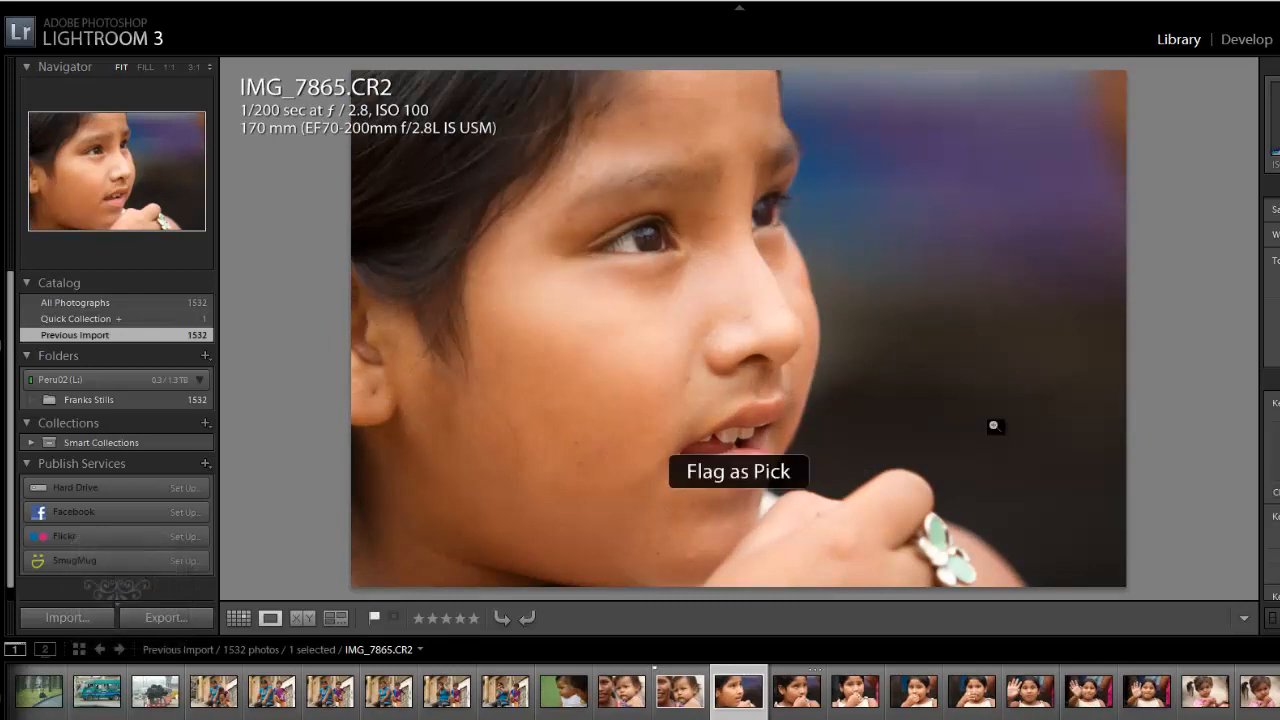
- Compare the group photos of the three girls and flag IMG_8474.CR2 as a pick
key(Right)
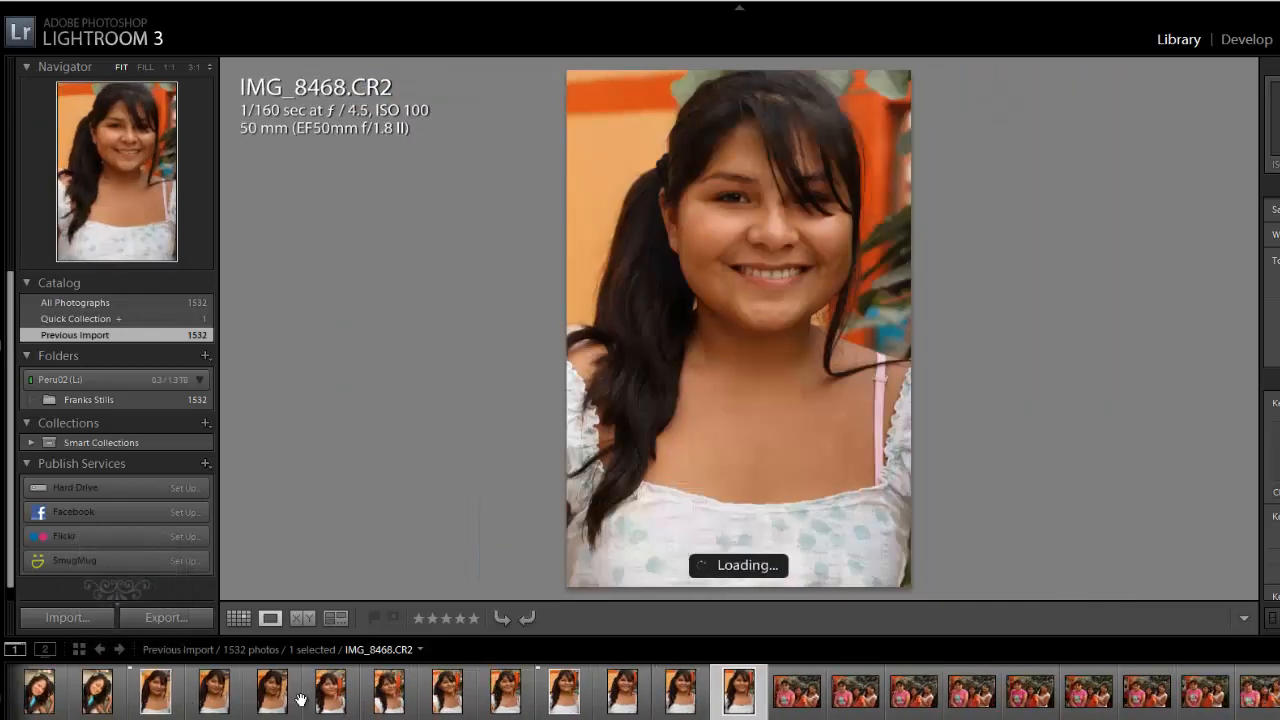
key(Right)
key(Right)
key(Right)
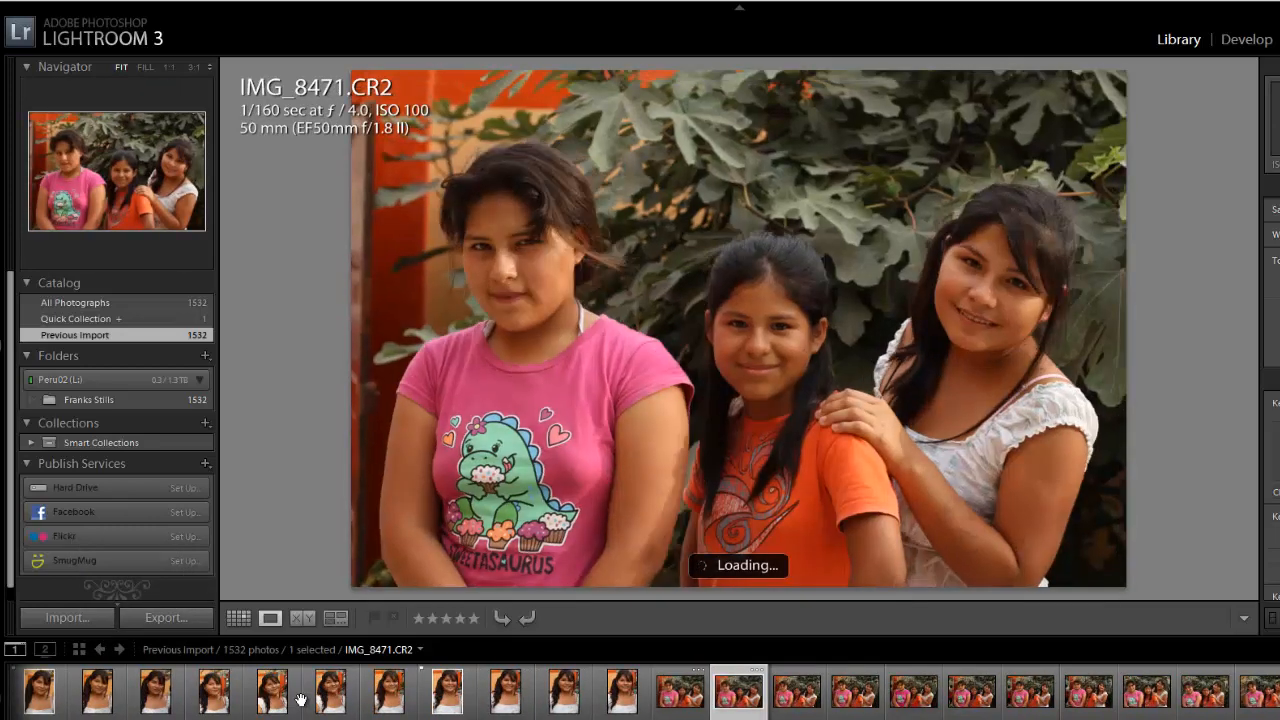
key(Right)
key(Right)
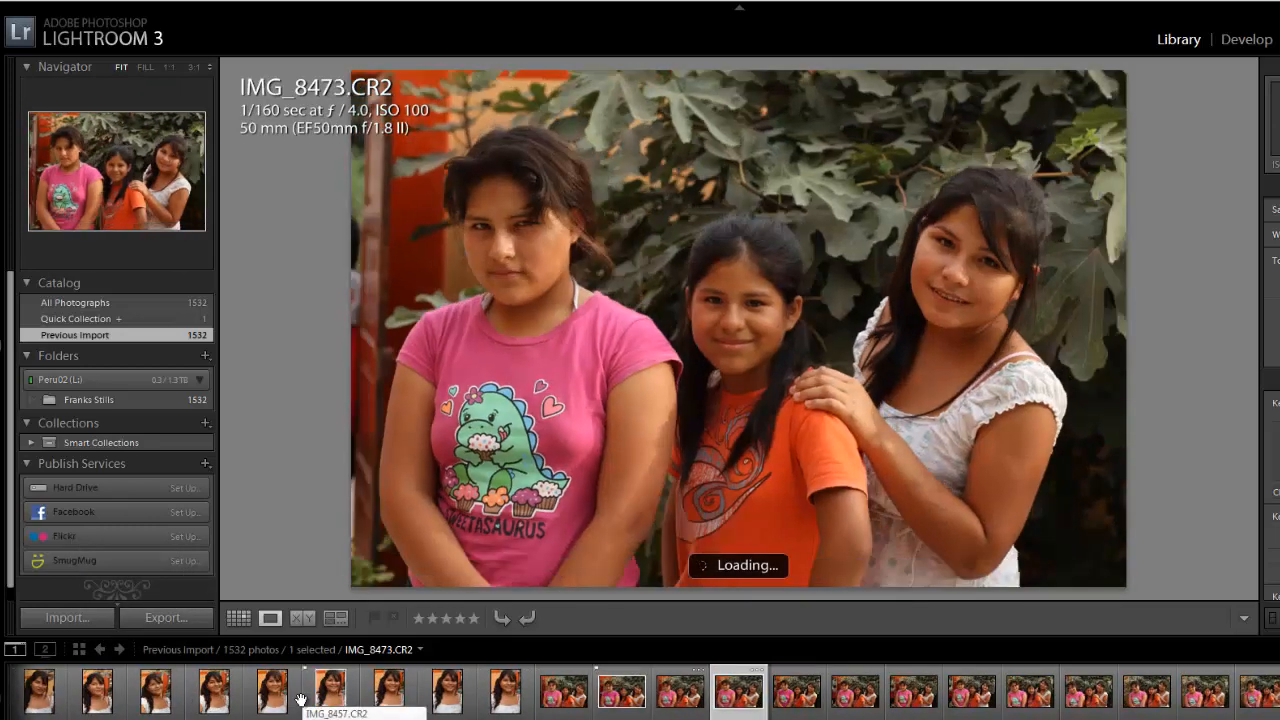
key(Right)
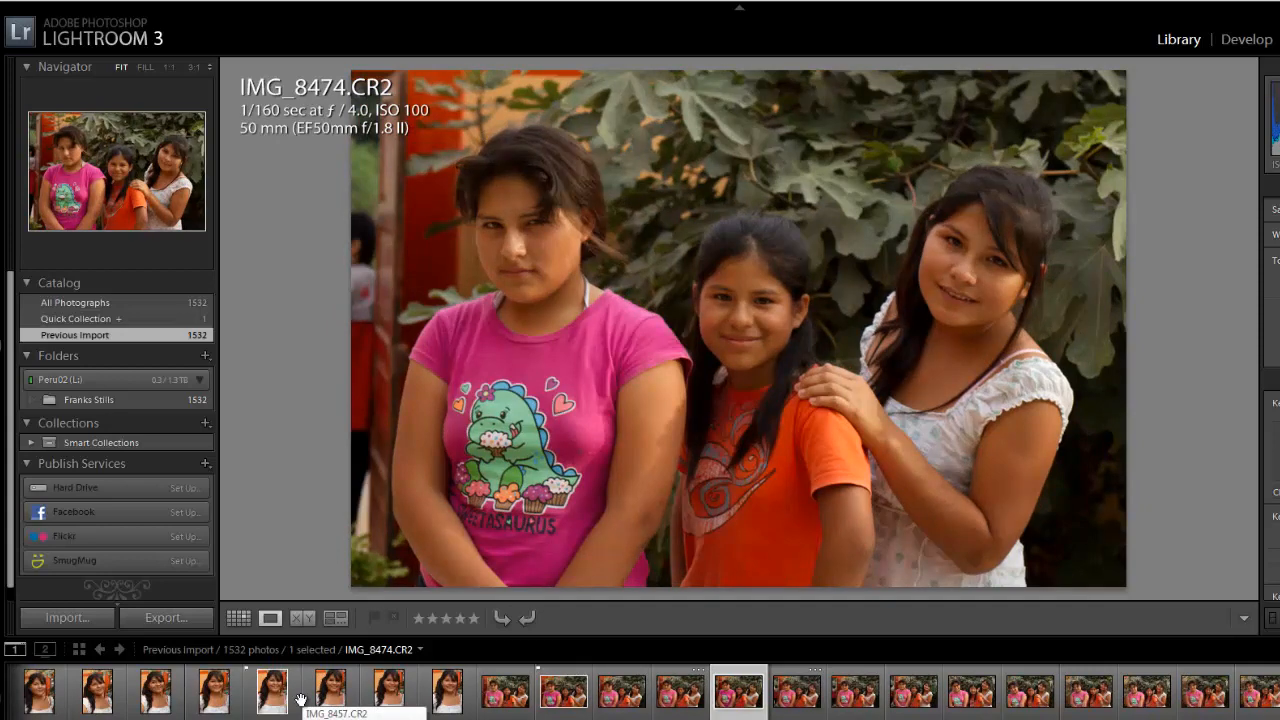
key(p)
key(Right)
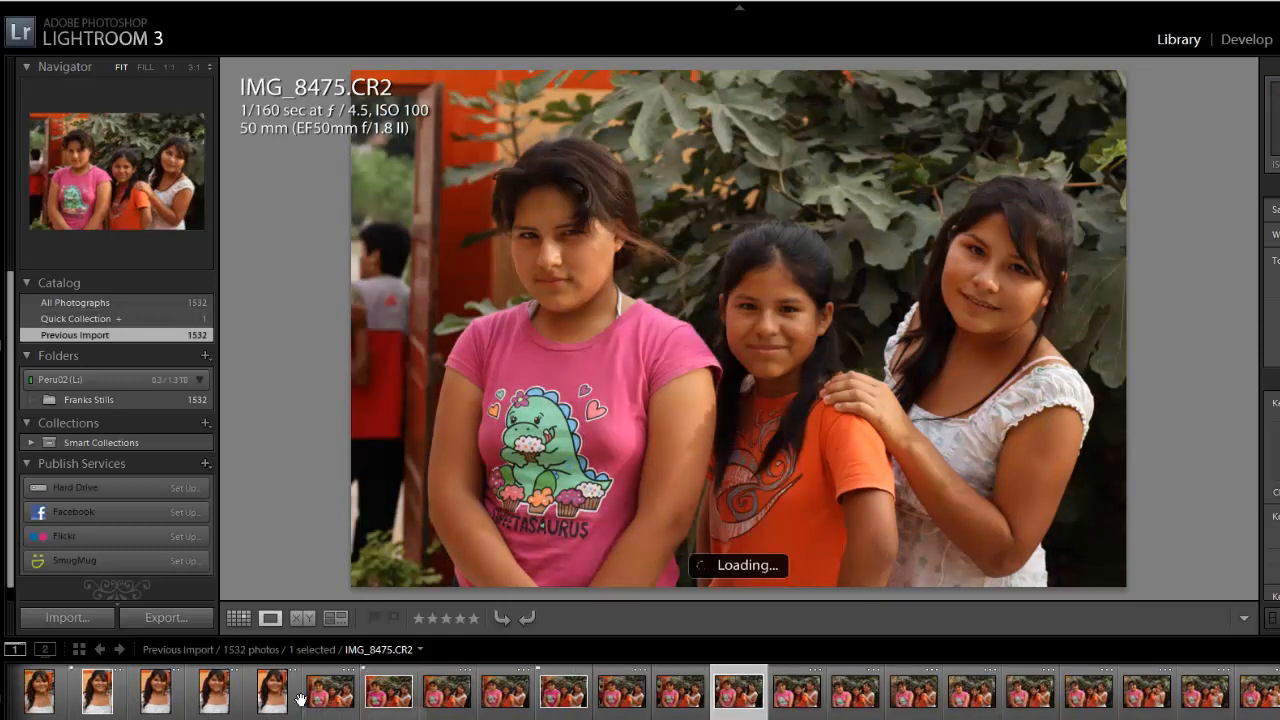
- Browse ahead to IMG_8498.CR2, the girl with her hand behind her head, and check the focus of her eyes at 1:1
key(Right)
key(Right)
key(Right)
key(Right)
key(Right)
key(Right)
key(Right)
key(Right)
key(Right)
key(Right)
key(Right)
key(Right)
key(Right)
key(Right)
key(Right)
key(Right)
key(Right)
key(Right)
key(Right)
key(Right)
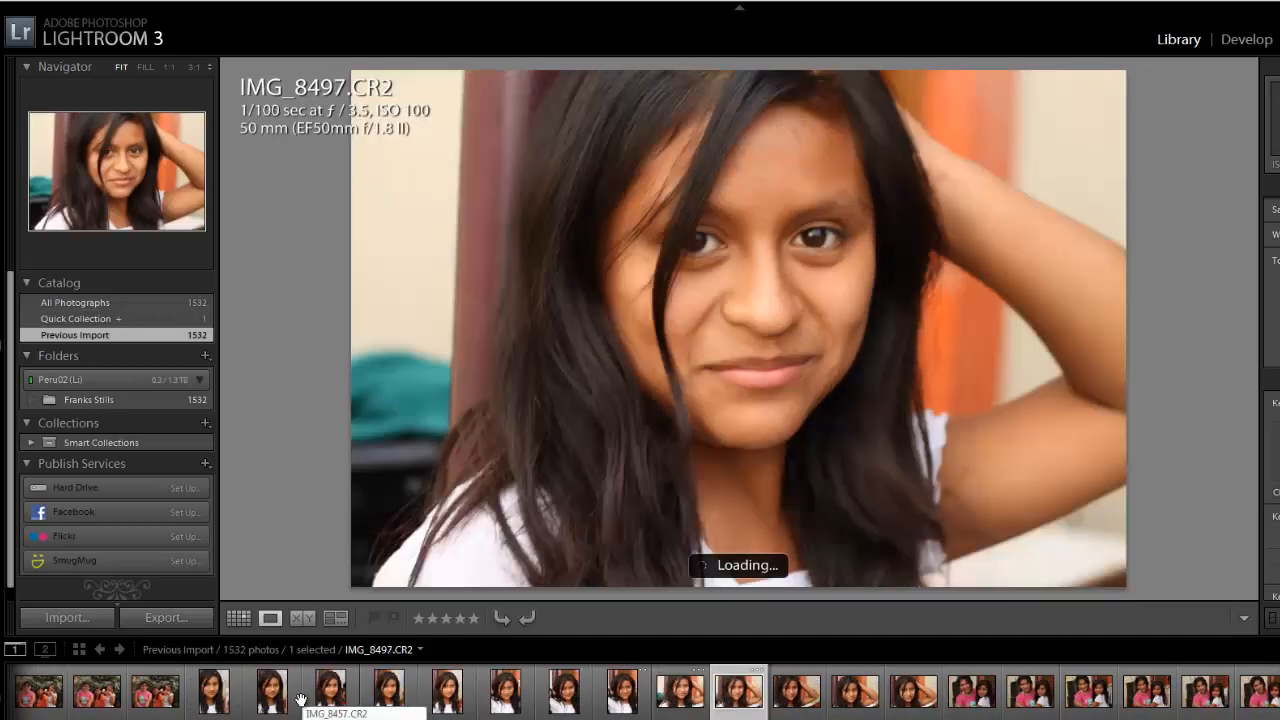
key(Right)
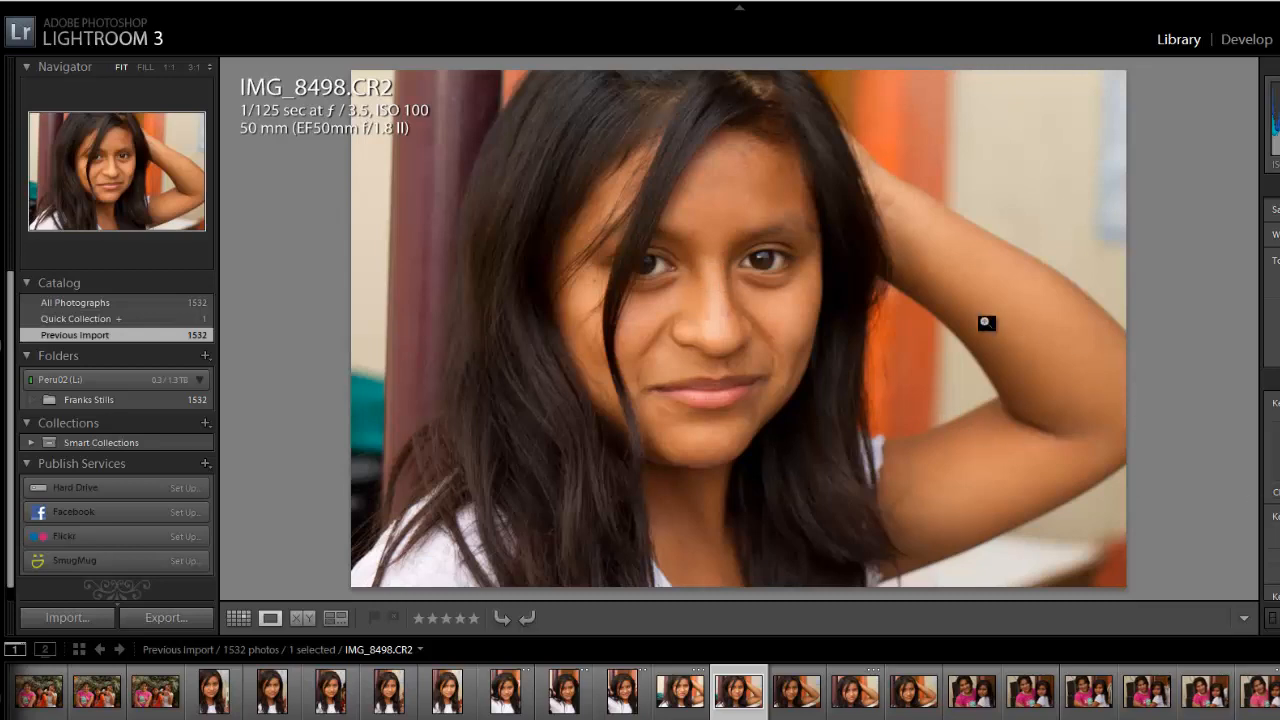
click(720, 262)
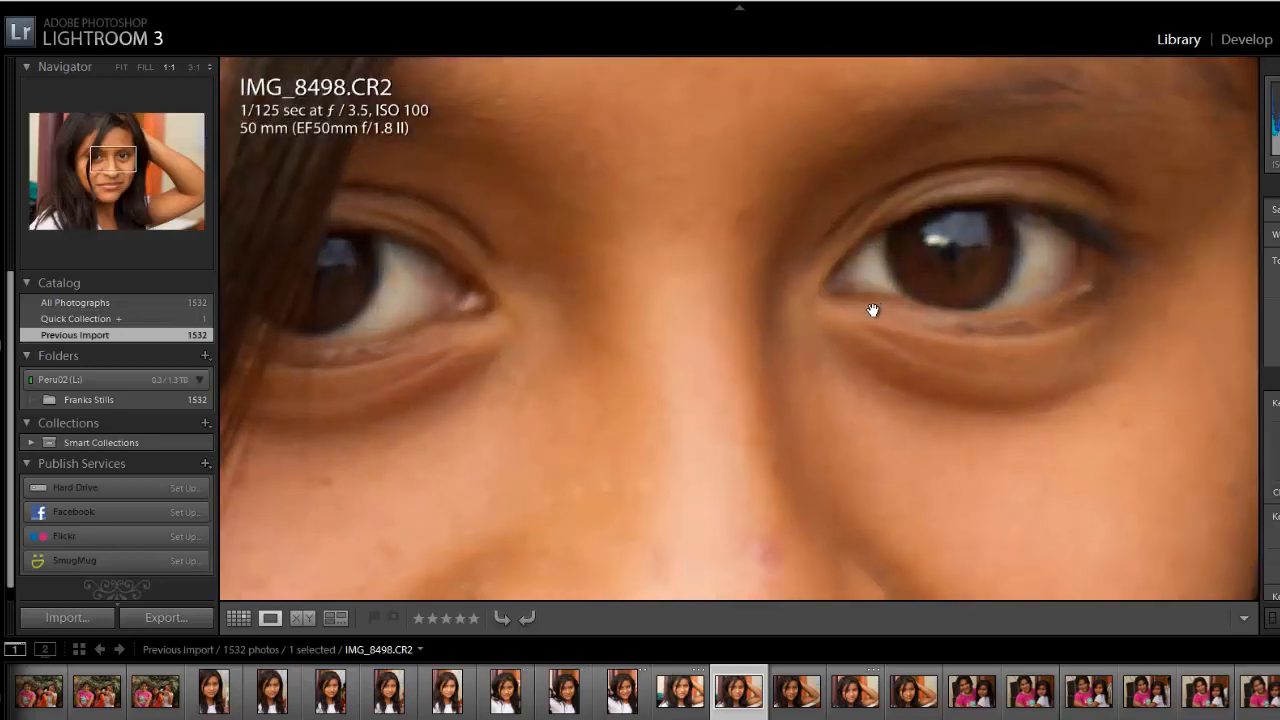
click(680, 376)
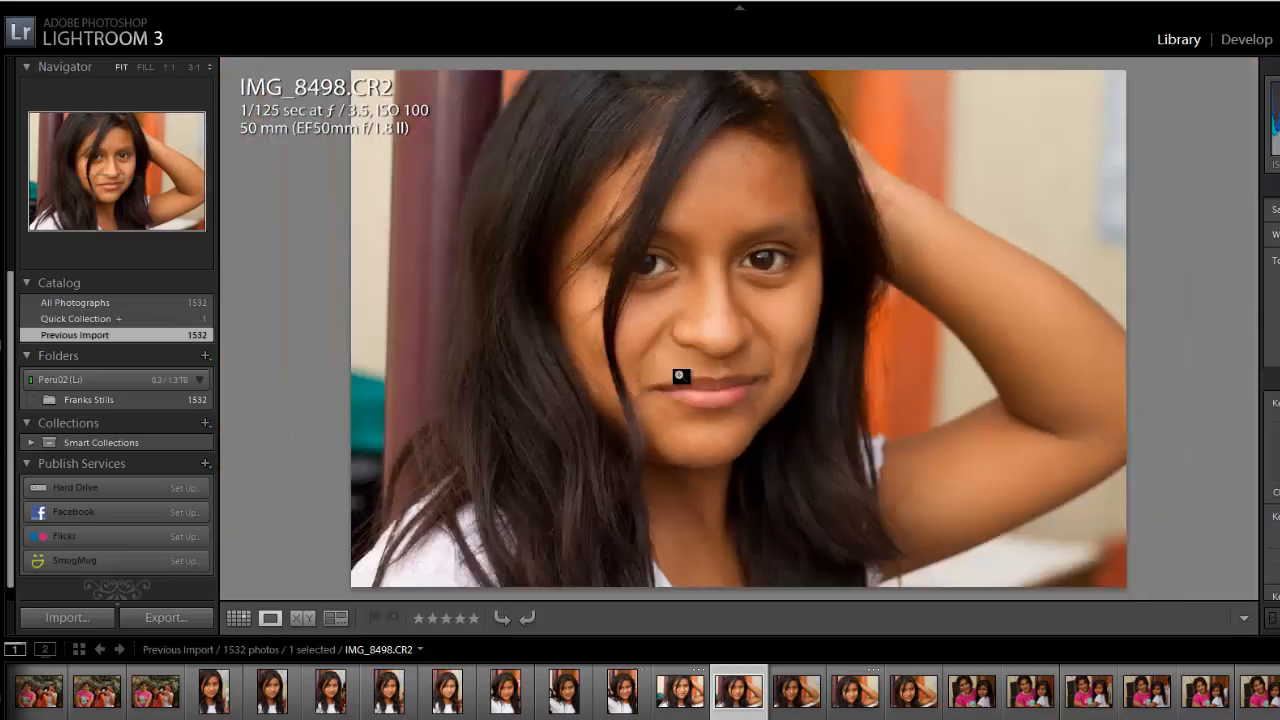
- Move on through the portraits and flag IMG_8531.CR2, the group with the woman in the teal vest, as a pick
key(Right)
key(Right)
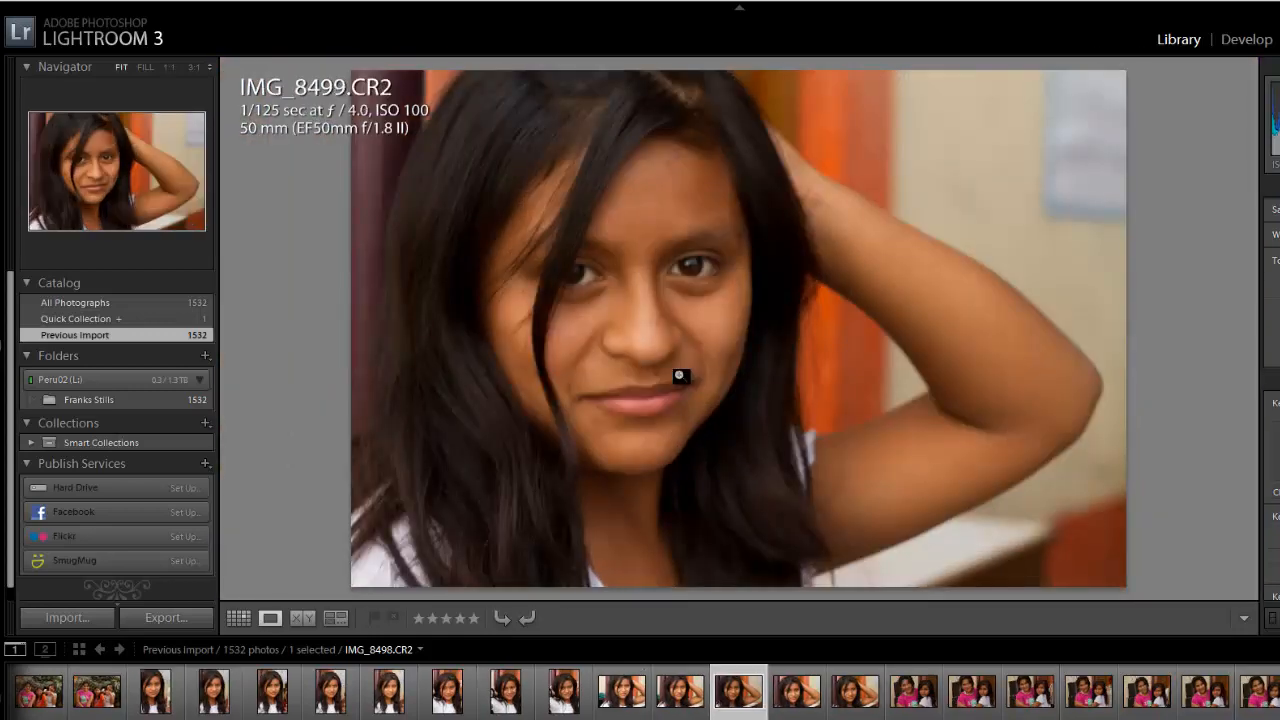
key(p)
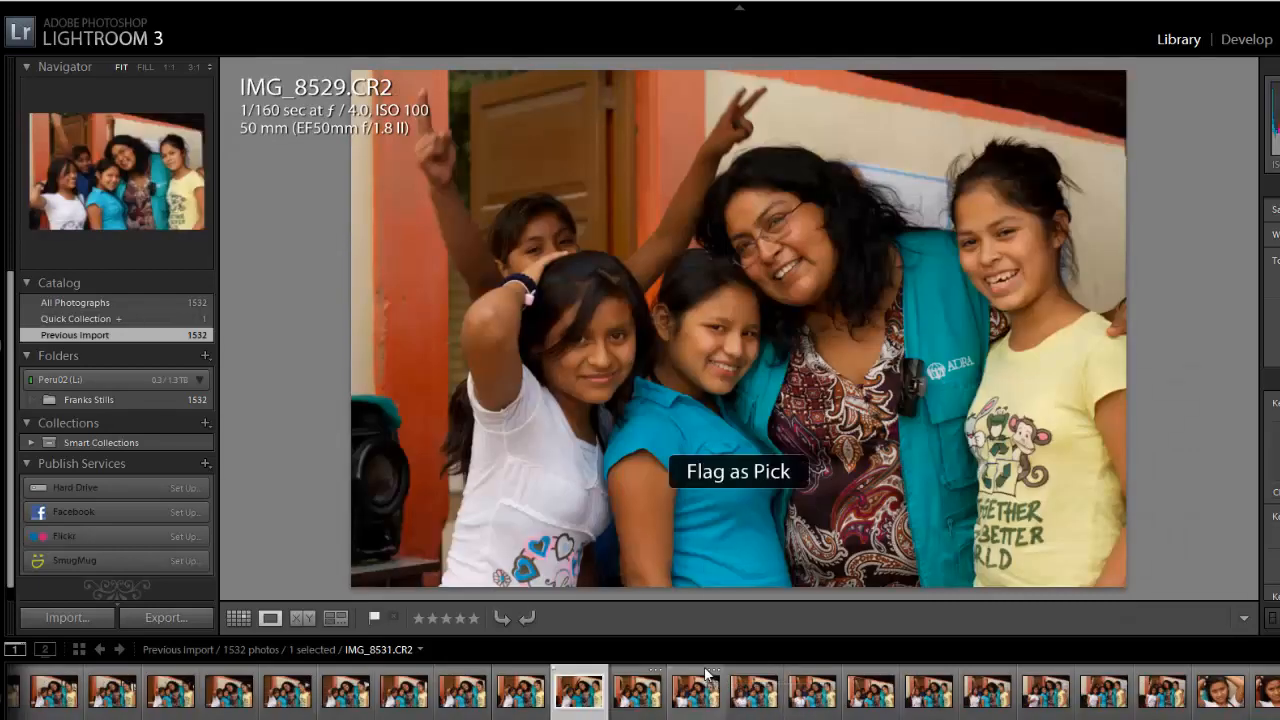
click(745, 697)
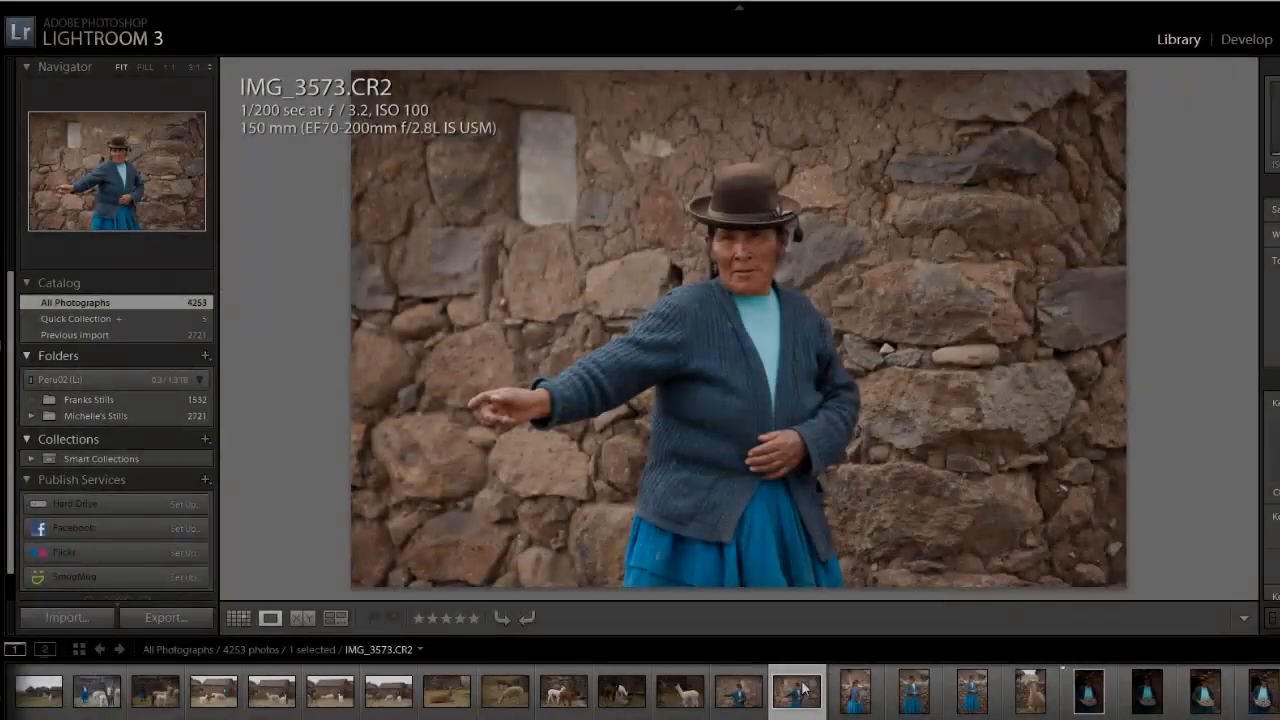
- Browse past the woman by the stone wall and the llama, and flag IMG_3578.CR2, the woman with the potato bowl, as a pick
key(Right)
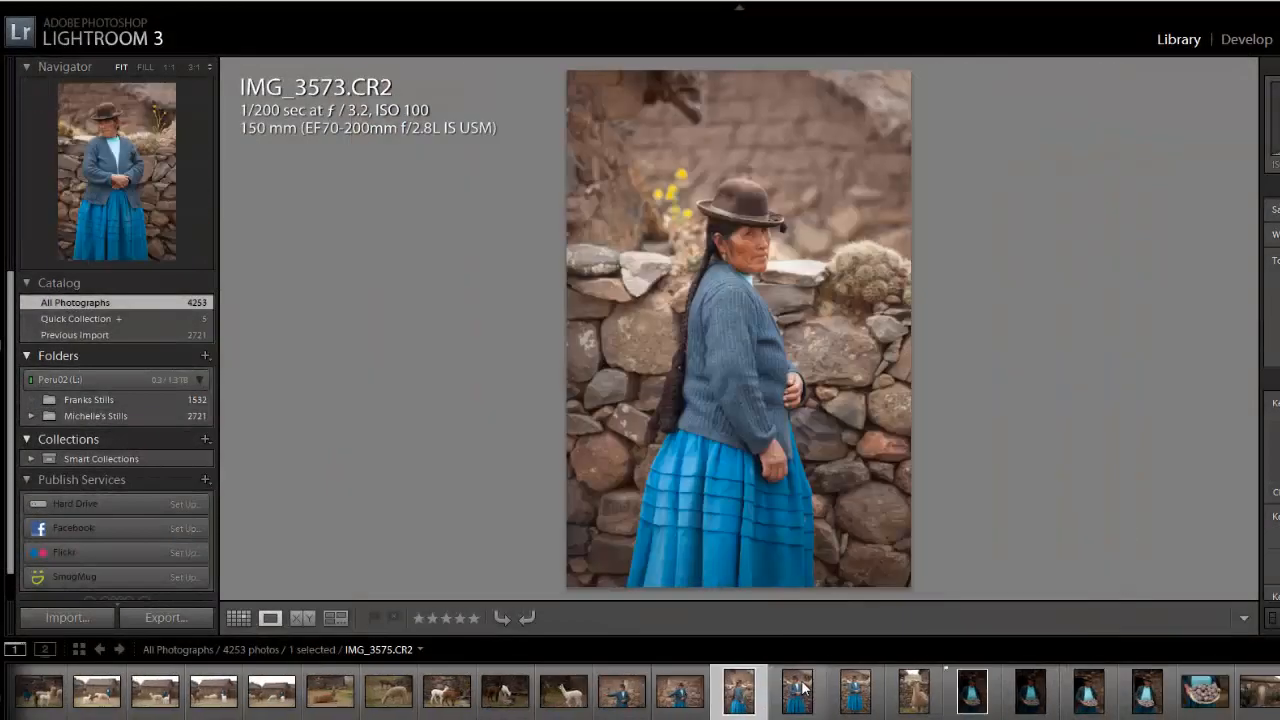
key(Right)
key(Right)
key(Right)
key(Right)
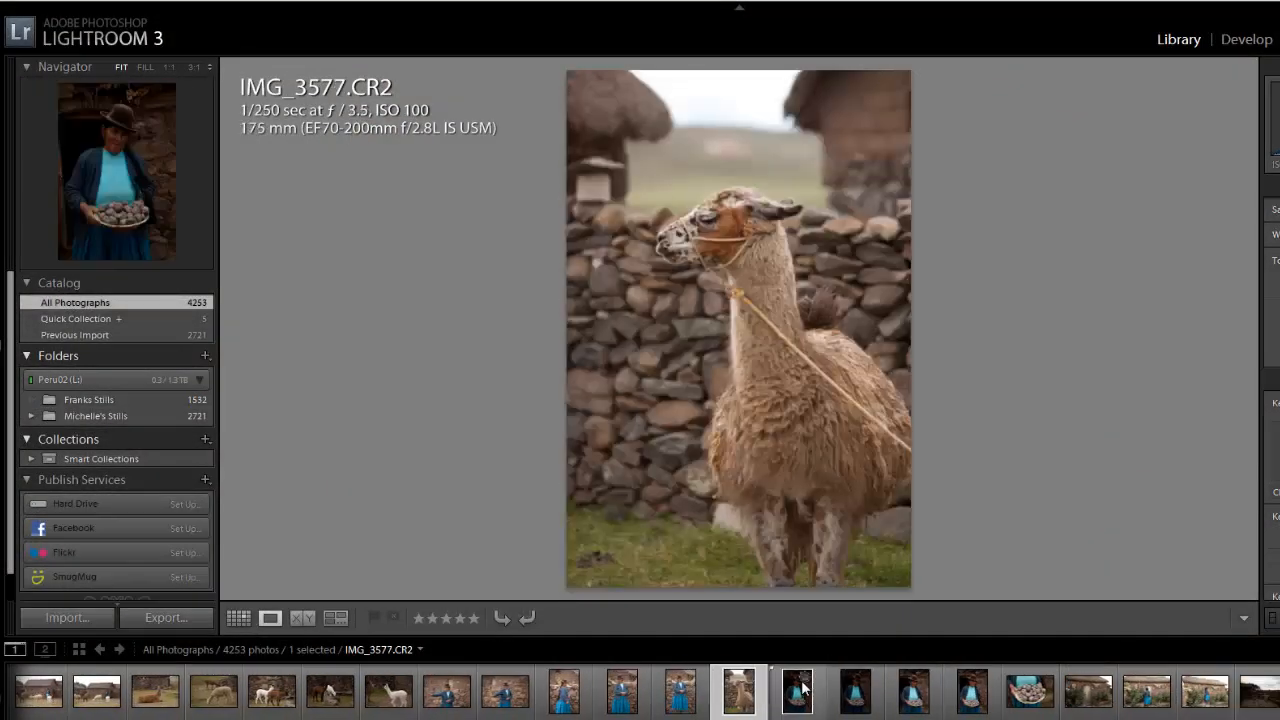
key(Right)
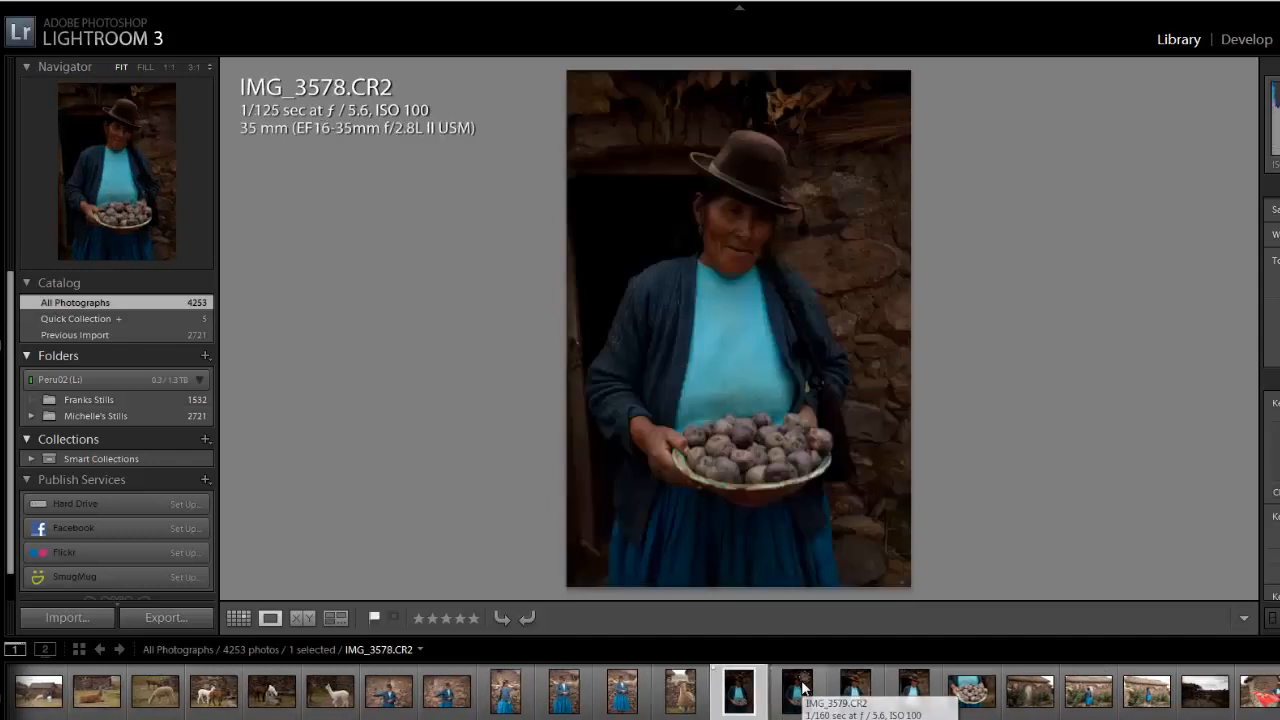
key(p)
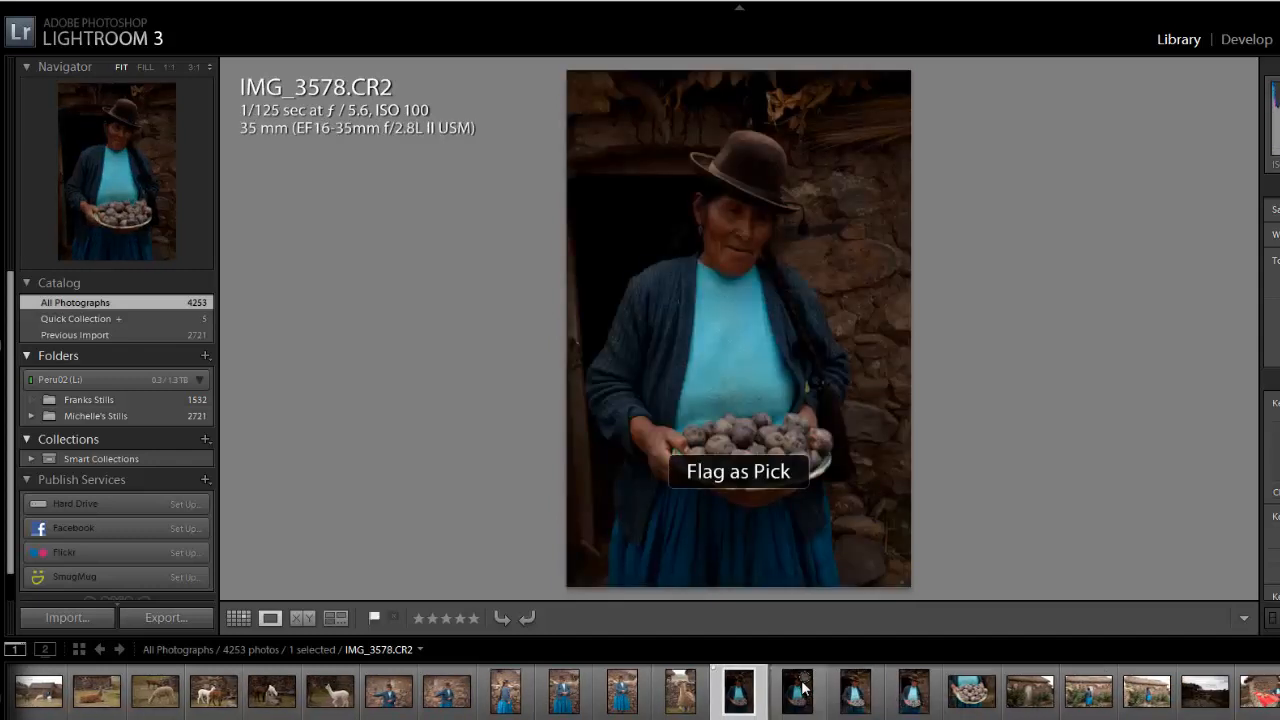
- Compare the remaining potato and cottage photos, and flag IMG_3587.CR2, the stone courtyard under clouds, as a pick
key(Right)
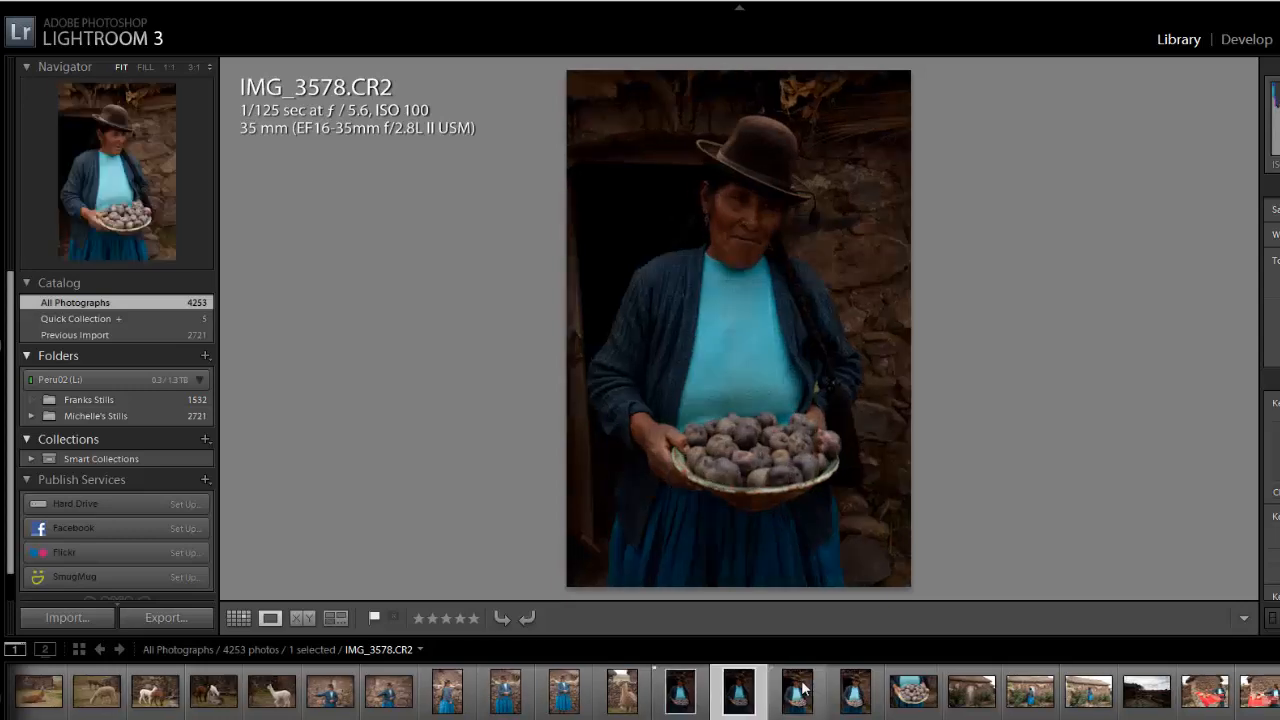
key(Right)
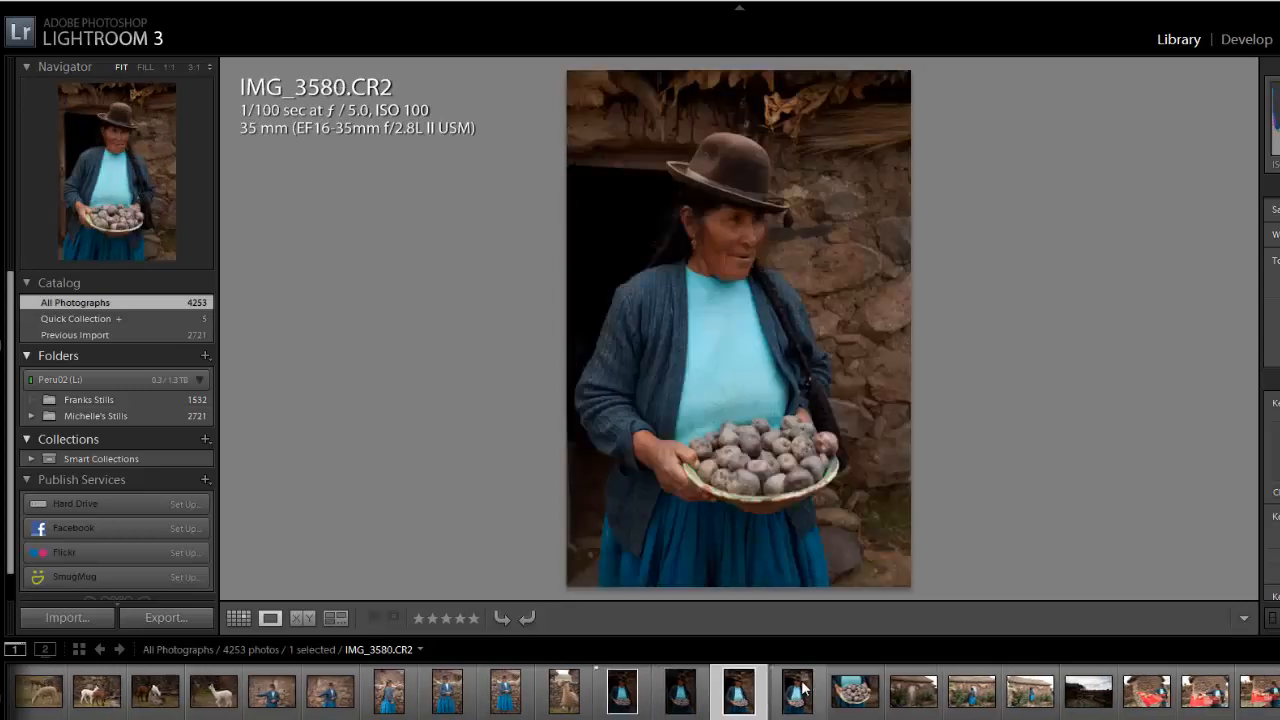
key(Right)
key(Right)
key(Right)
key(Right)
key(Right)
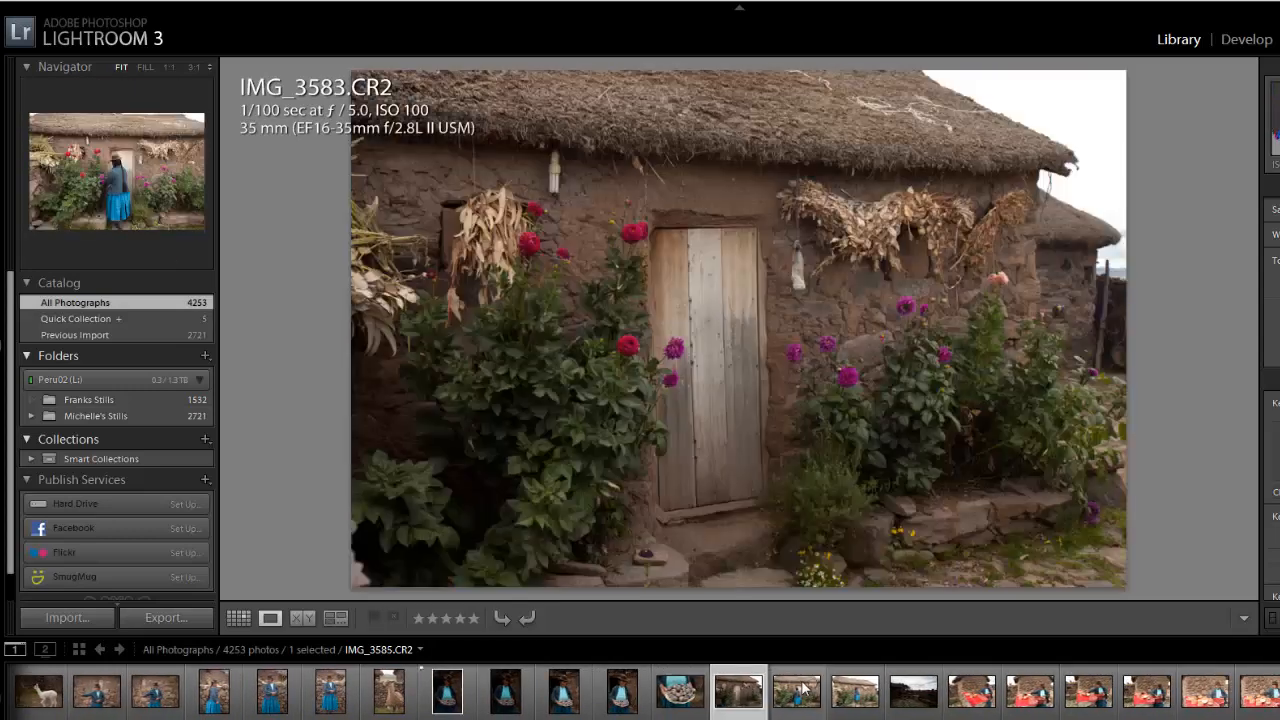
key(Right)
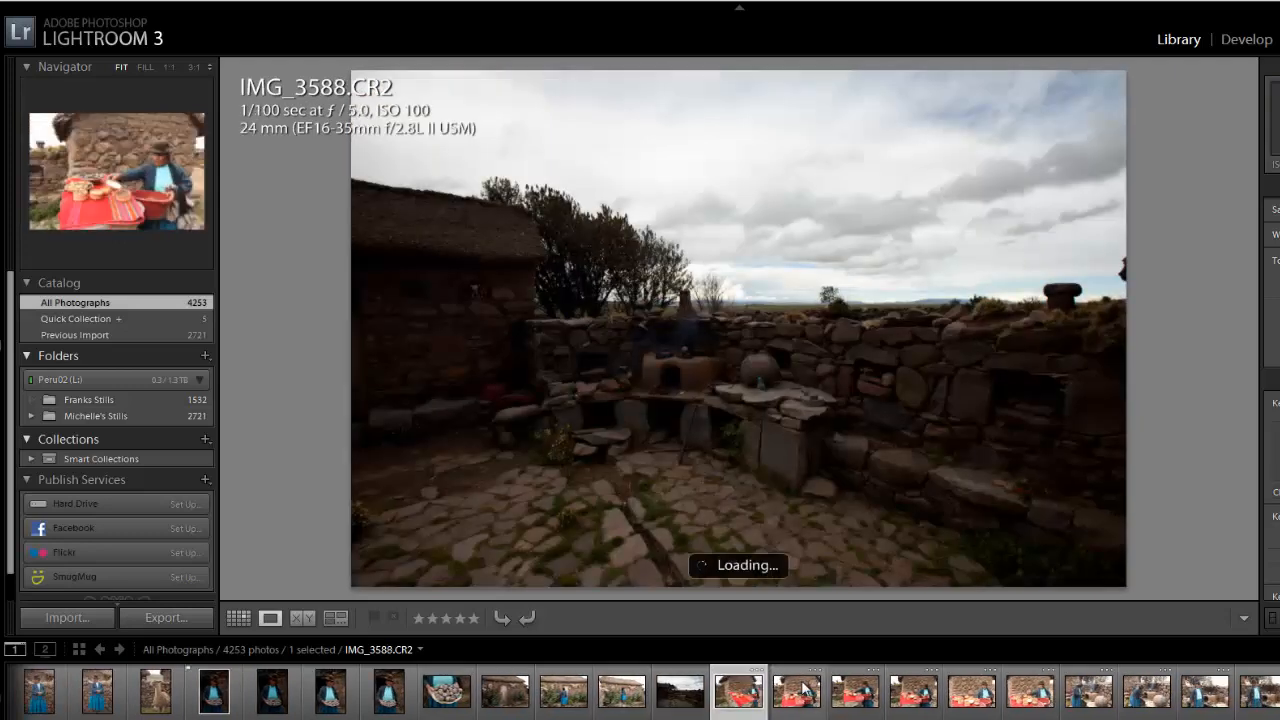
key(Left)
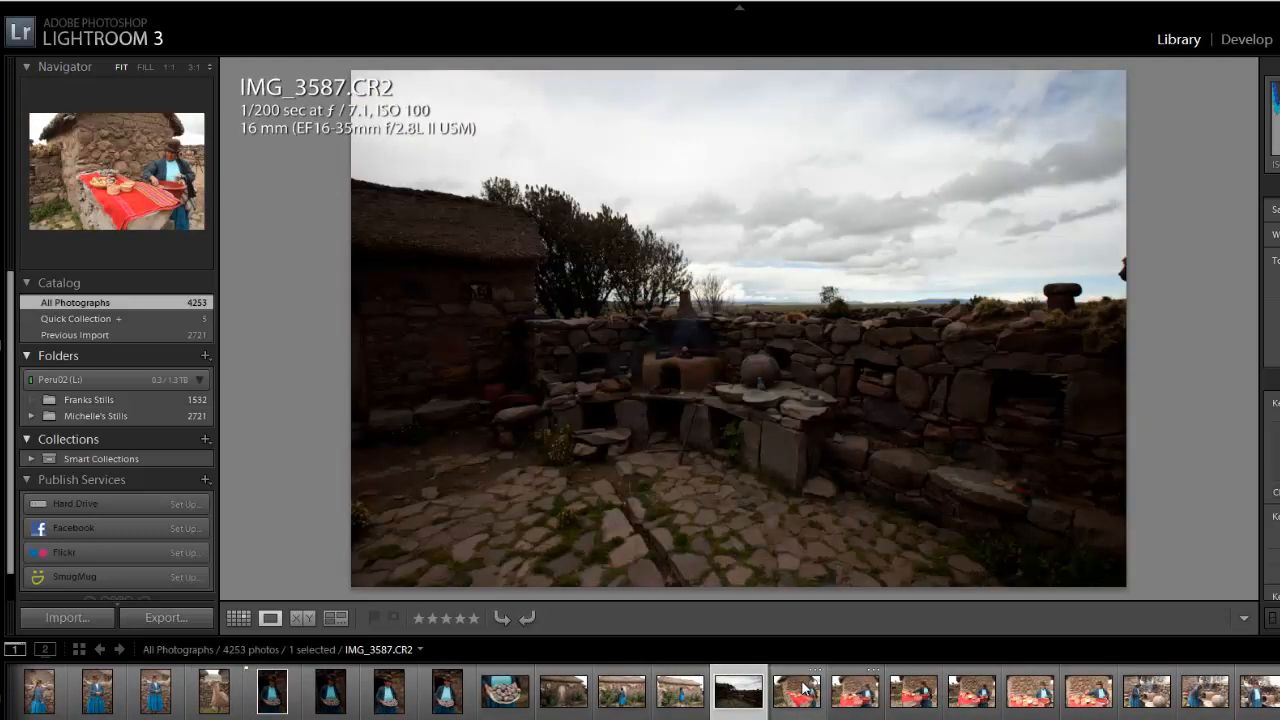
key(p)
- Filter the whole catalog to show only the flagged photos and look along the resulting filmstrip
key(Right)
key(Right)
key(Right)
key(Right)
key(Right)
key(Right)
key(Right)
key(Right)
key(Right)
key(Right)
key(Right)
key(Right)
key(Right)
key(Right)
key(Right)
key(Right)
key(Right)
key(Right)
key(Right)
key(Right)
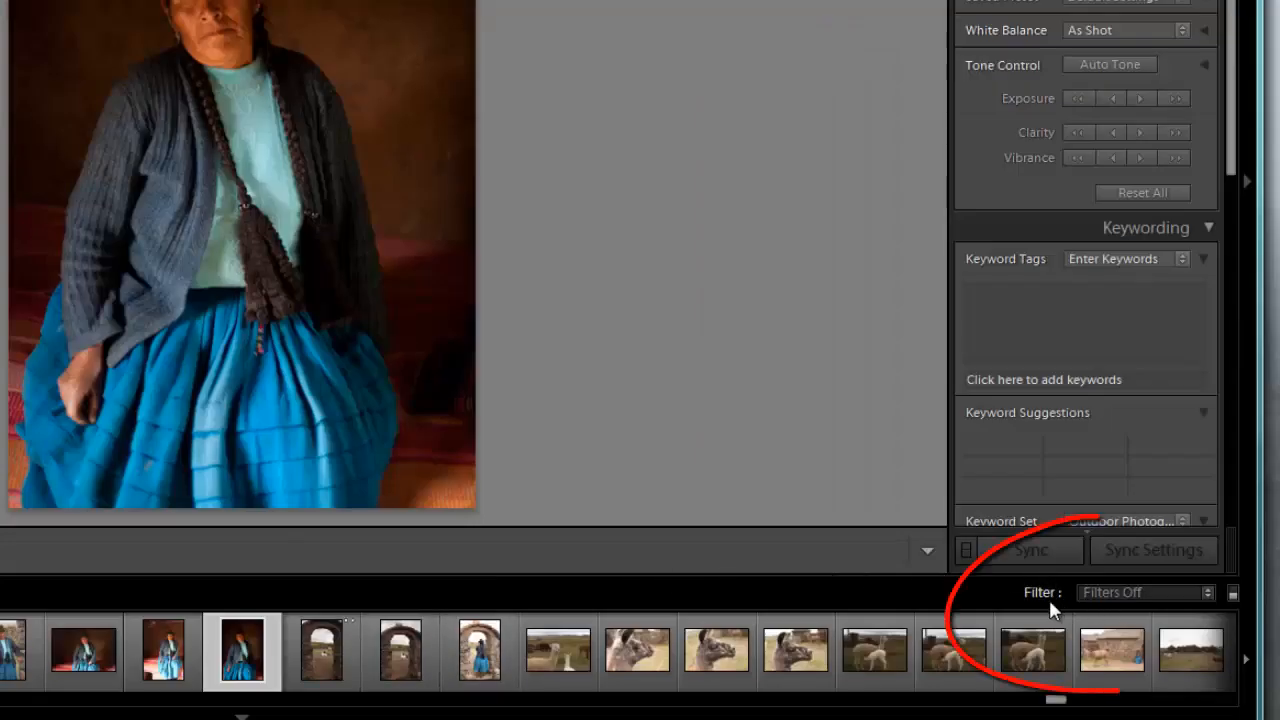
click(1204, 591)
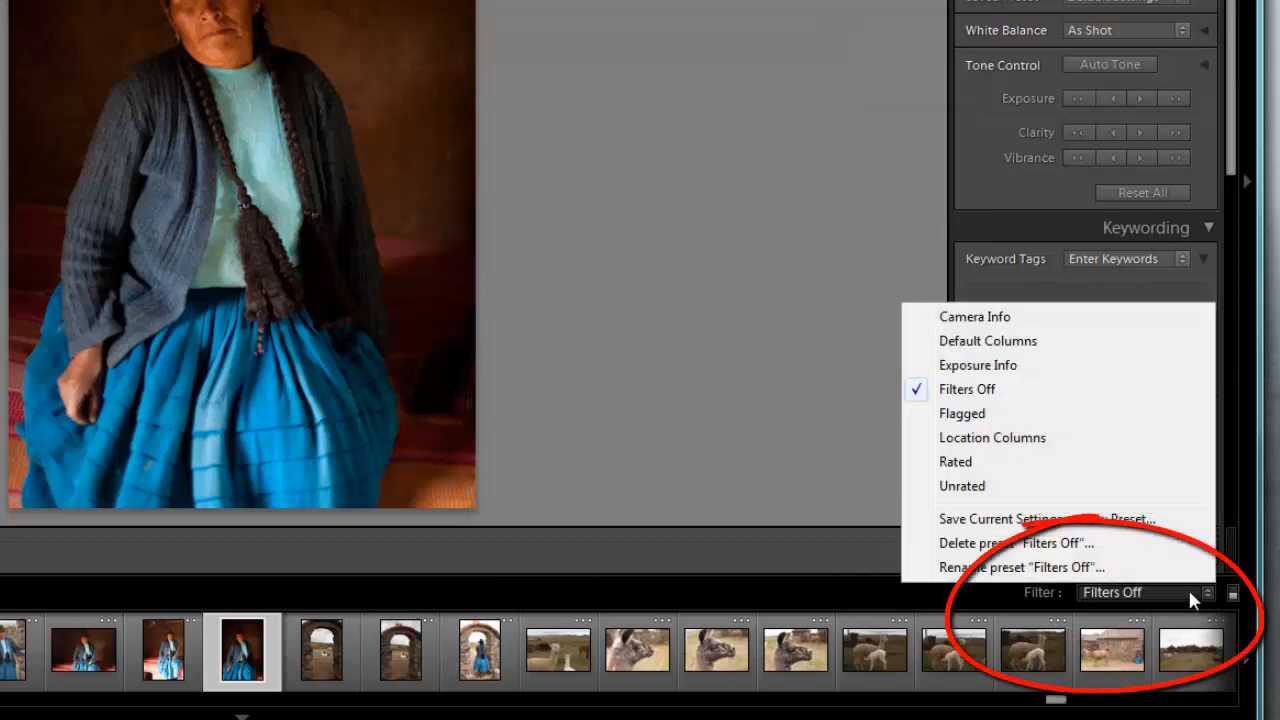
click(977, 418)
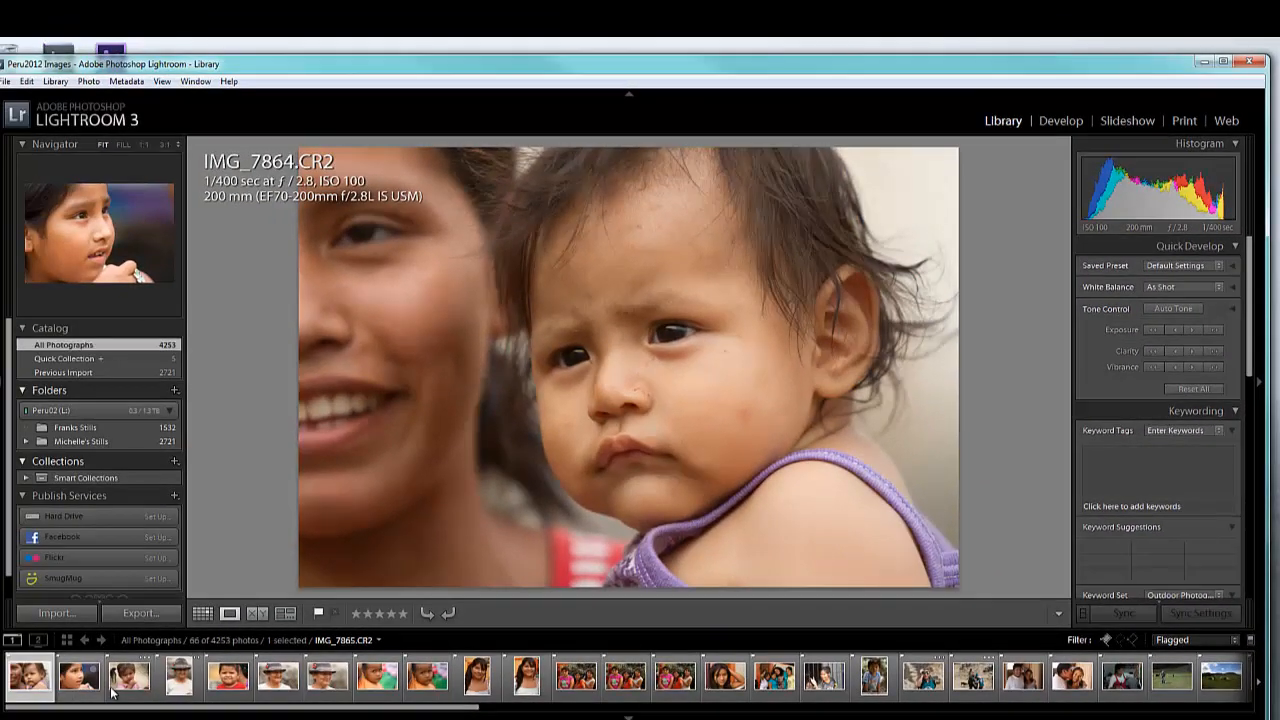
drag(326, 706, 296, 714)
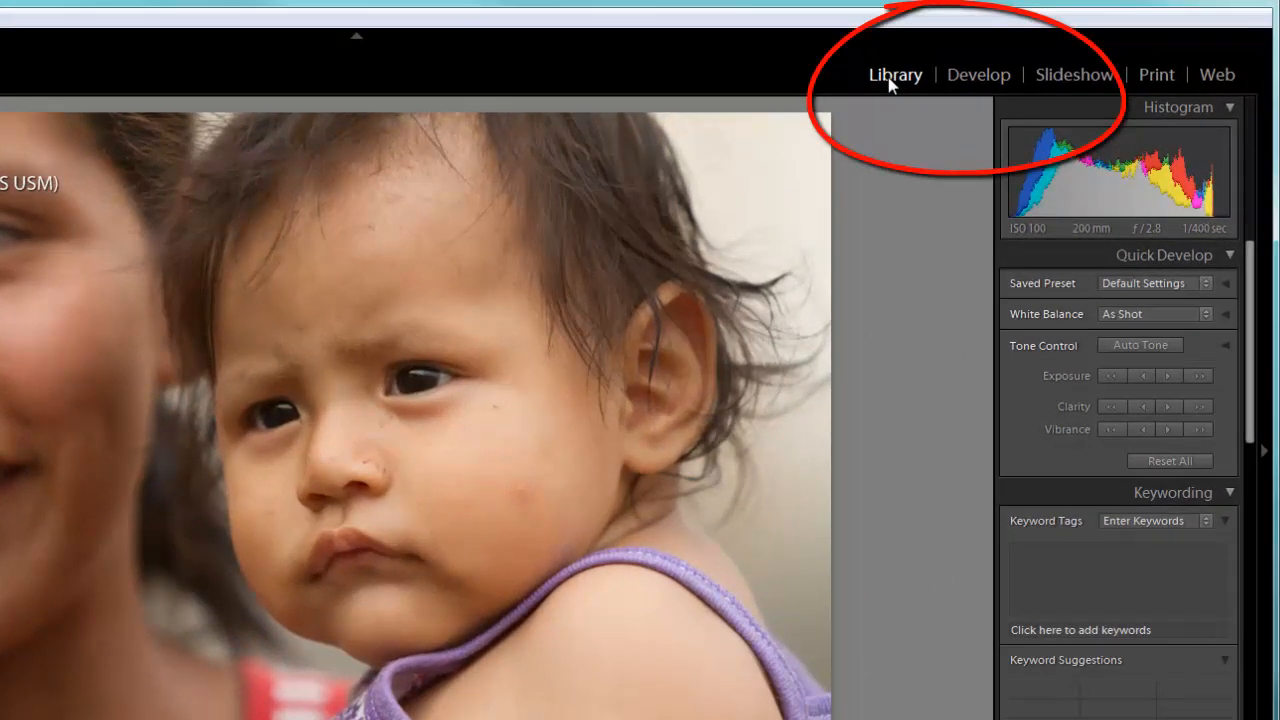
- Open IMG_7864.CR2, the frowning baby, in the Develop module and look over its adjustment controls
click(986, 78)
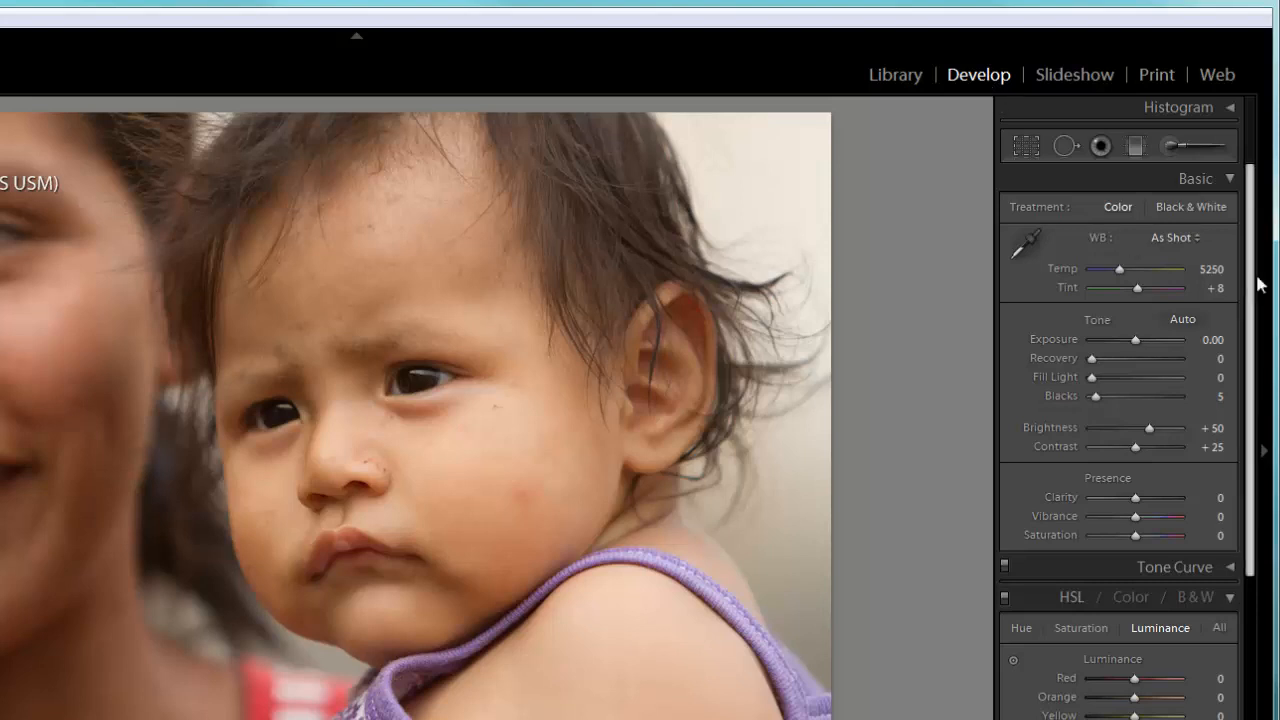
drag(1252, 238, 1273, 465)
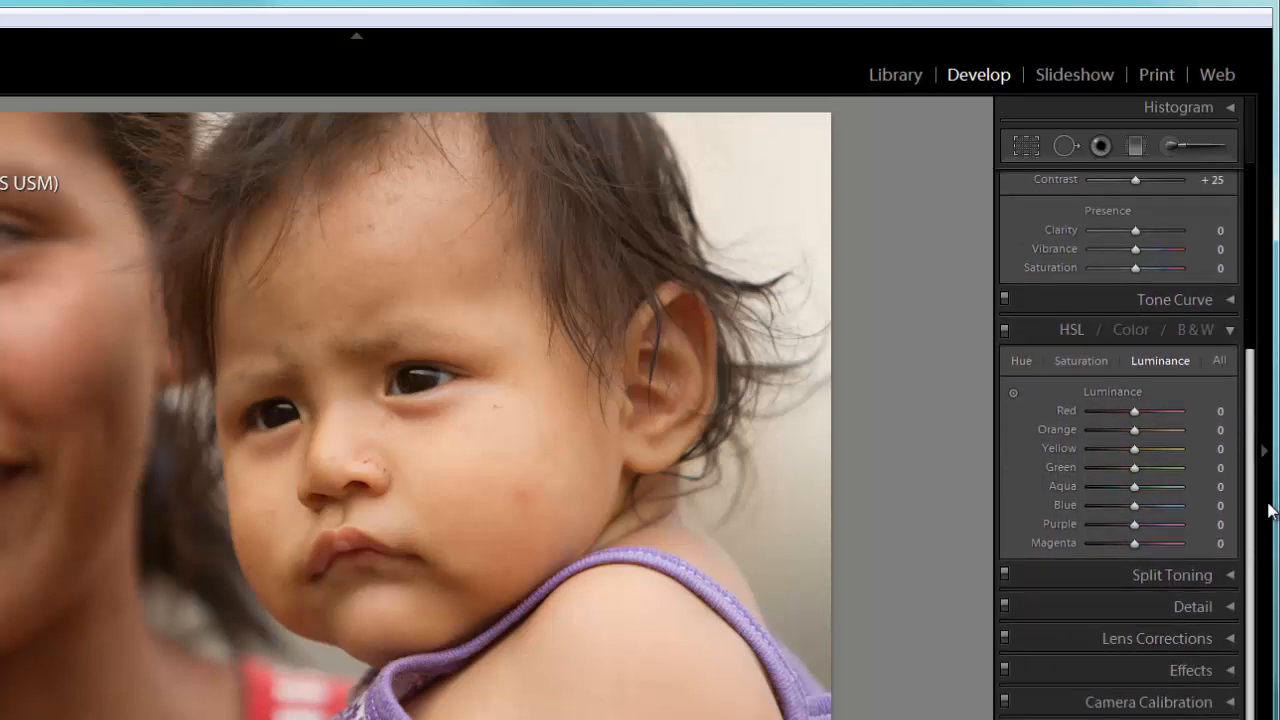
drag(1266, 509, 1255, 213)
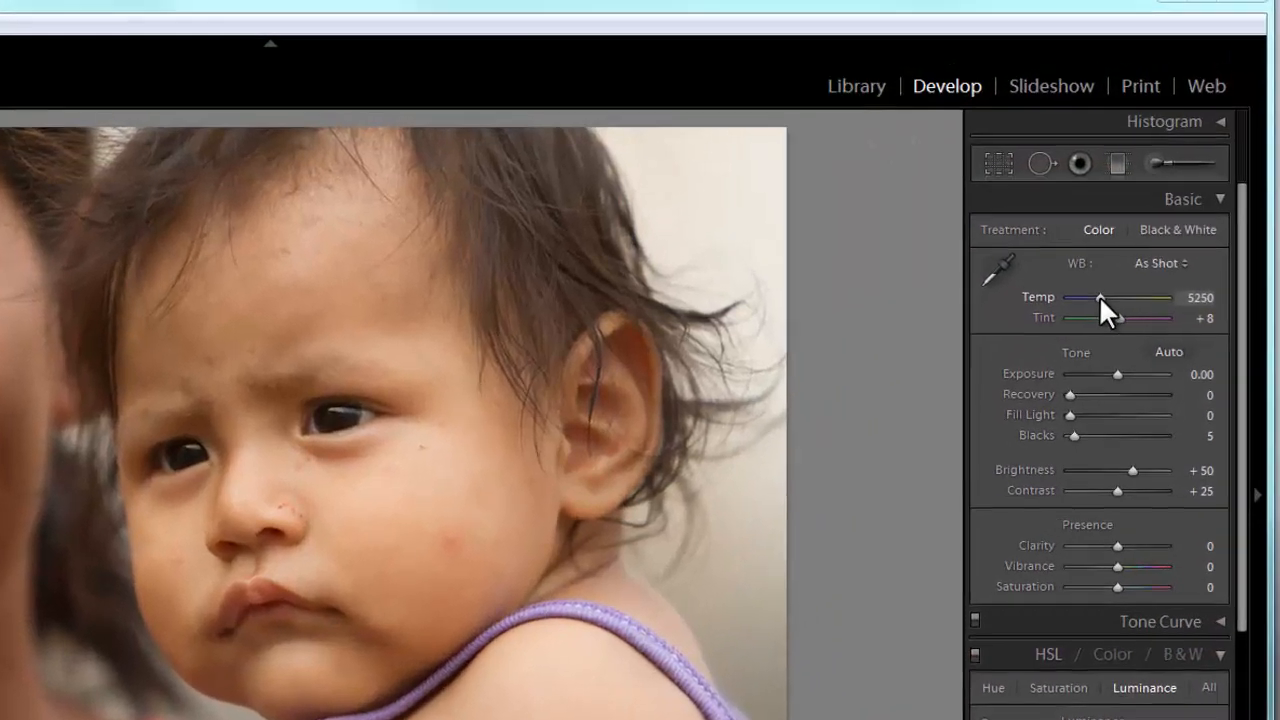
- Cool the baby photo's white balance to a temperature of 4414 and lower the exposure to -0.14
drag(1133, 242, 1131, 243)
drag(1072, 340, 1066, 335)
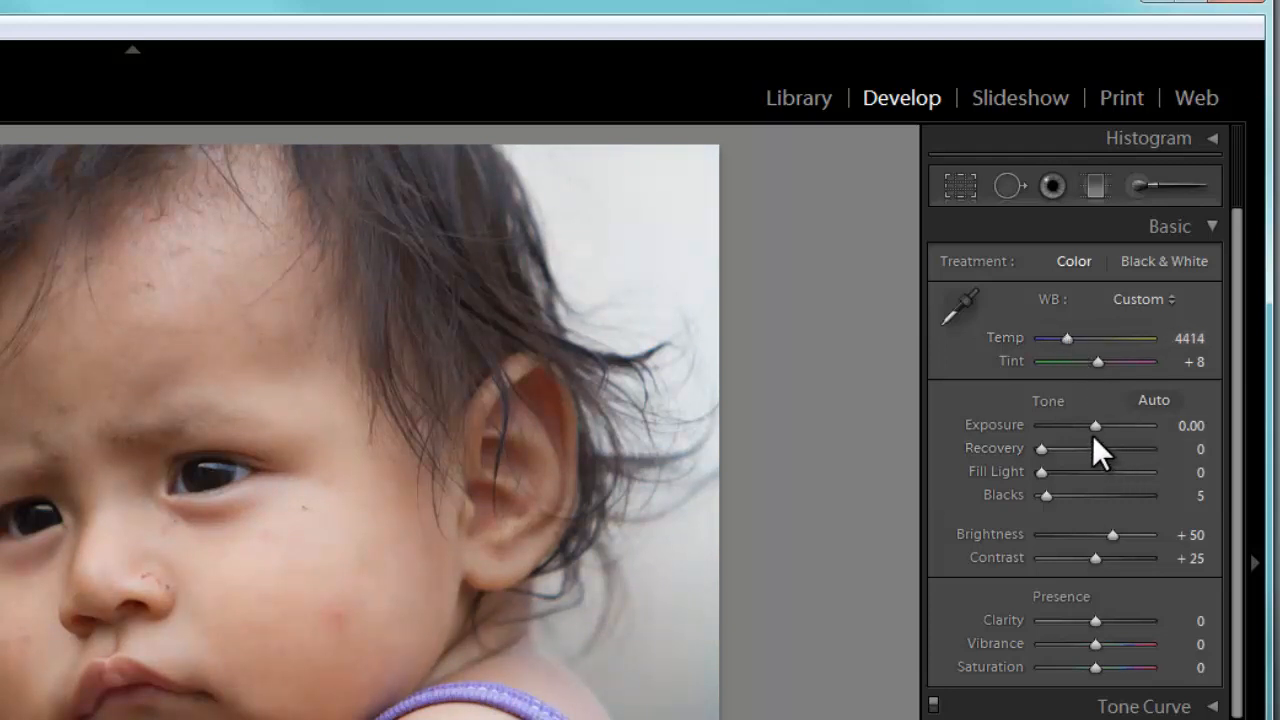
drag(1093, 422, 1091, 428)
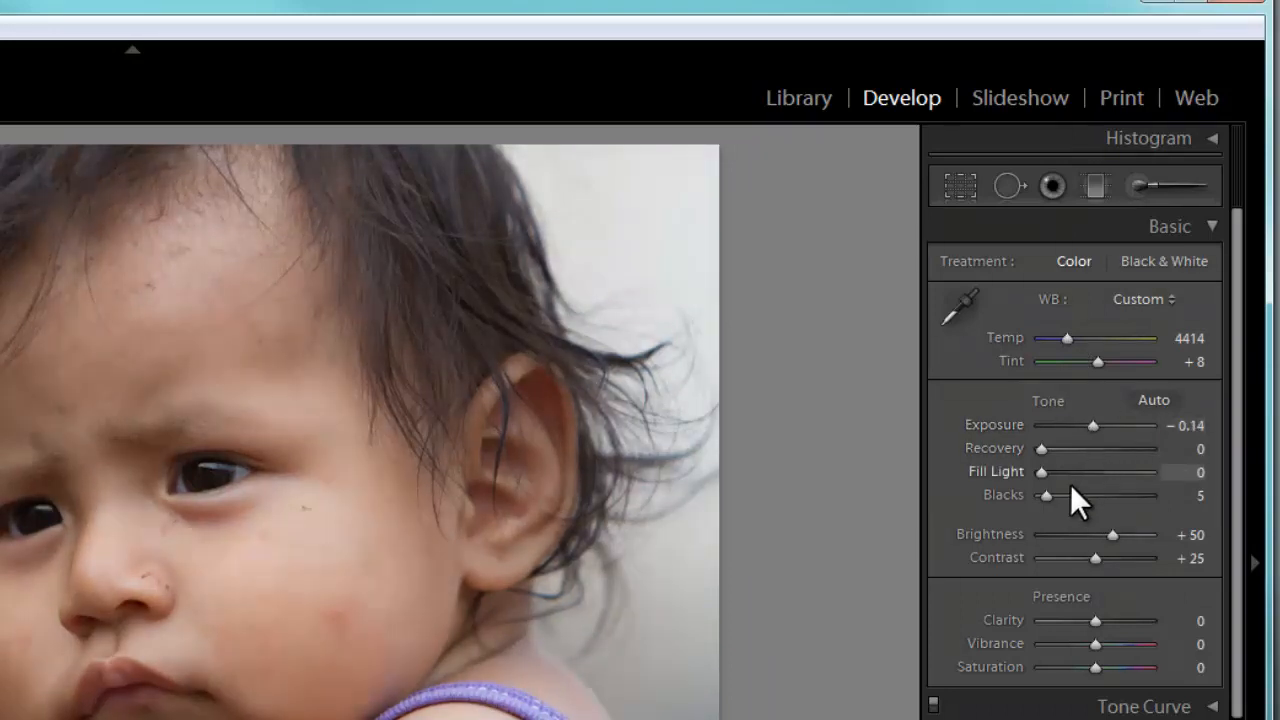
- Set the baby photo's blacks to 7, contrast to +28, vibrance to +17 and saturation to +3
drag(1047, 494, 1049, 494)
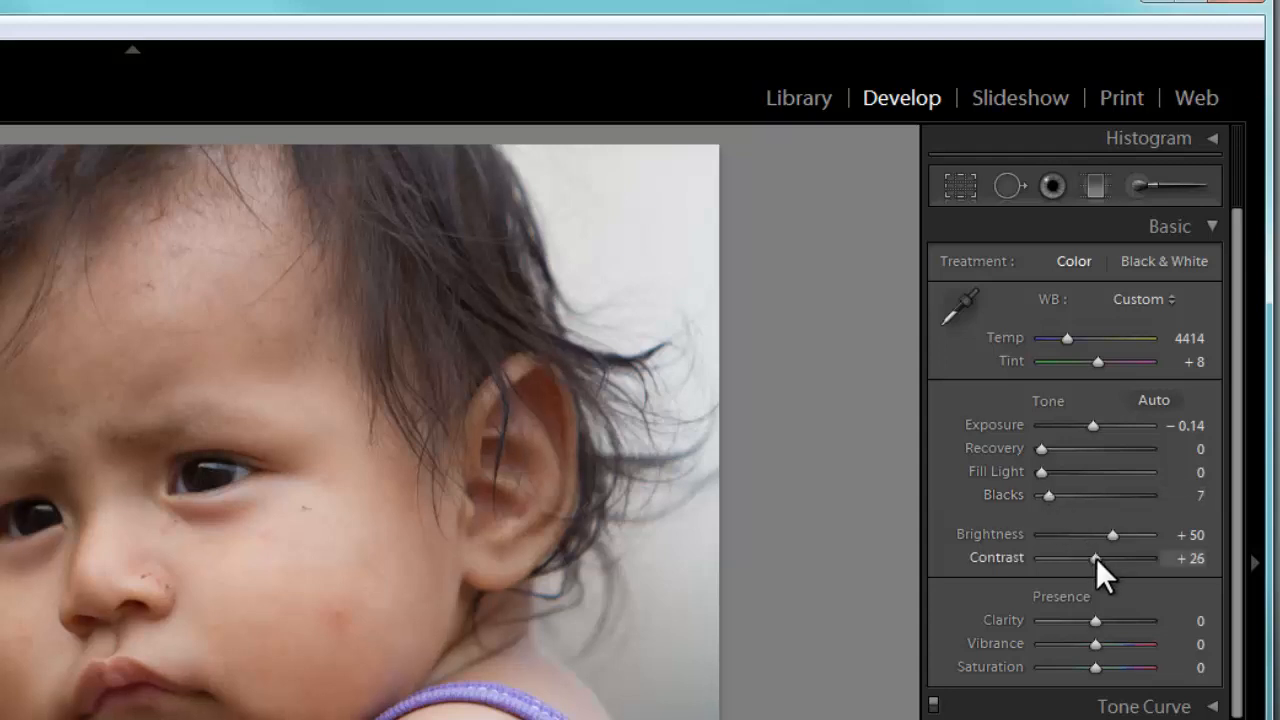
drag(1097, 559, 1097, 559)
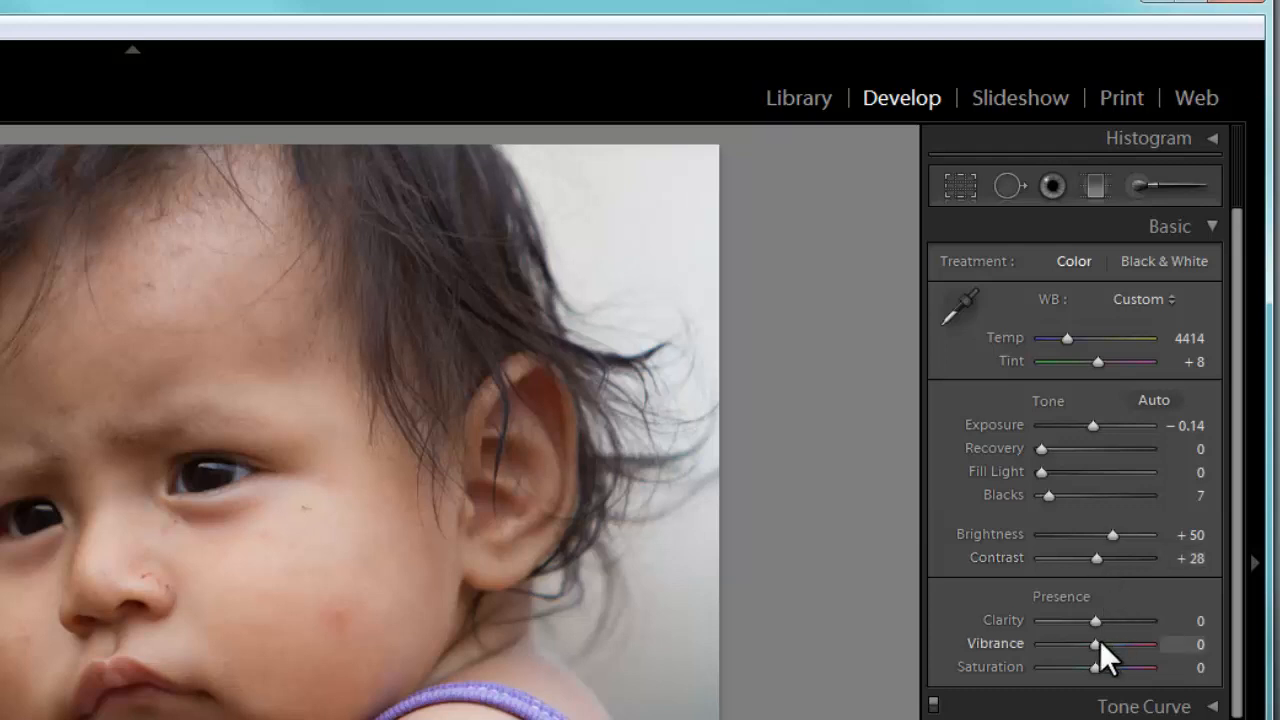
drag(1099, 641, 1096, 667)
drag(1109, 643, 1106, 643)
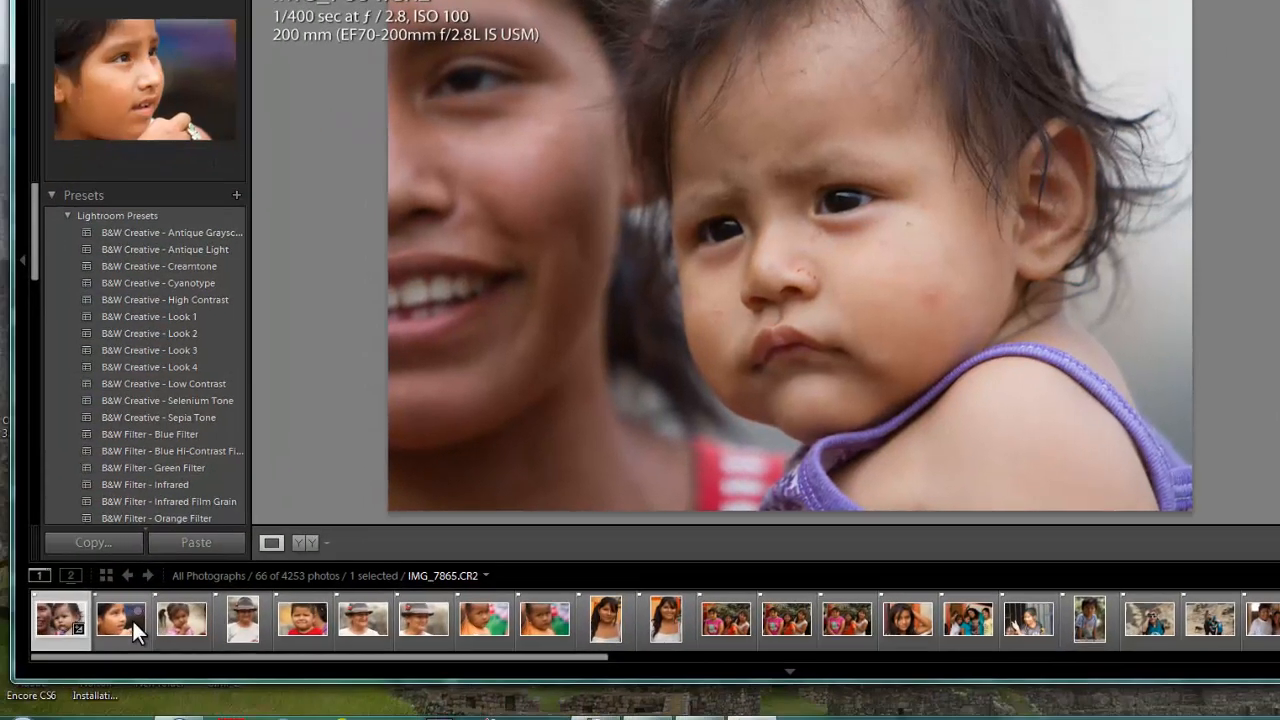
- Adjust IMG_7865.CR2, the girl in profile, to temperature 4874, exposure -0.32, contrast +28 and vibrance -1
click(0, 719)
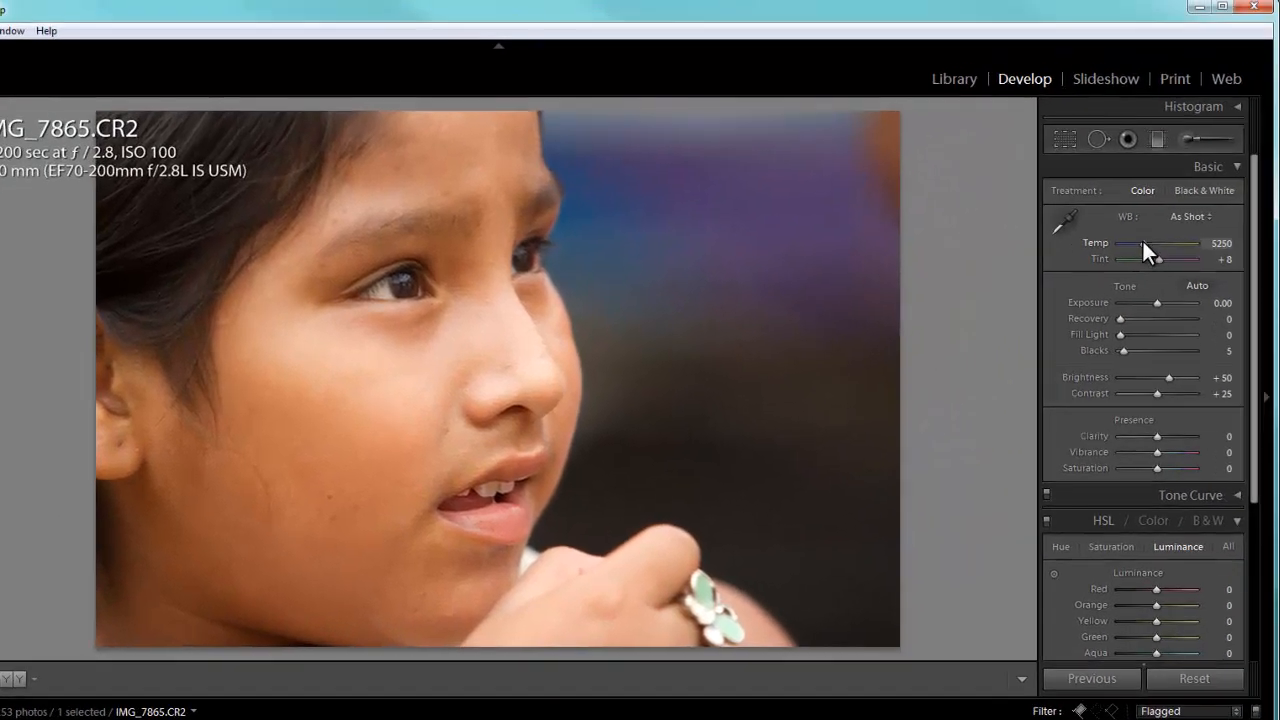
drag(1142, 241, 1140, 244)
drag(1157, 303, 1153, 298)
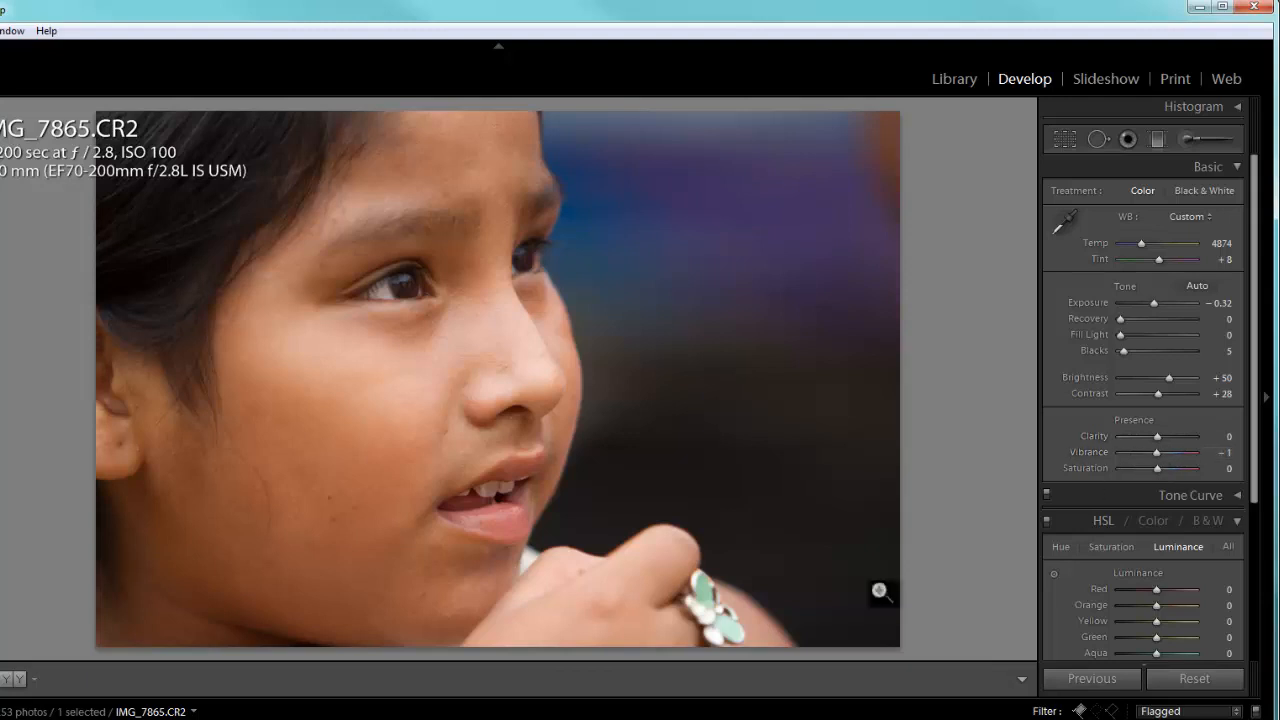
- Go through the next flagged photos in Develop as far as IMG_7898.CR2, the boy in the orange shirt
key(Right)
key(Right)
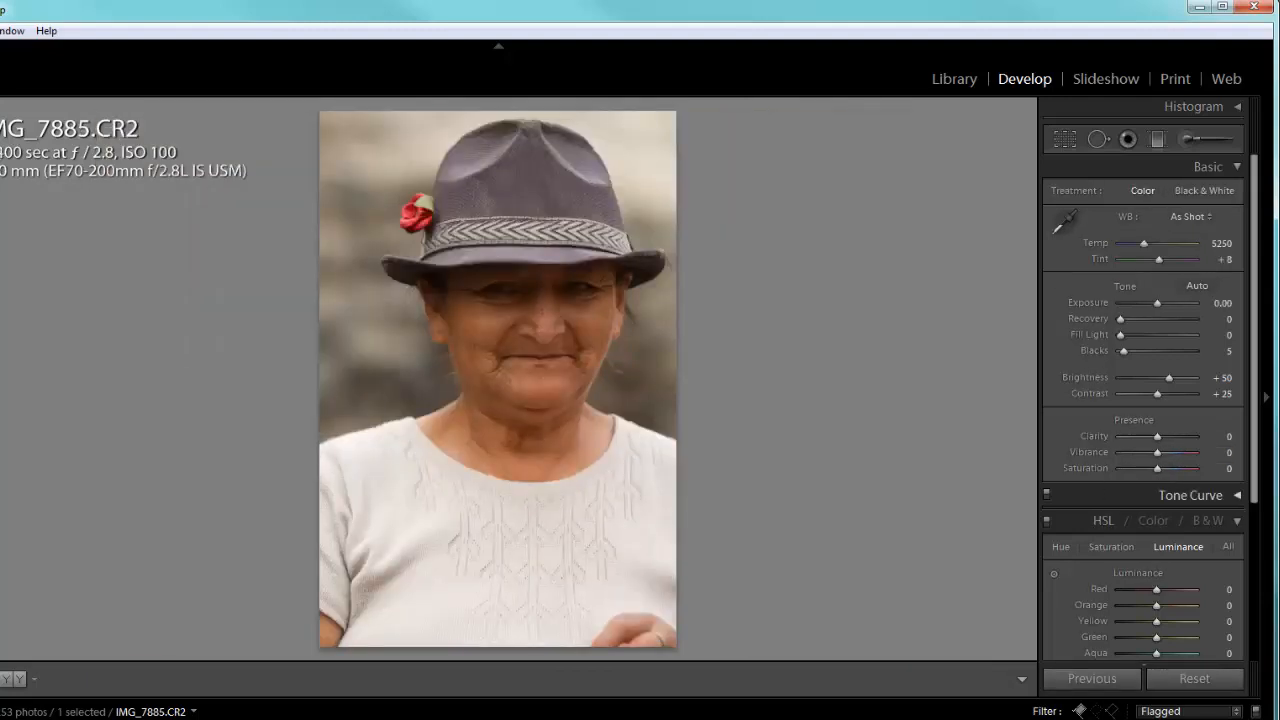
key(Right)
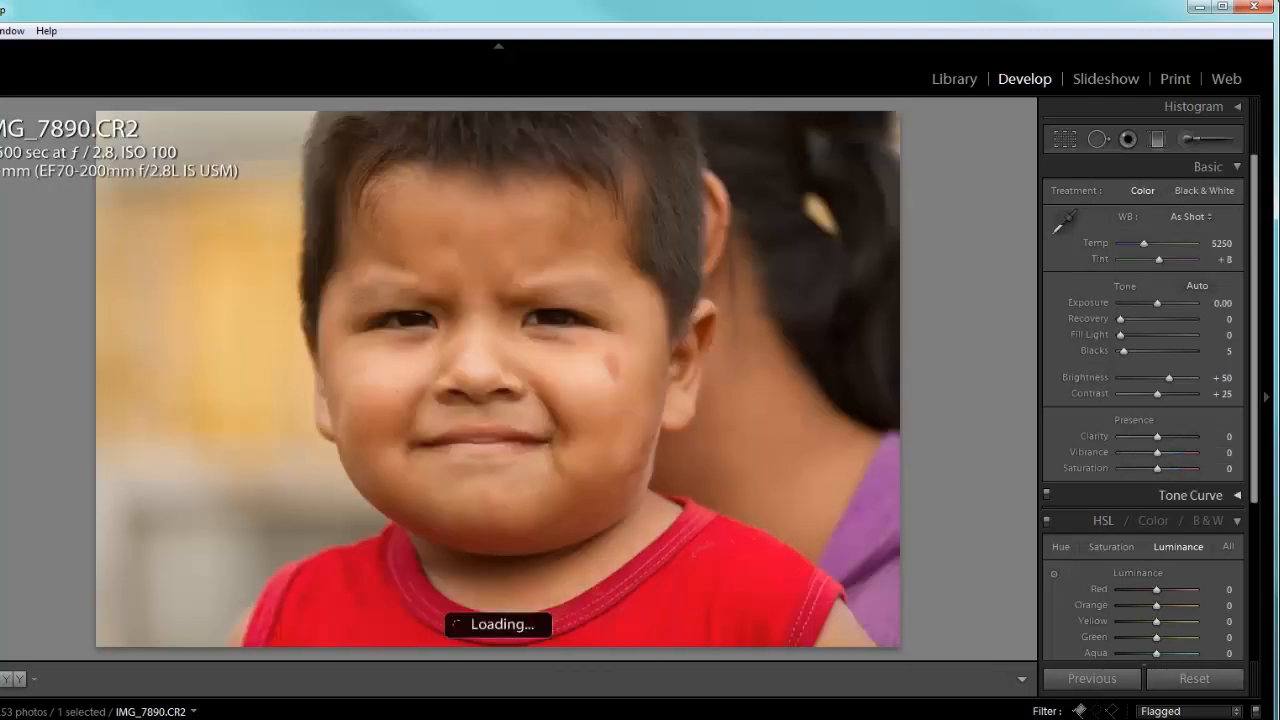
key(Right)
key(Right)
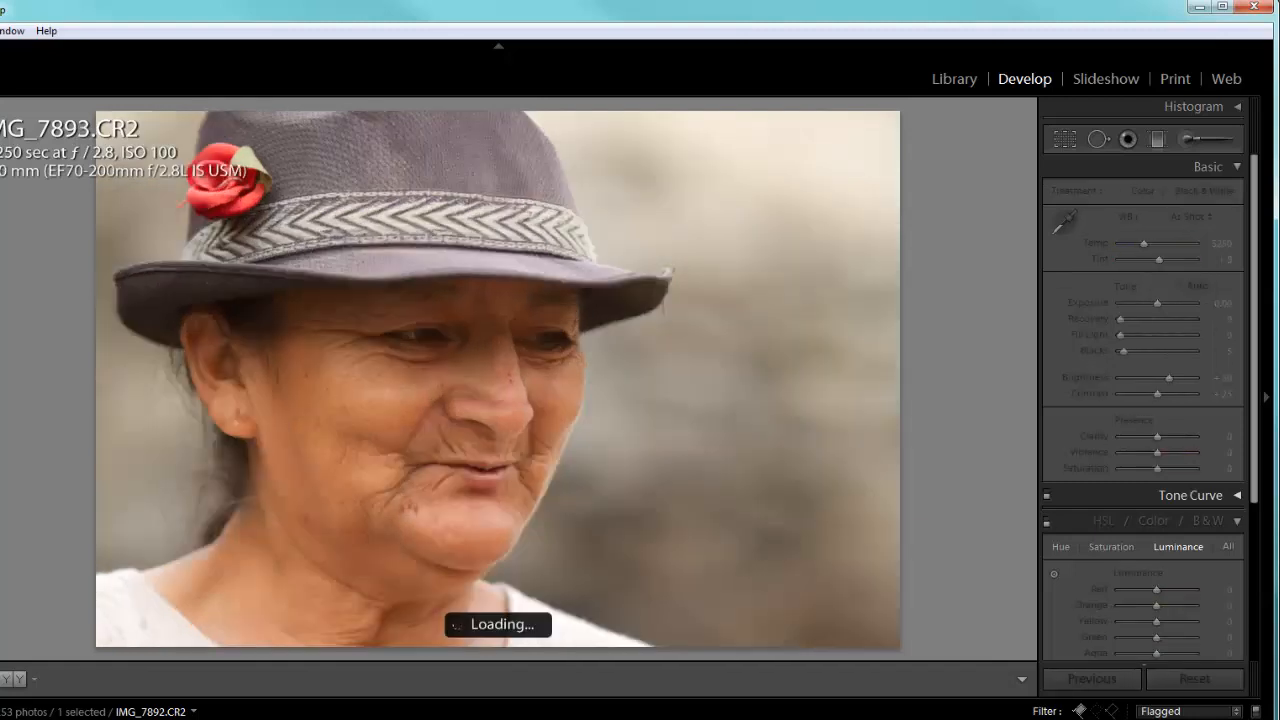
key(Right)
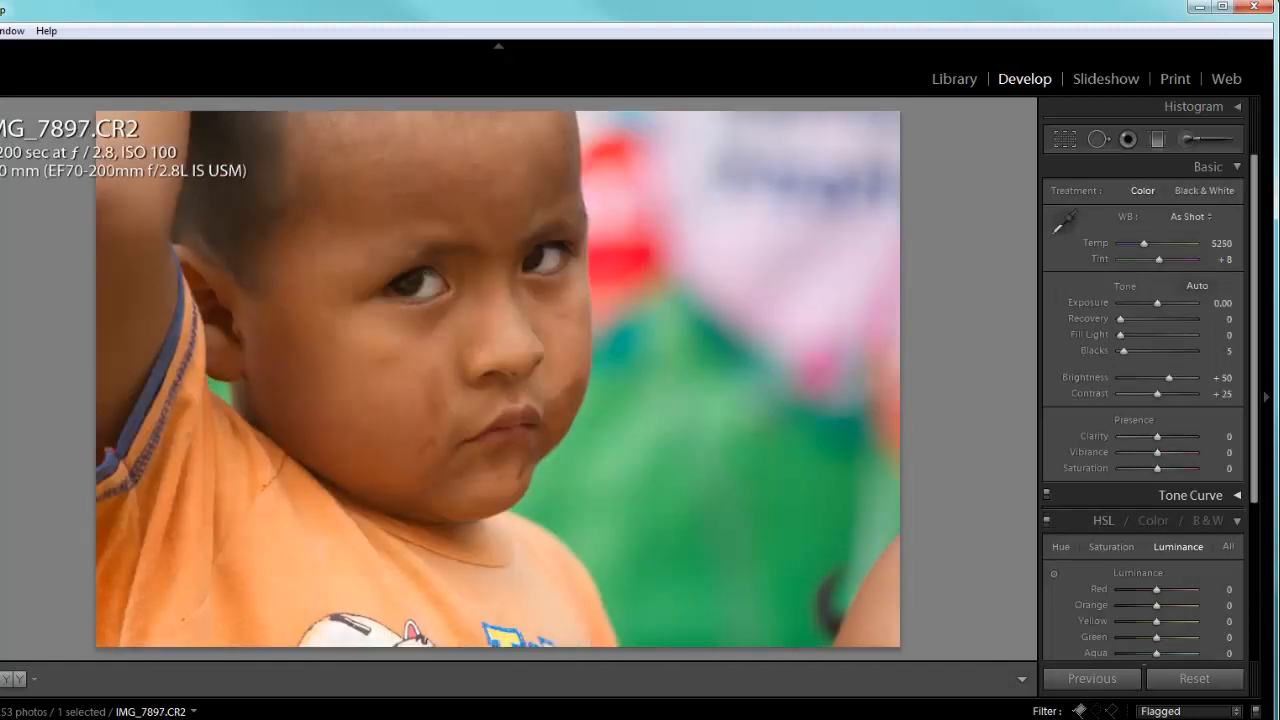
key(Right)
key(Right)
key(Left)
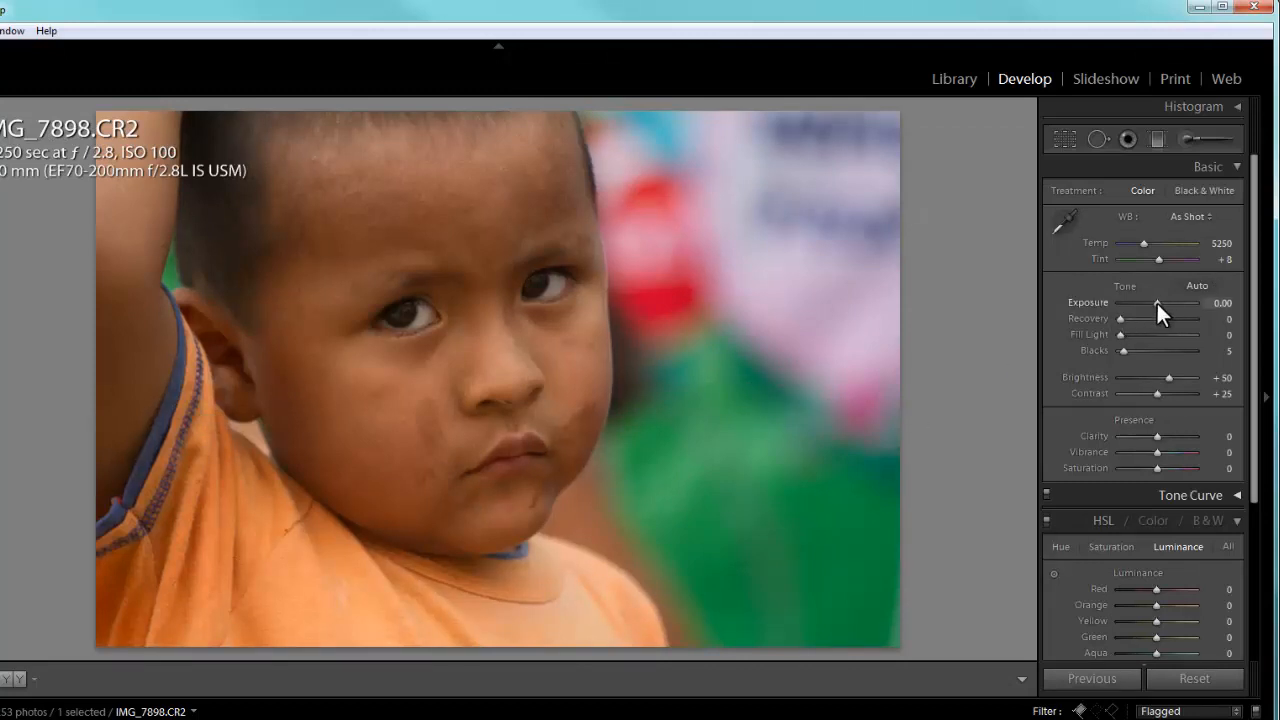
- Raise the exposure of IMG_7898.CR2, the boy in the orange shirt, to +0.32
drag(1157, 303, 1159, 303)
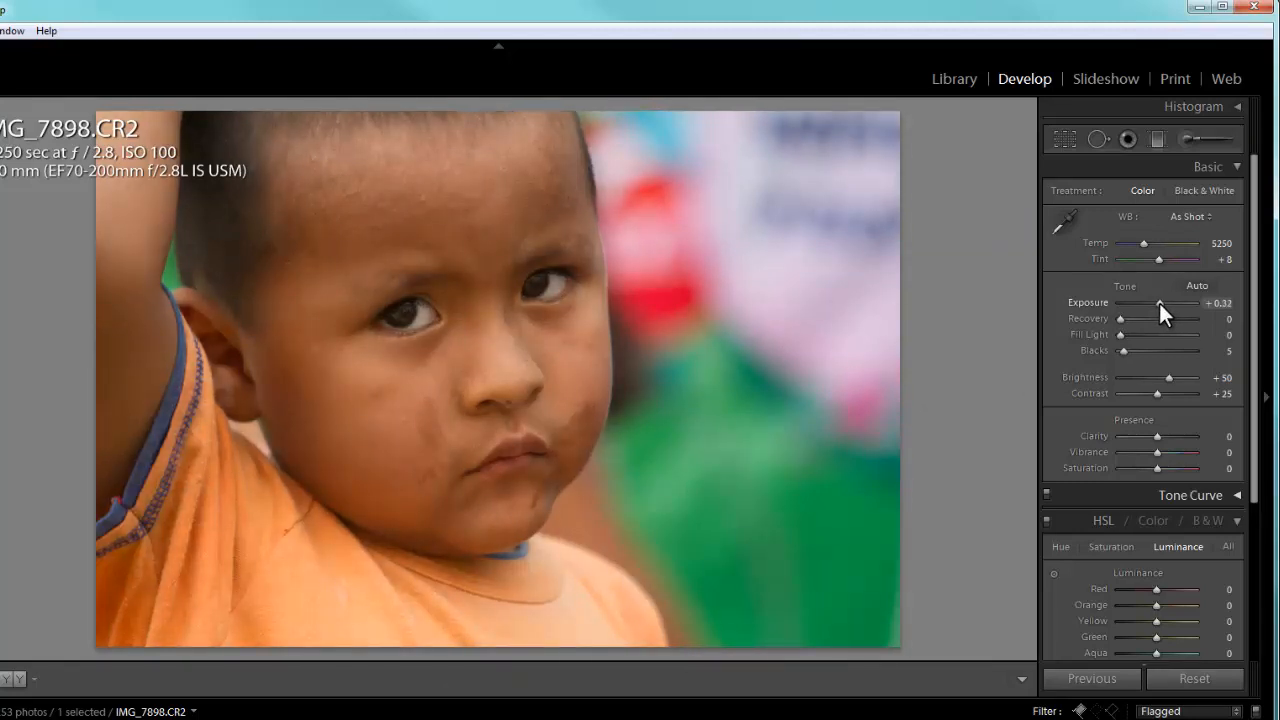
- Crop photo 8471, the three girls in front of the leaves, trimming its upper edge and both sides
key(Right)
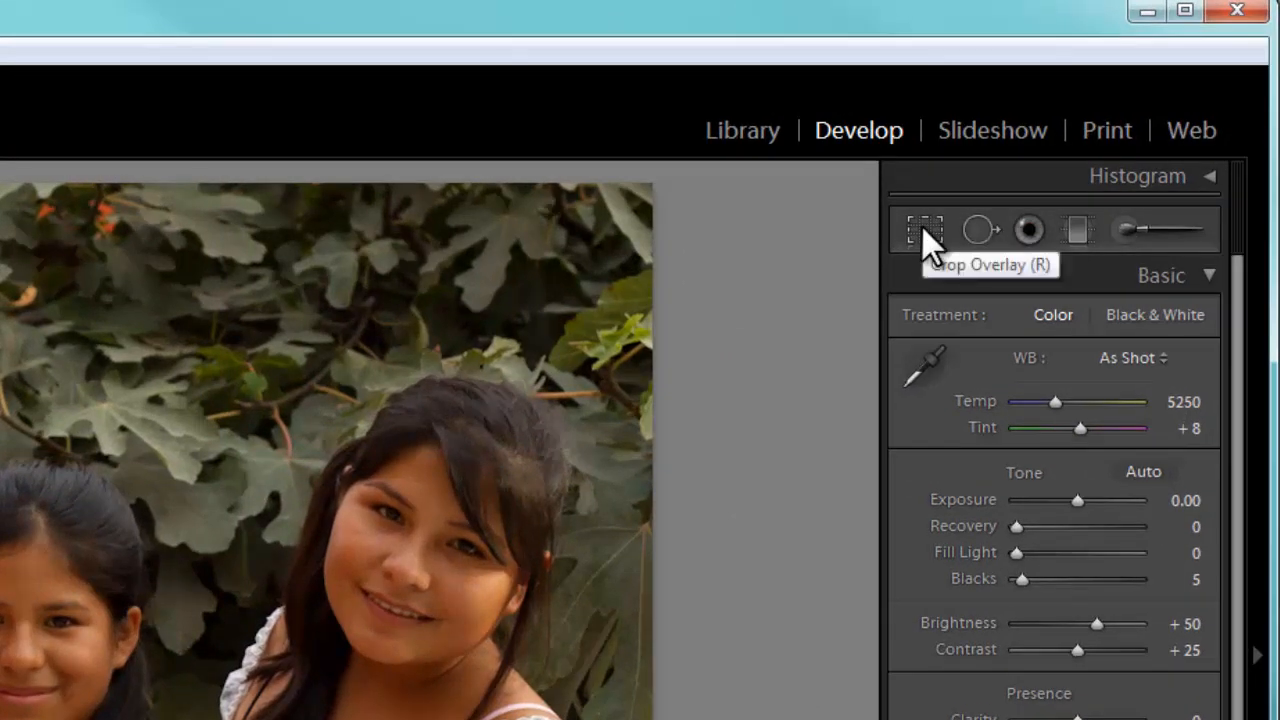
click(921, 228)
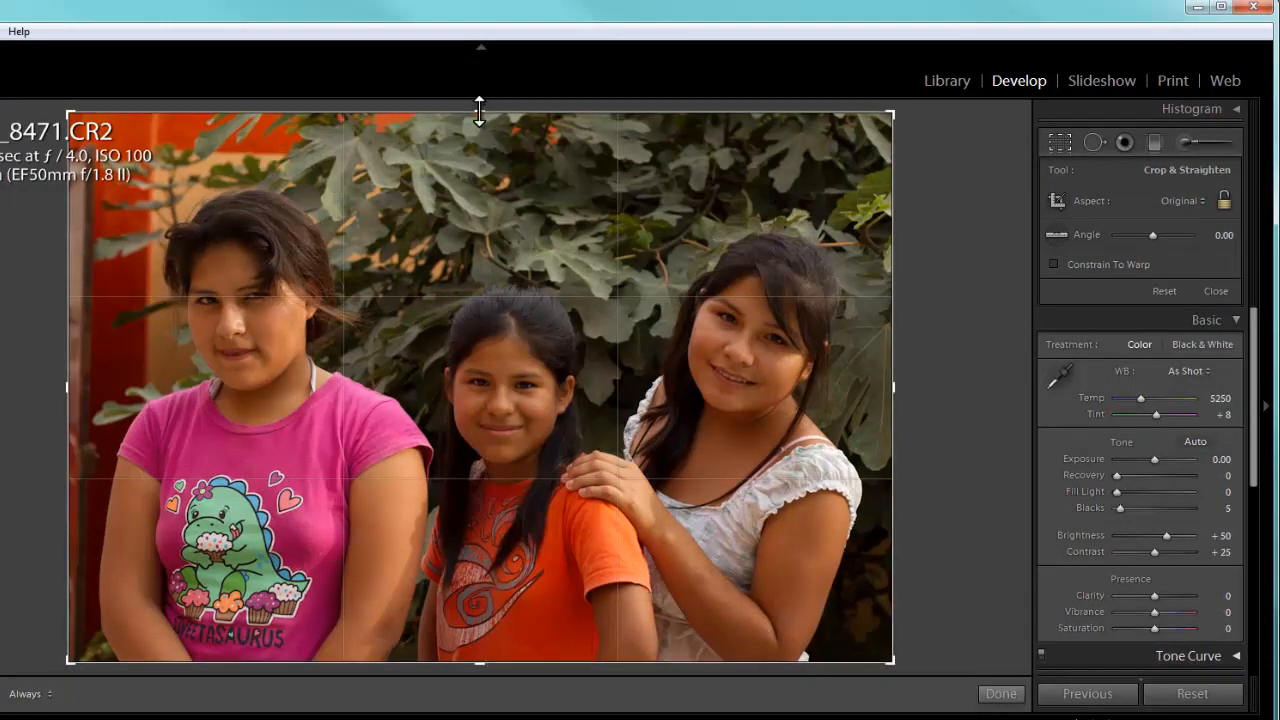
drag(480, 110, 484, 144)
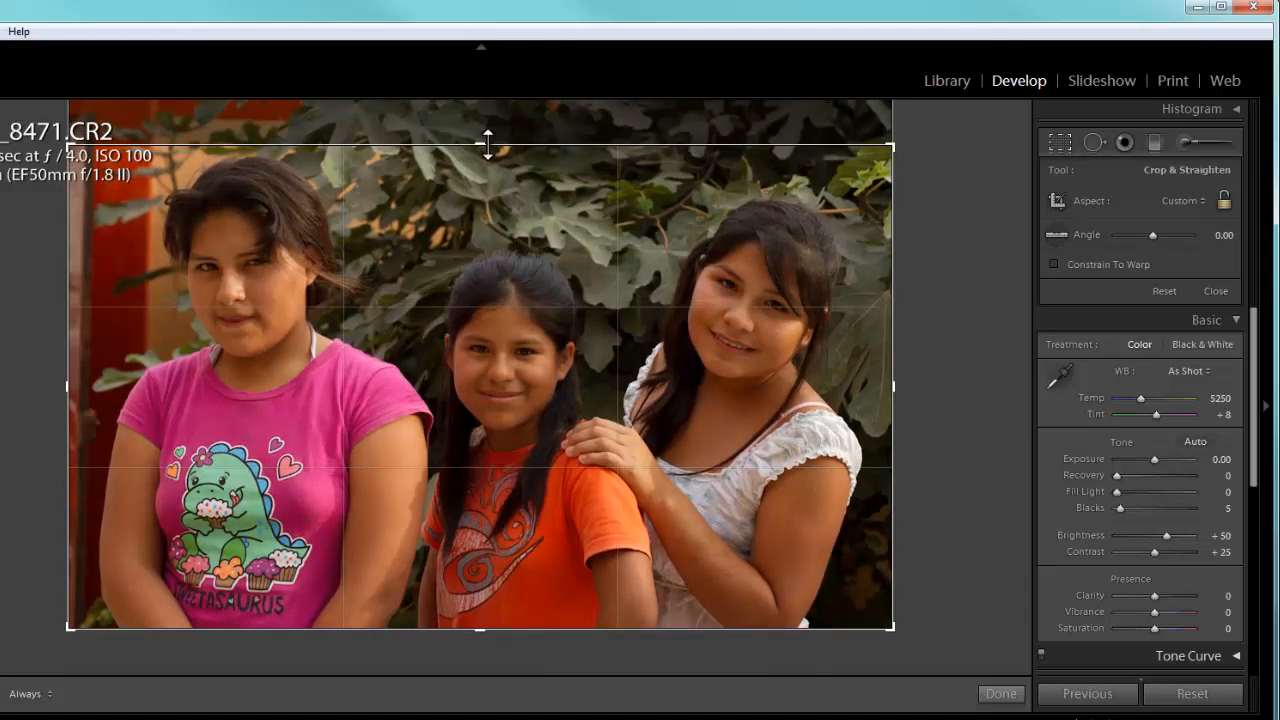
drag(487, 144, 489, 136)
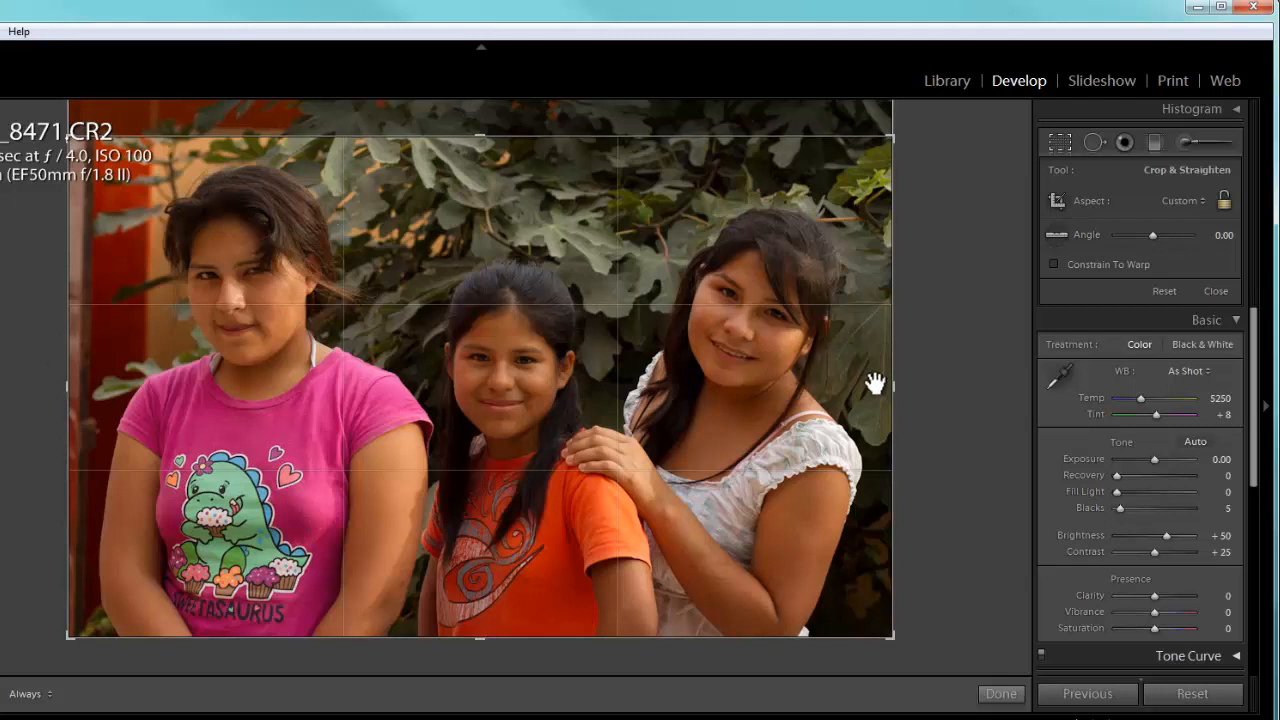
drag(893, 384, 880, 391)
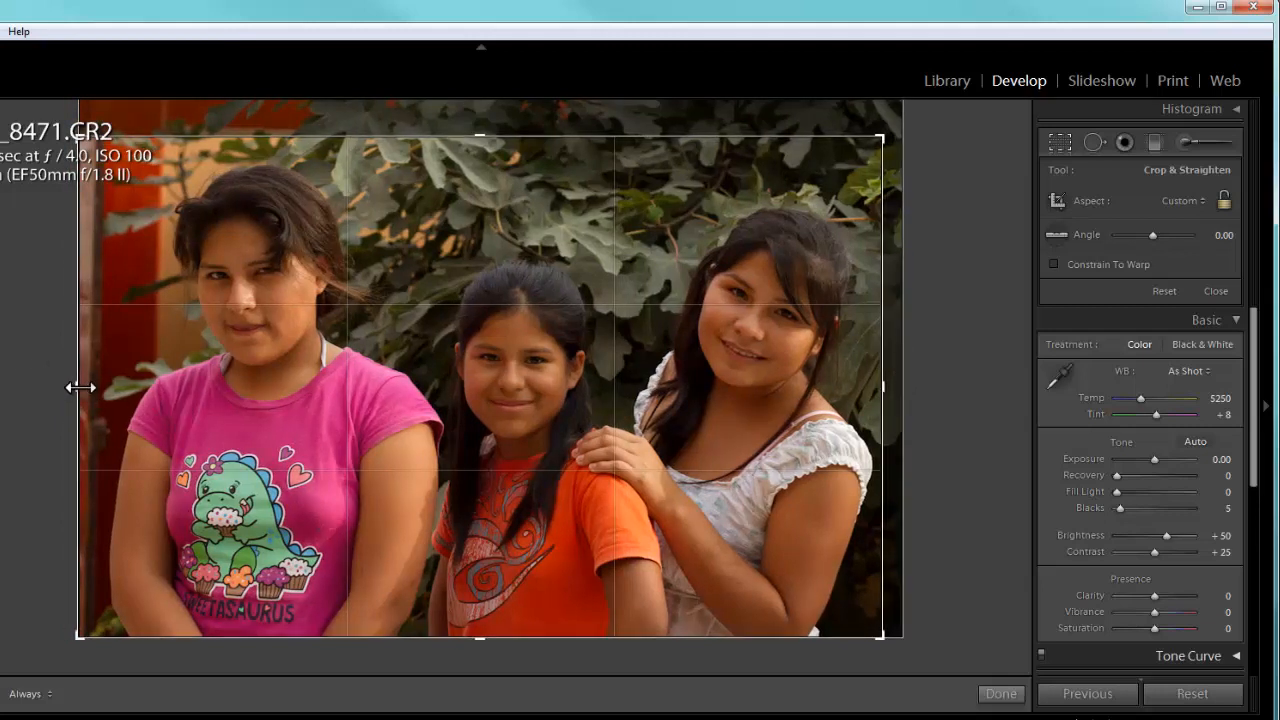
drag(80, 387, 91, 387)
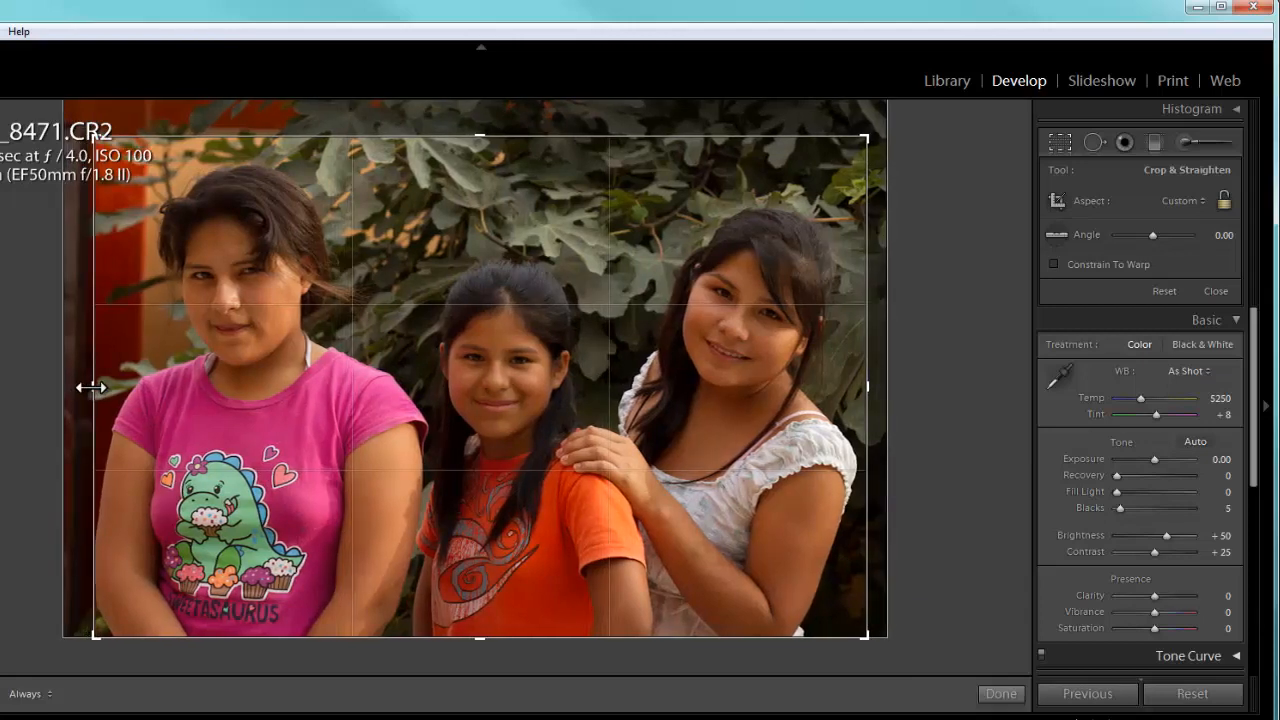
key(Return)
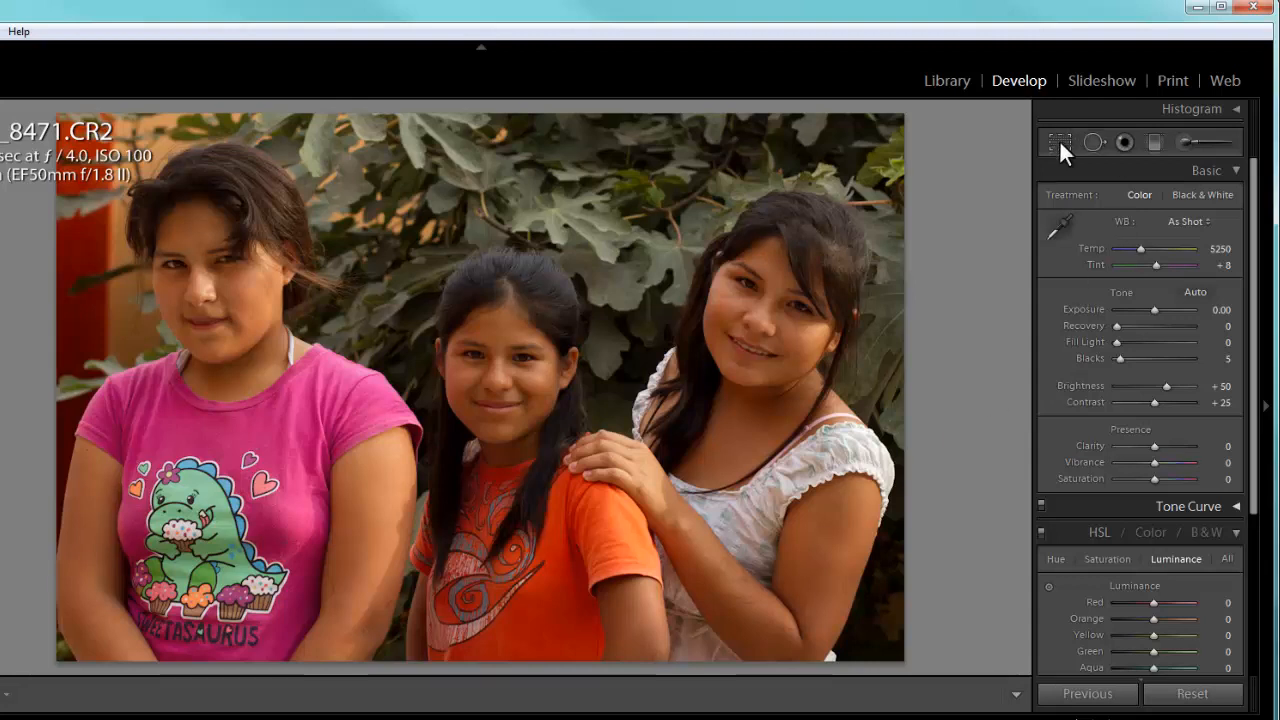
- Adjust photo 8591, the smiling girl making a peace sign, to exposure -1.33, blacks 25 and contrast +21
key(Right)
key(Right)
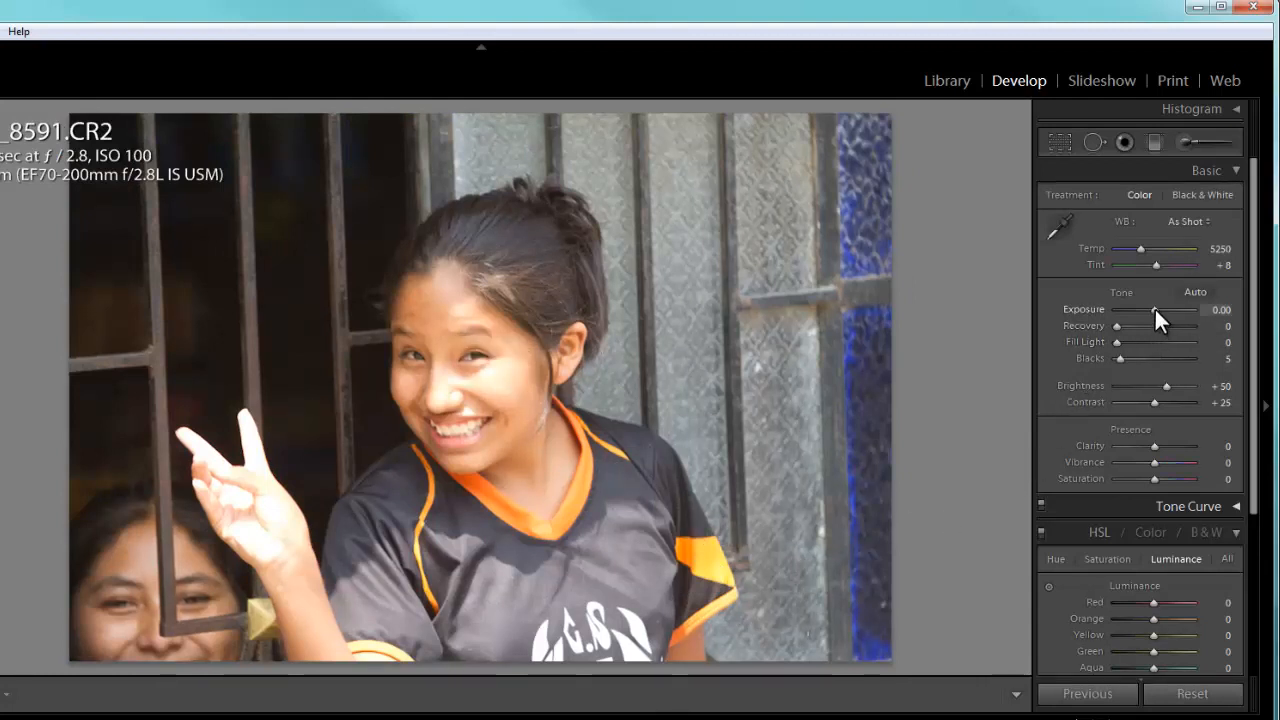
drag(1155, 312, 1143, 311)
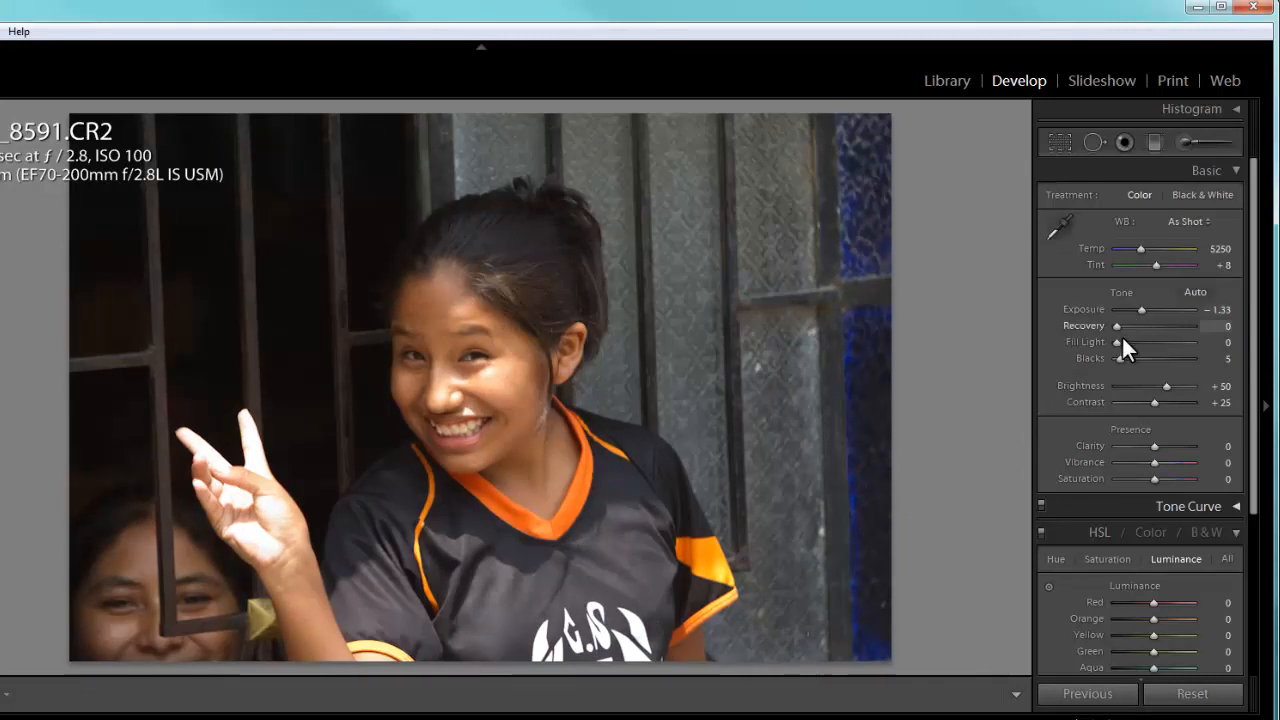
drag(1118, 354, 1133, 351)
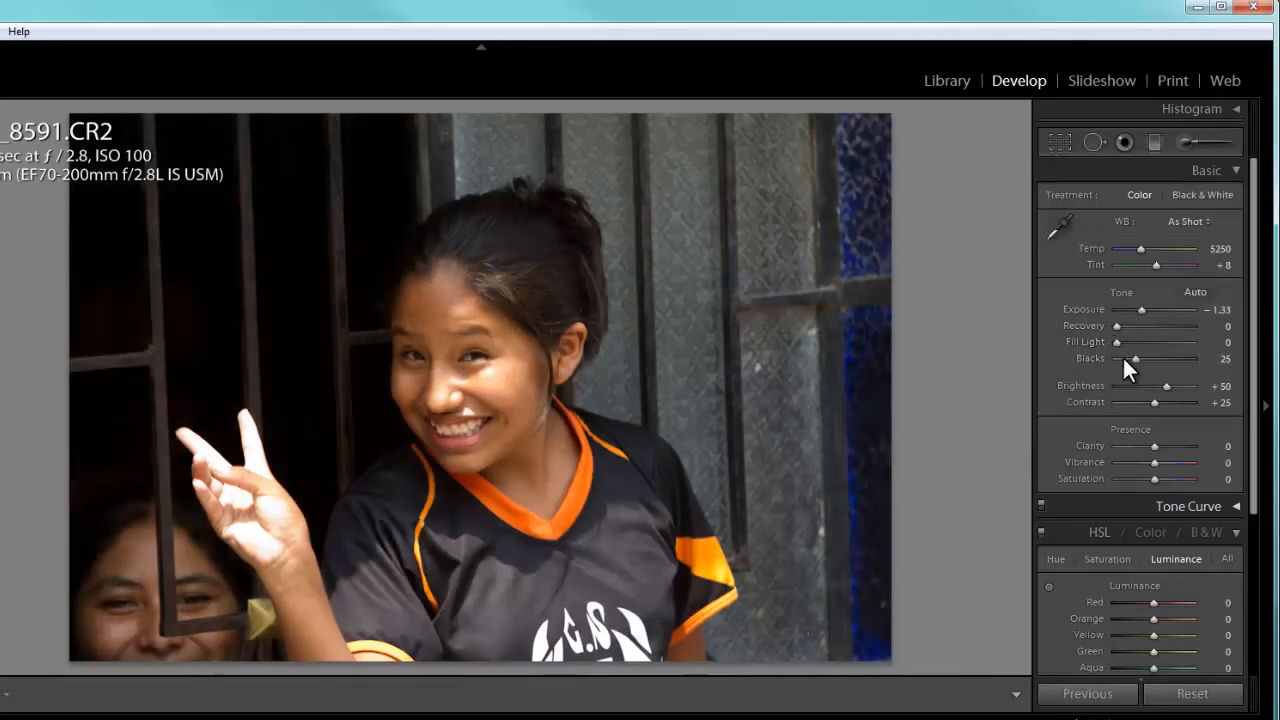
mouse_move(1155, 402)
mouse_down()
mouse_move(1142, 404)
mouse_move(1153, 397)
mouse_up()
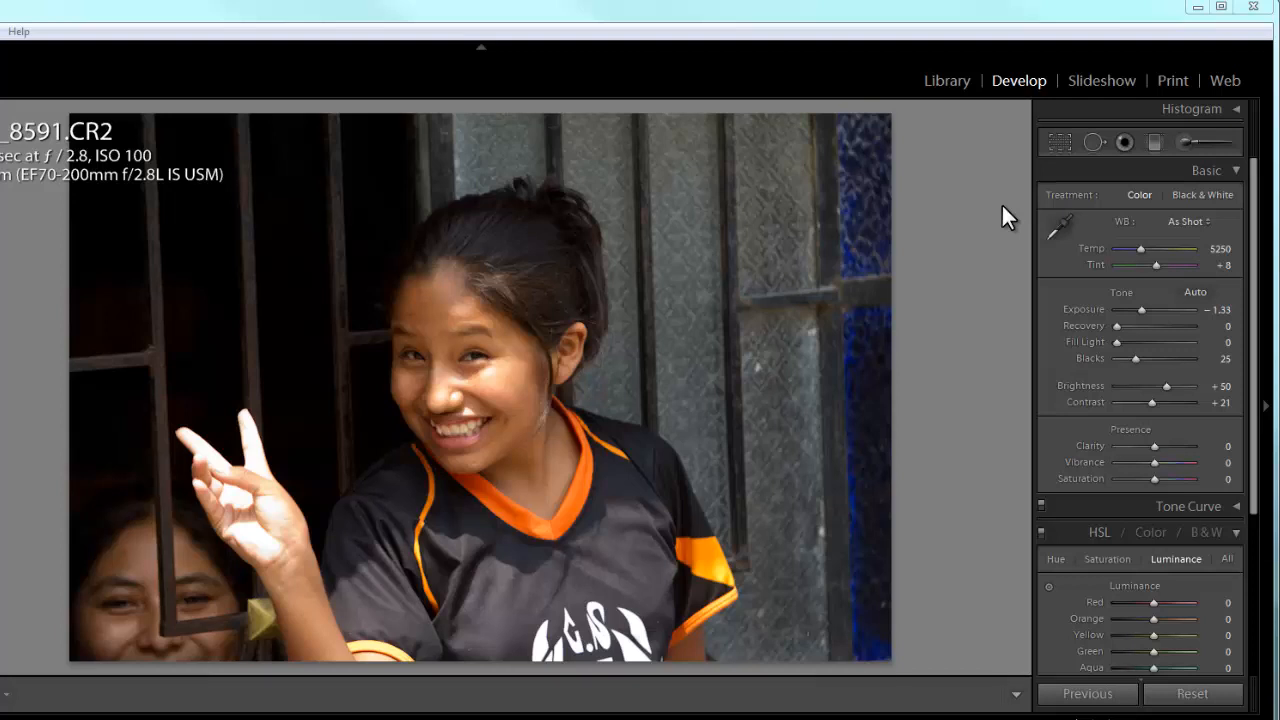
- Crop the peace-sign photo more tightly by trimming its upper edge and both sides
click(1060, 142)
drag(480, 117, 478, 152)
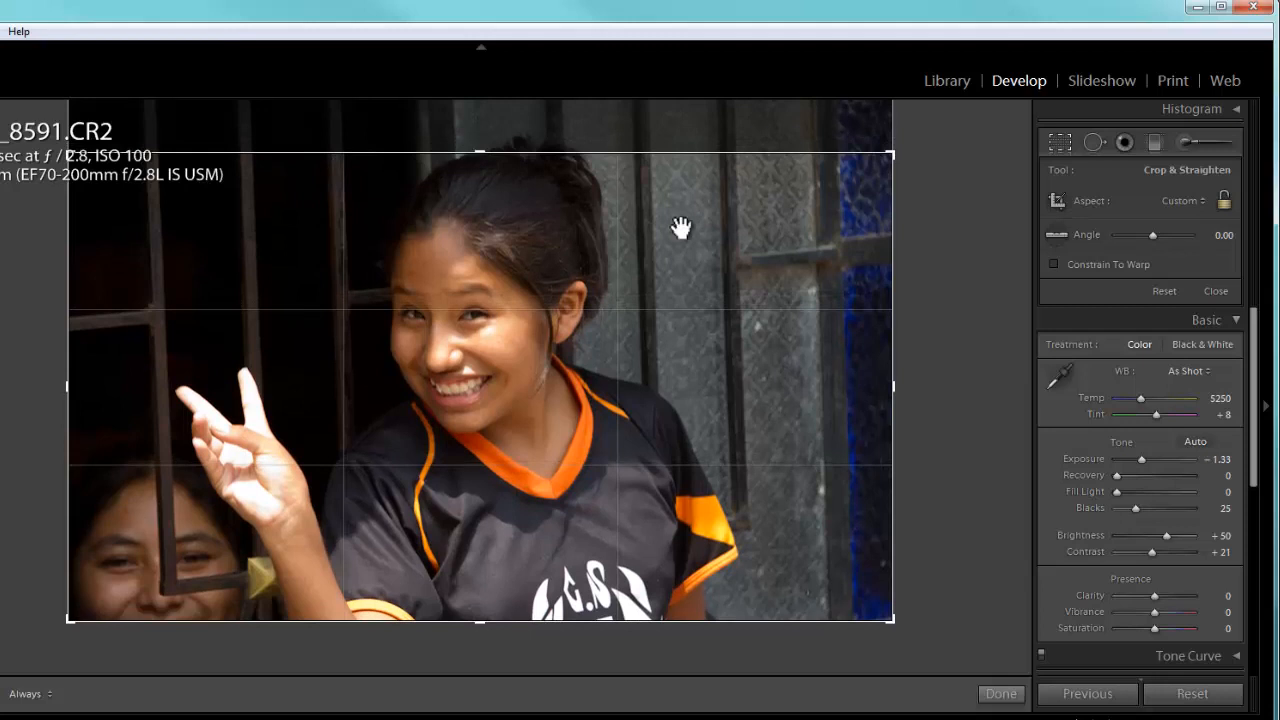
drag(894, 384, 871, 388)
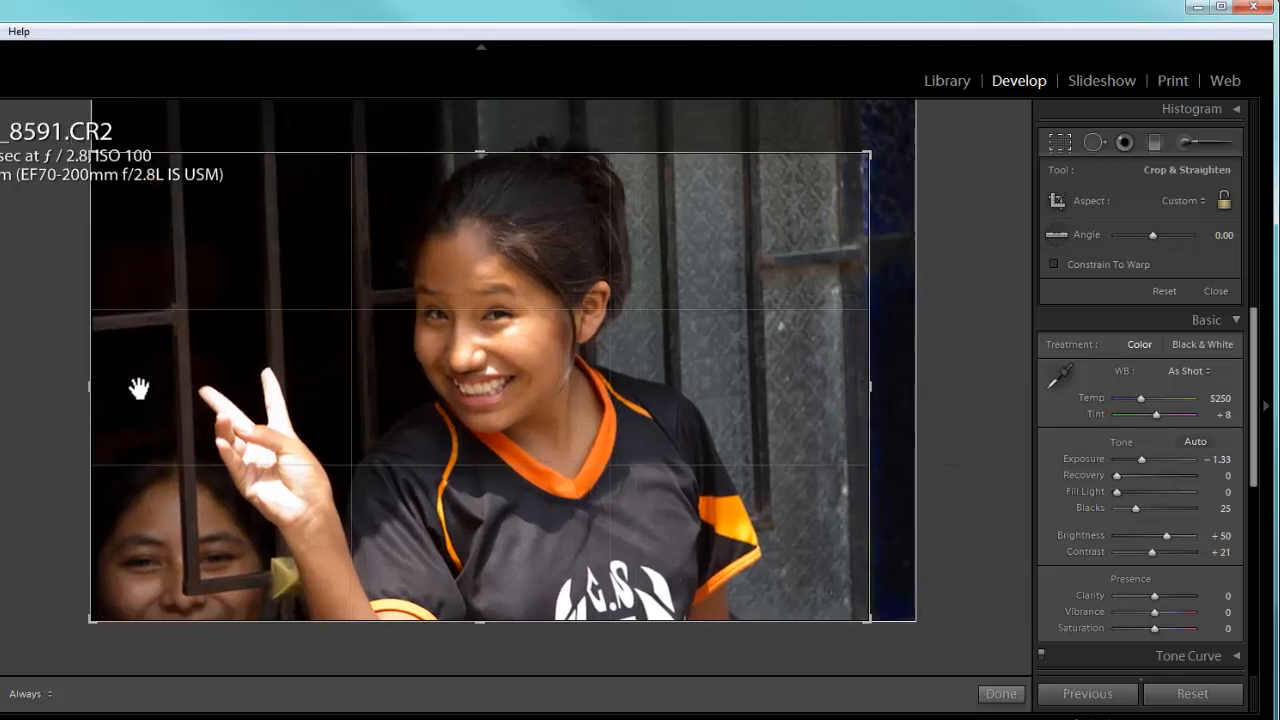
drag(93, 389, 107, 390)
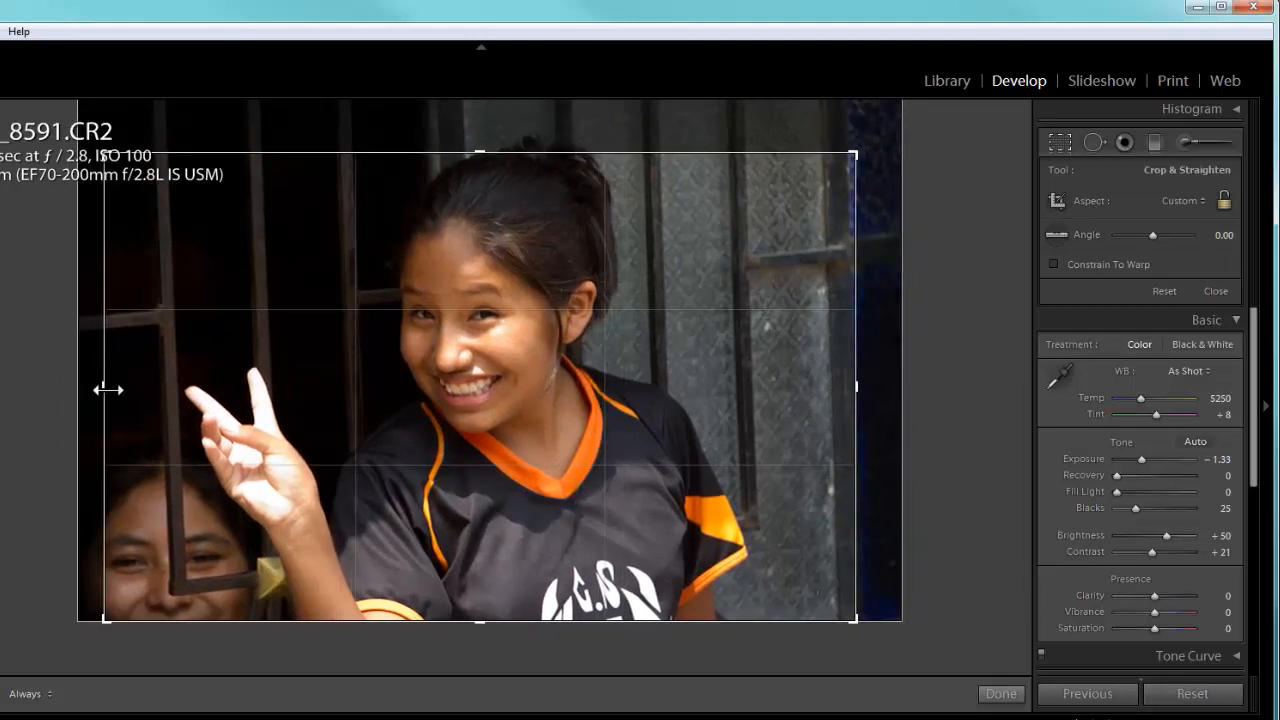
key(Return)
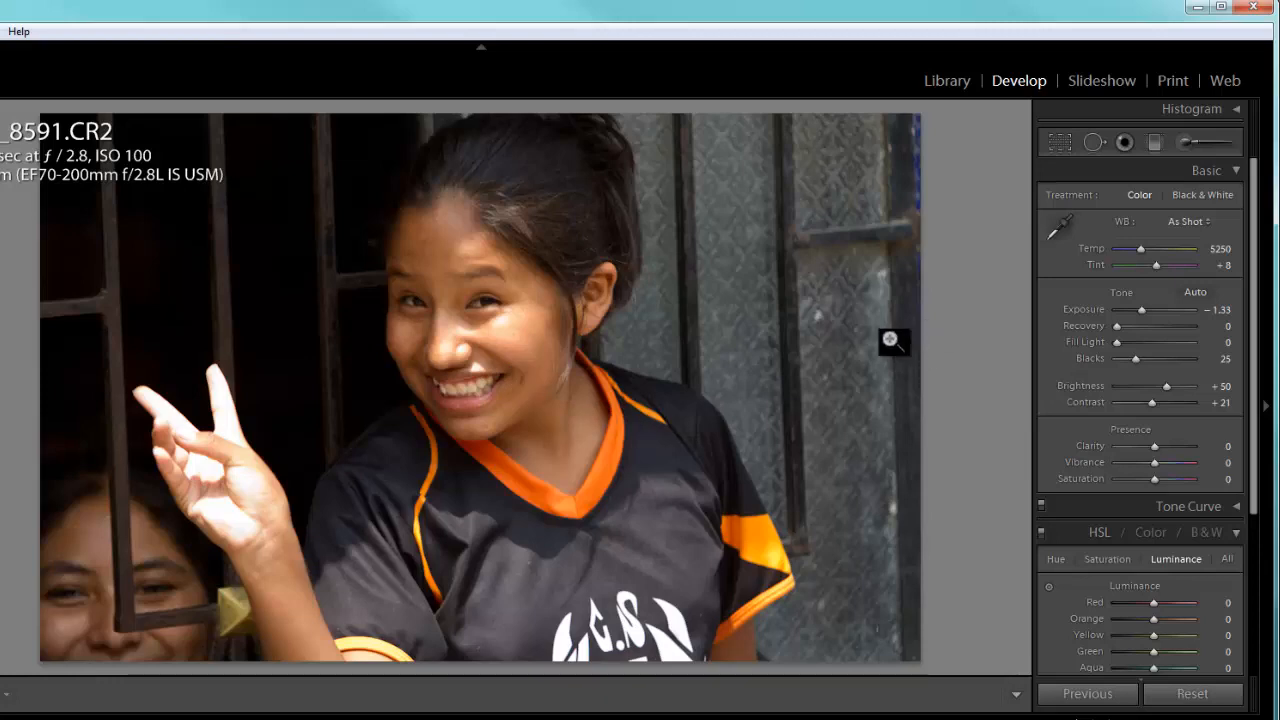
- Crop photo 8614, the man holding the camcorder, trimming its upper edge and the side his raised elbow points to
key(Right)
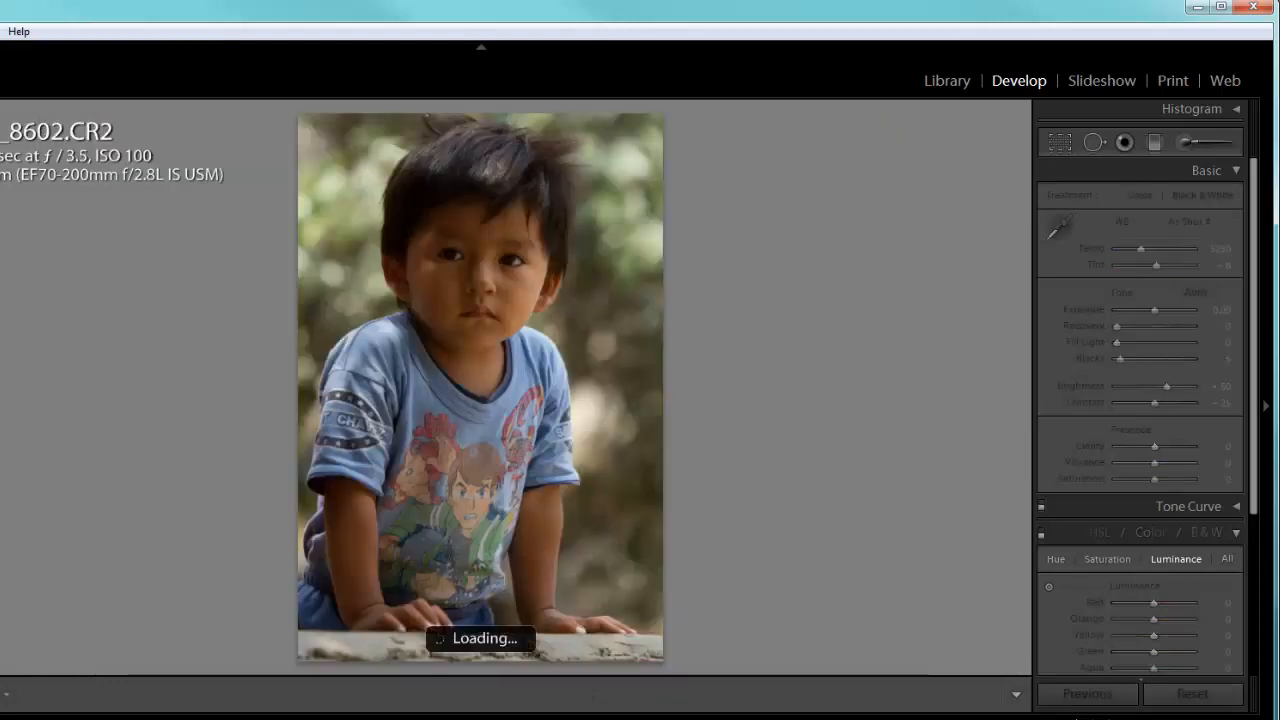
key(Right)
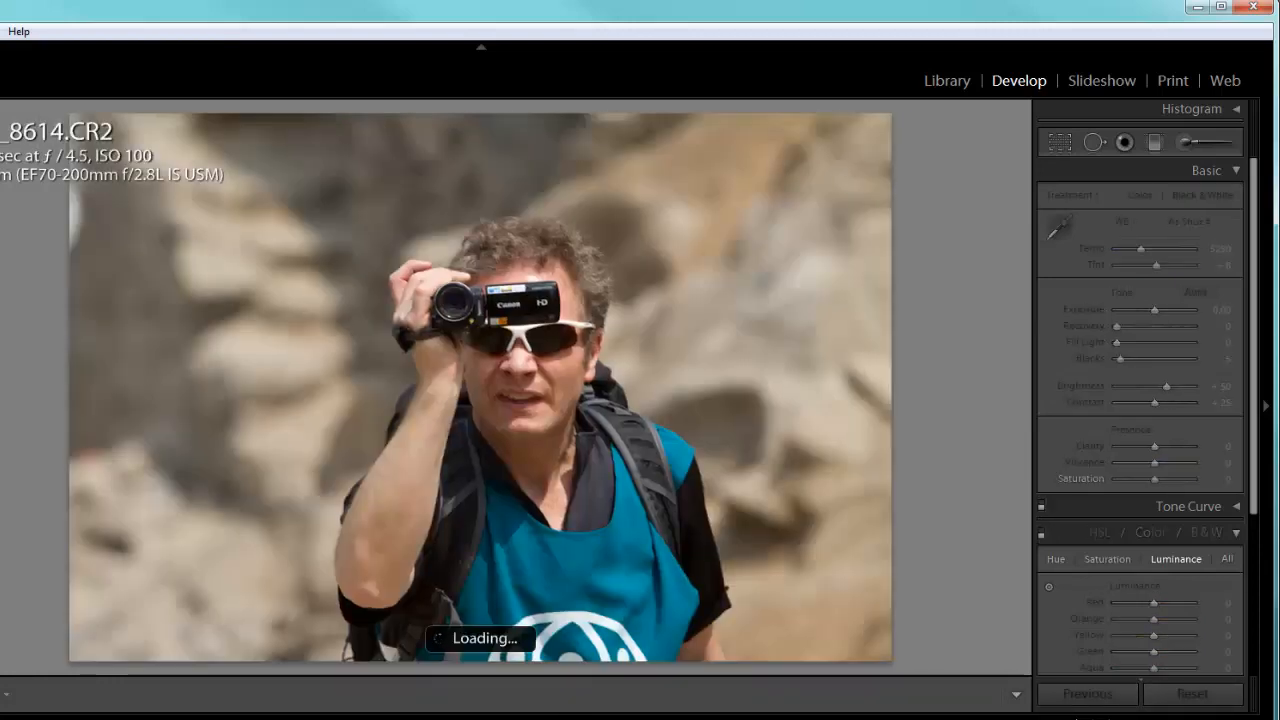
click(1058, 142)
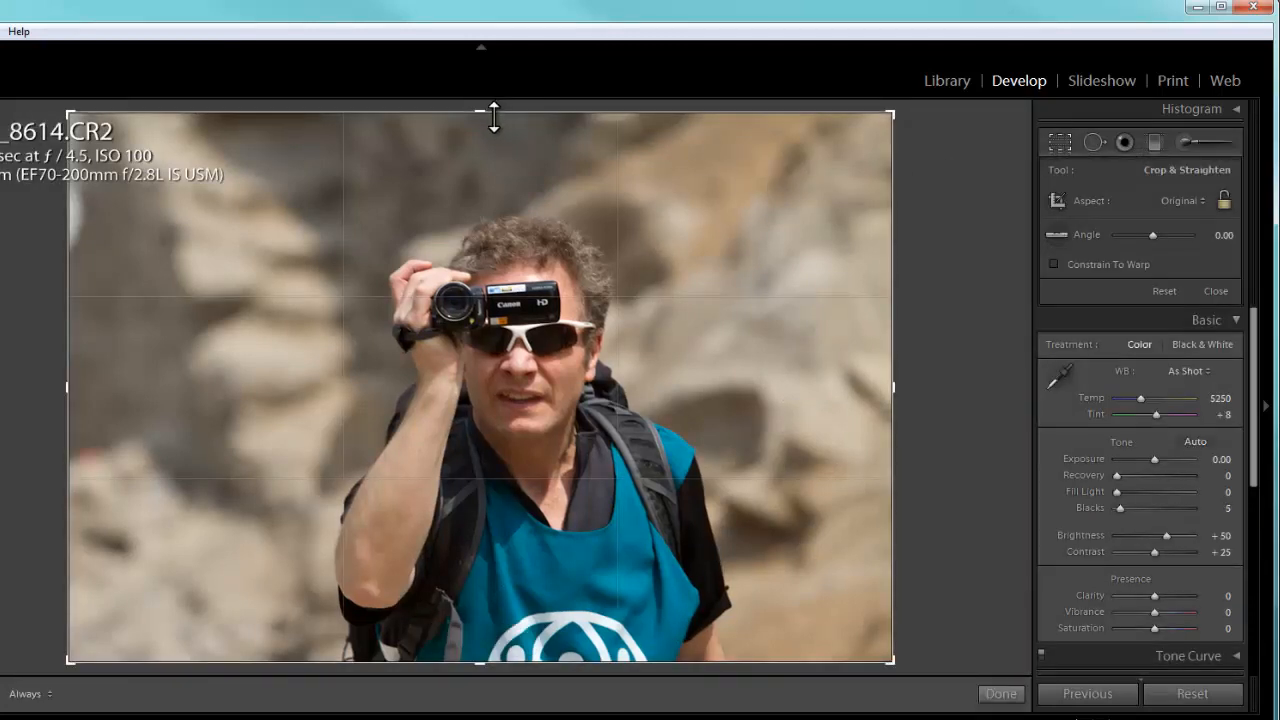
drag(484, 113, 483, 138)
drag(60, 258, 98, 386)
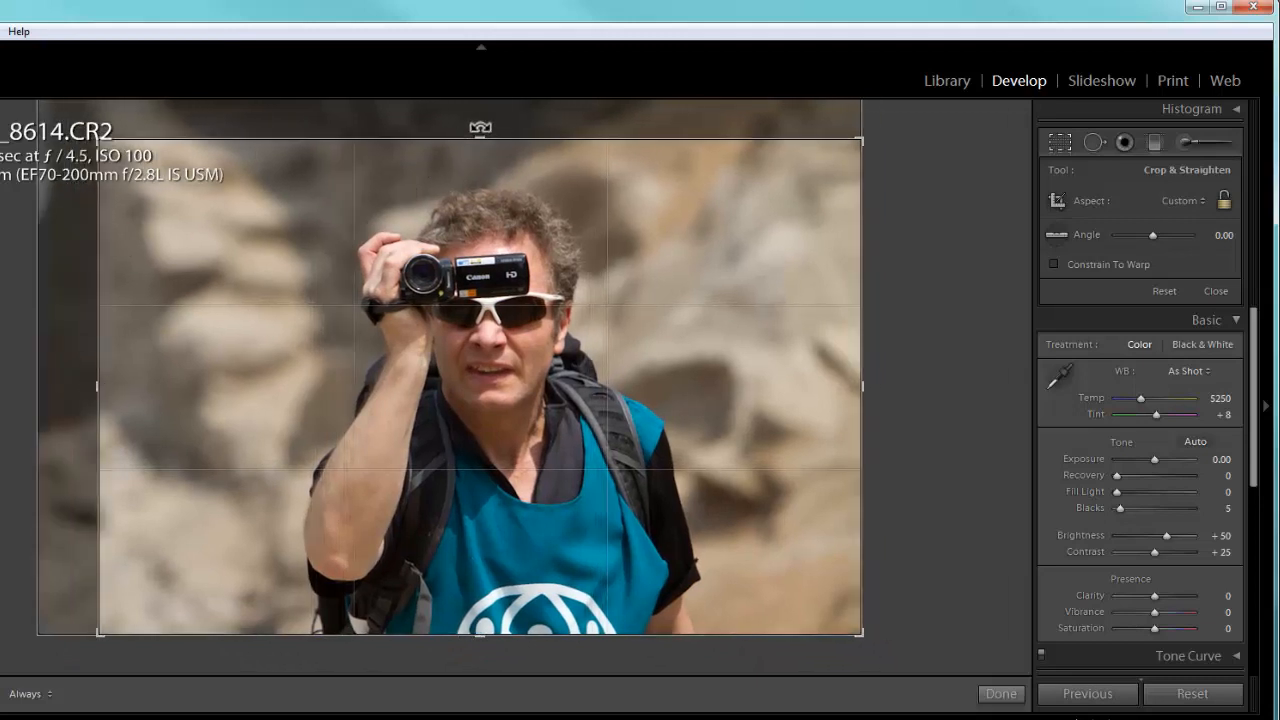
drag(483, 140, 485, 152)
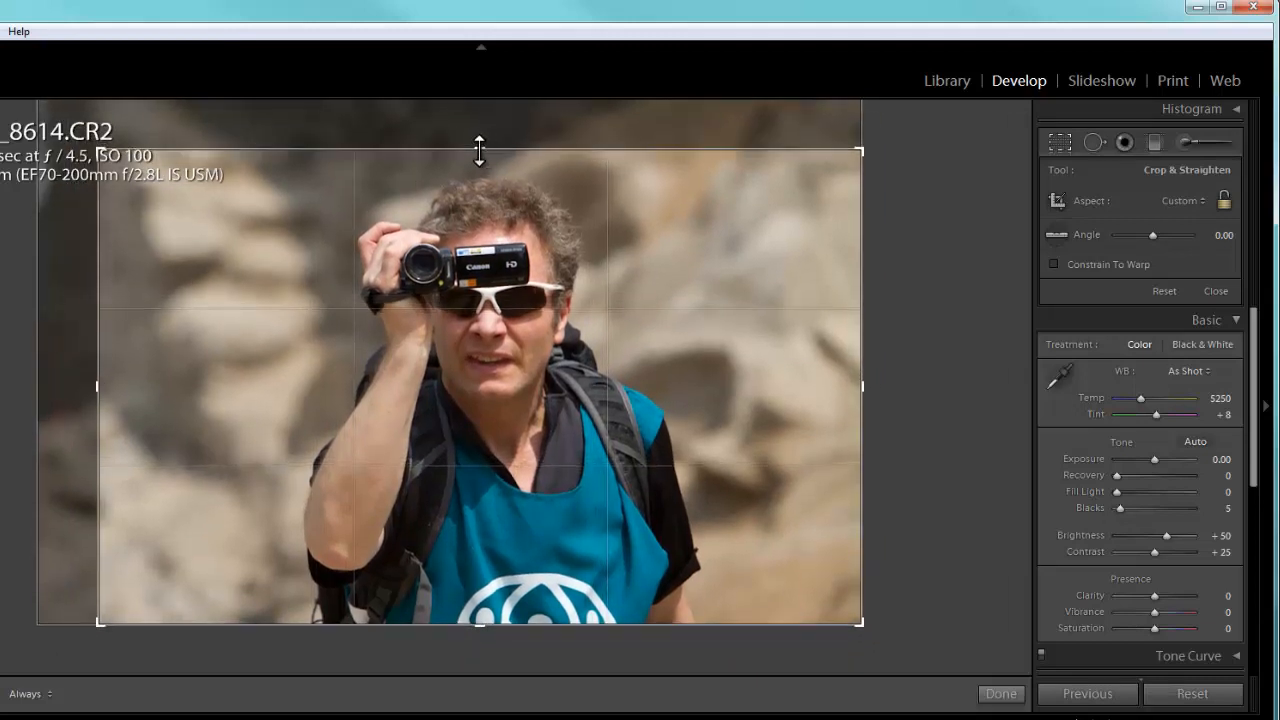
key(Return)
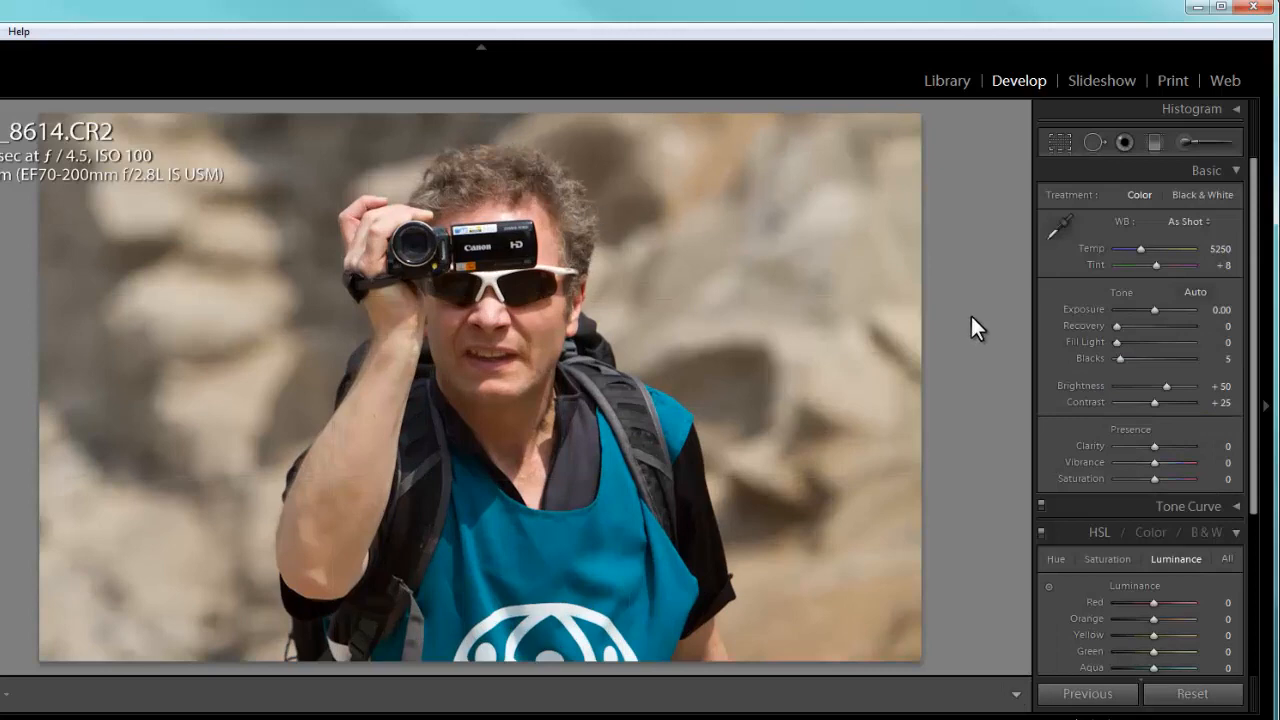
- Set the camcorder photo's exposure to -0.23, brightness to +40 and contrast to +33, and raise its vibrance slightly
drag(1152, 308, 1148, 311)
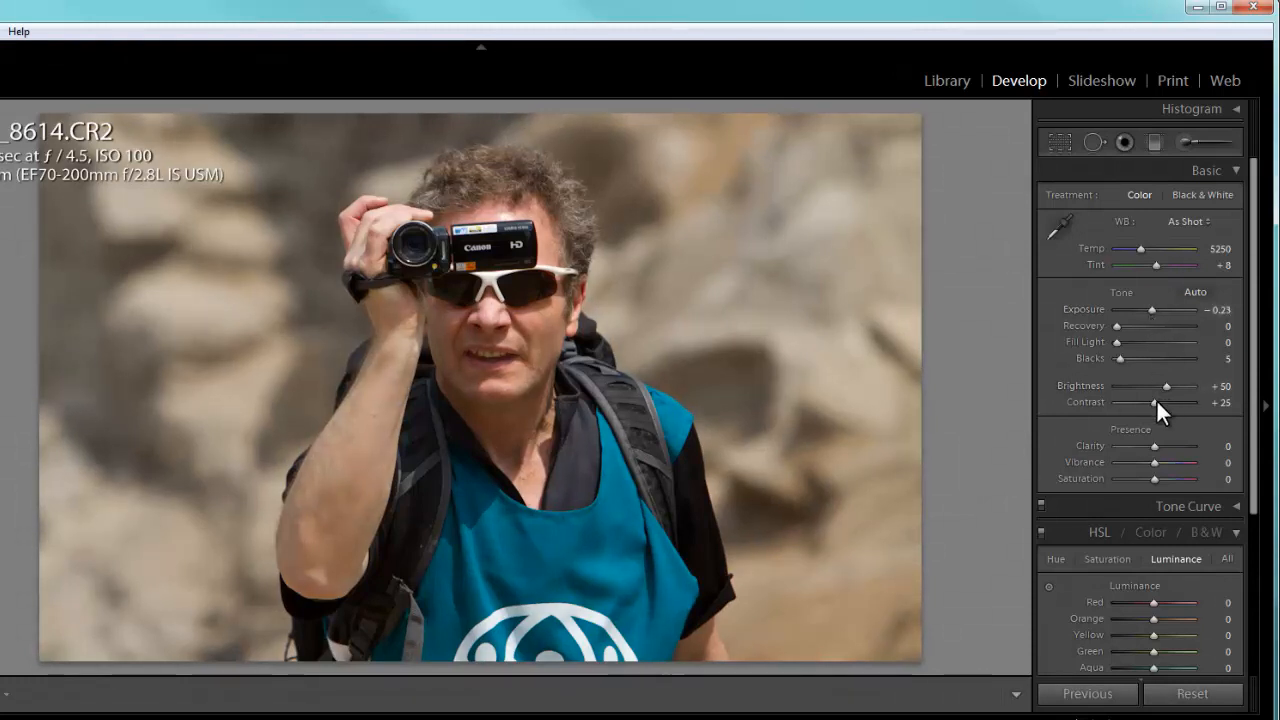
drag(1155, 400, 1162, 383)
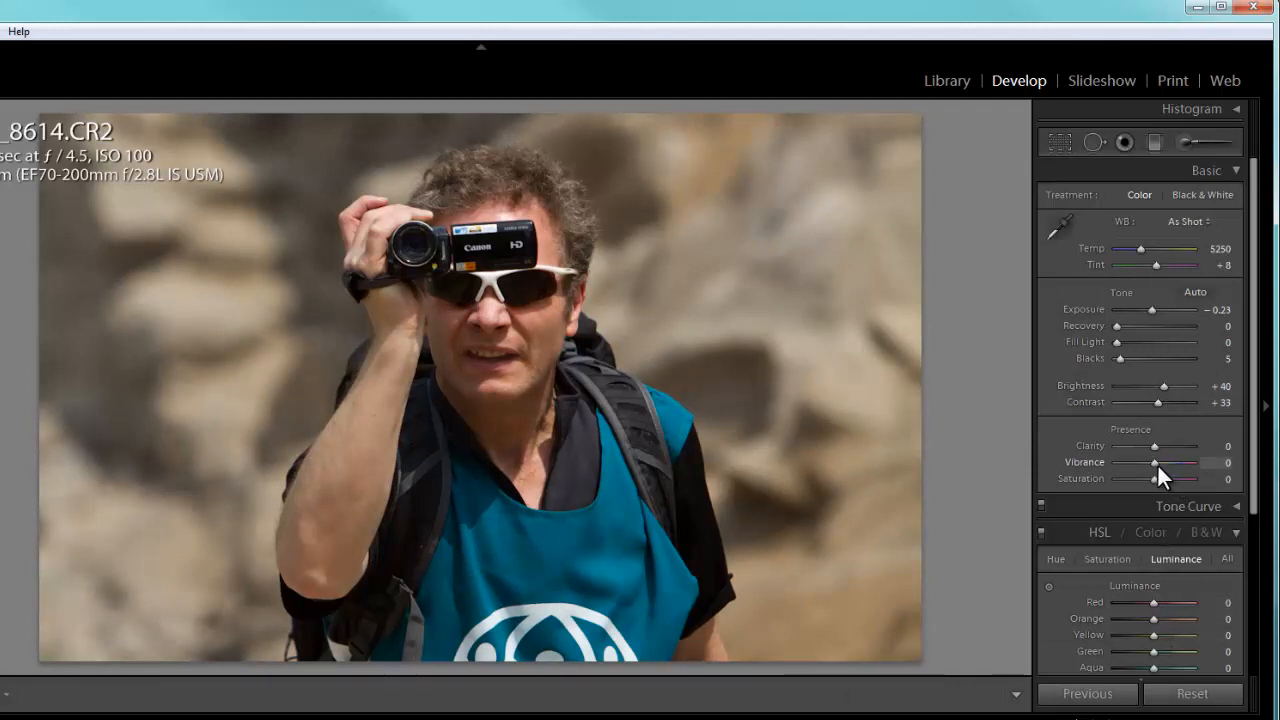
drag(1155, 463, 1160, 463)
- Brighten photo 8652, the boy and woman indoors, to an exposure of +0.60
key(Right)
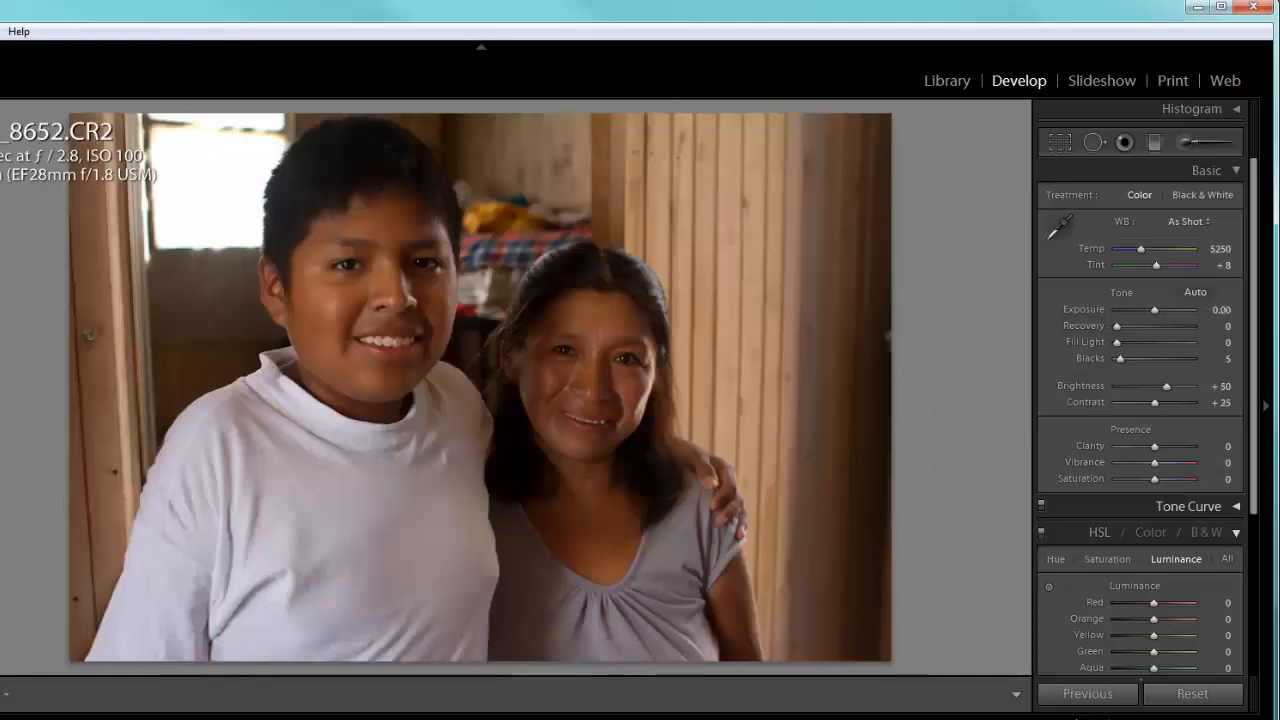
drag(1154, 307, 1158, 310)
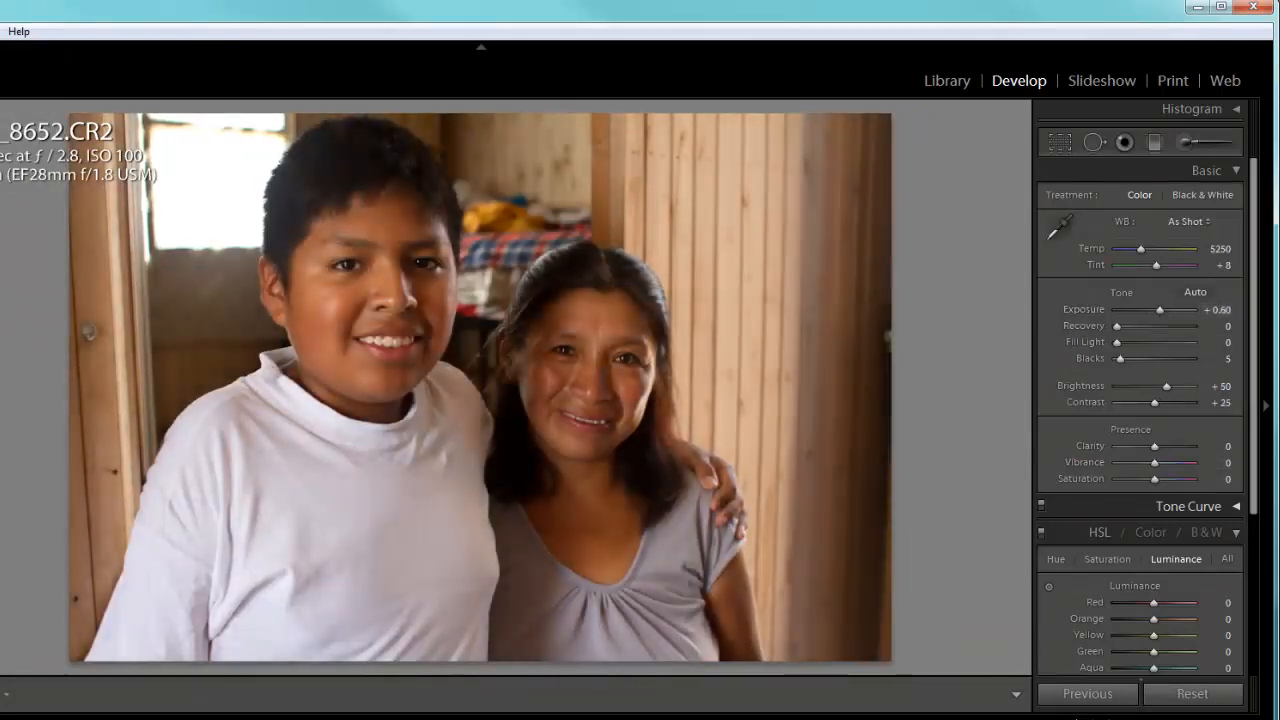
- Adjust photo 8755, the woman holding the white cord, to exposure +0.87, contrast +41 and temperature 5218, with slightly more vibrance
key(Right)
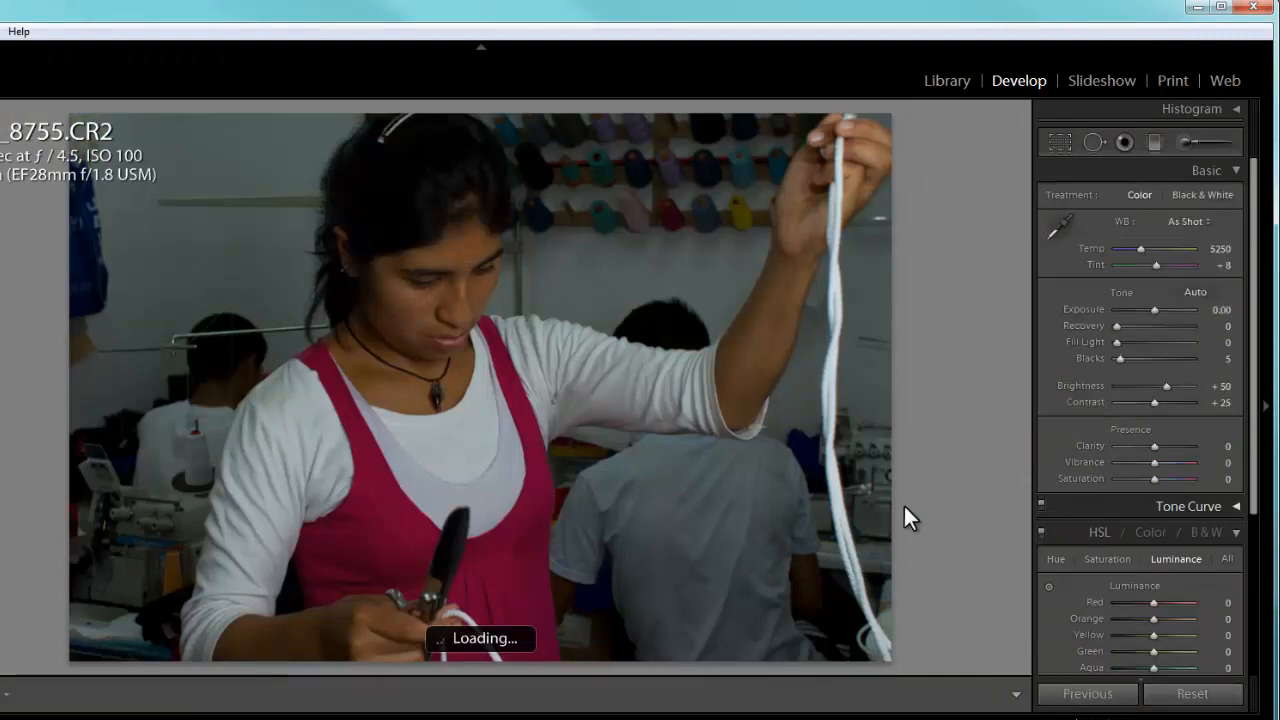
drag(1153, 305, 1159, 313)
drag(1155, 400, 1160, 397)
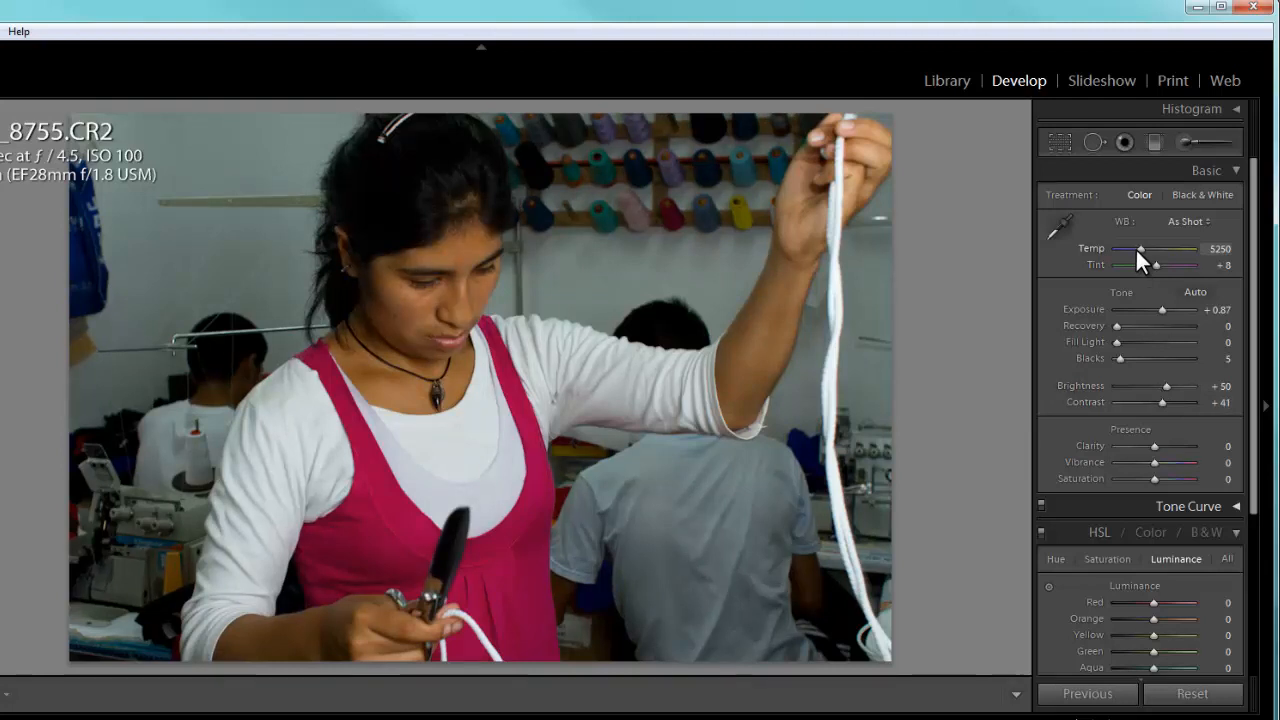
drag(1138, 247, 1138, 249)
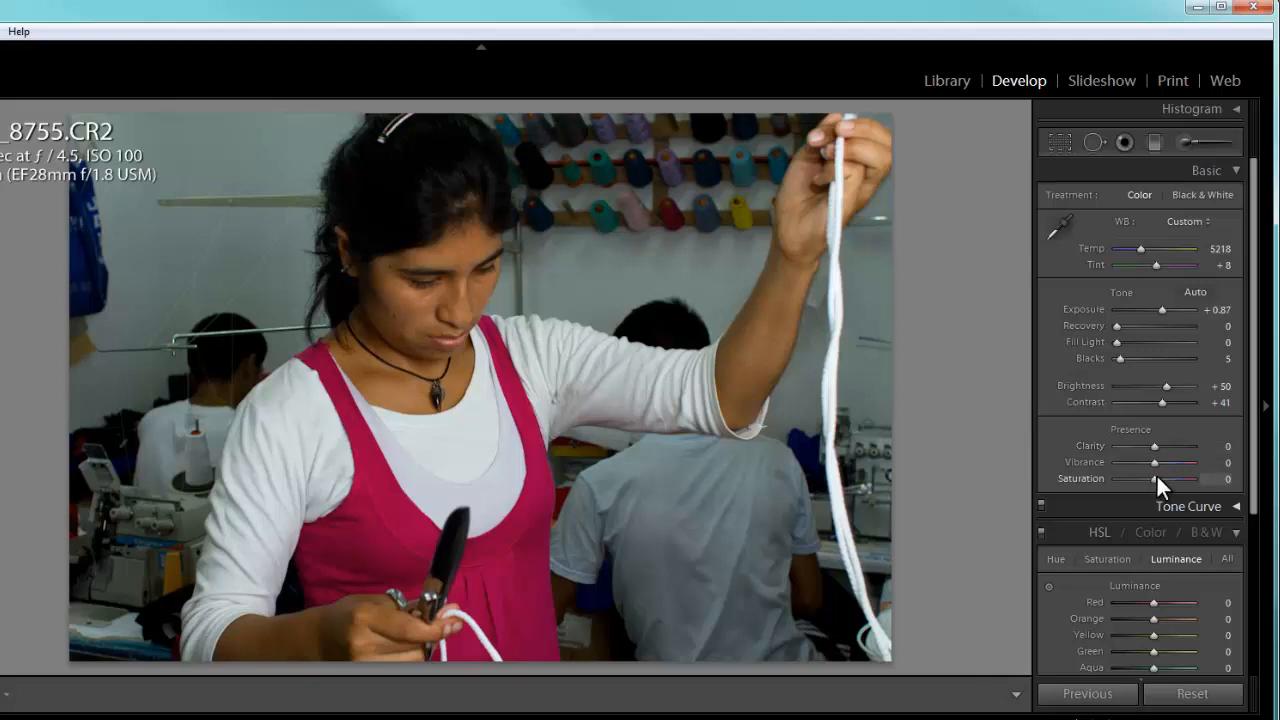
drag(1155, 460, 1159, 461)
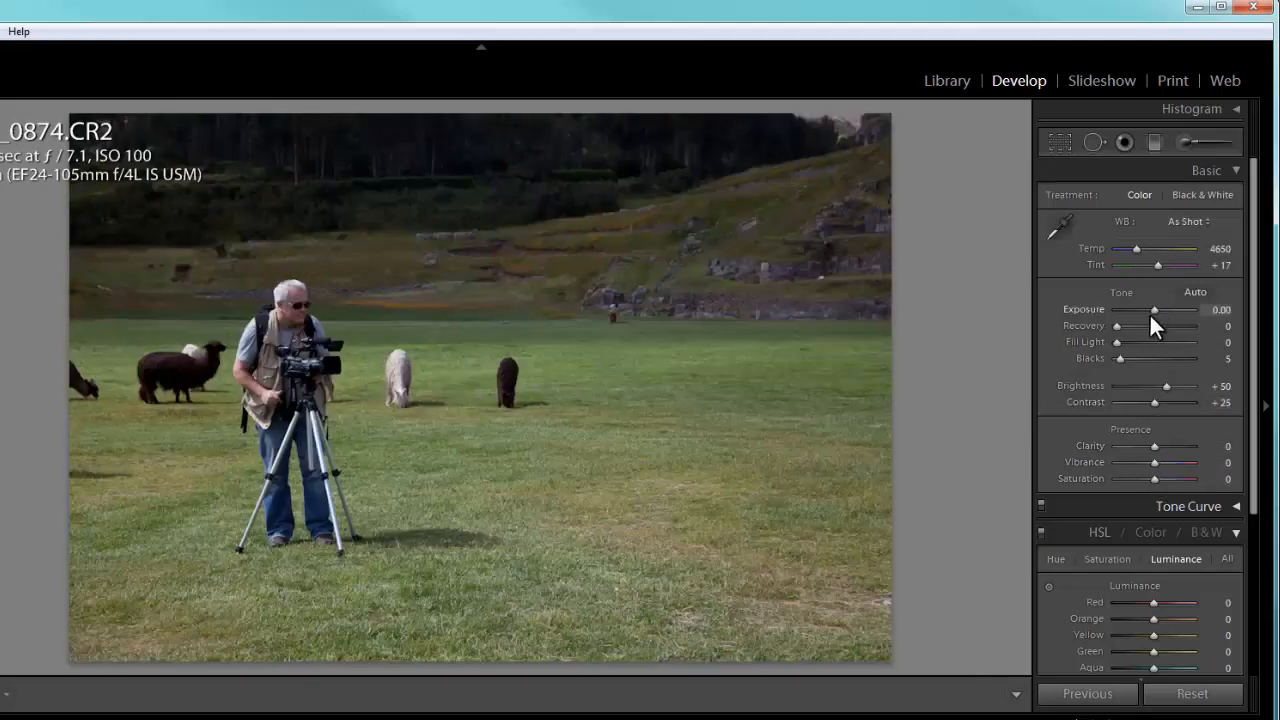
- Adjust photo 0874, the cameraman in the field, to exposure +0.23, contrast +43, vibrance +8 and saturation +13
drag(1157, 308, 1159, 309)
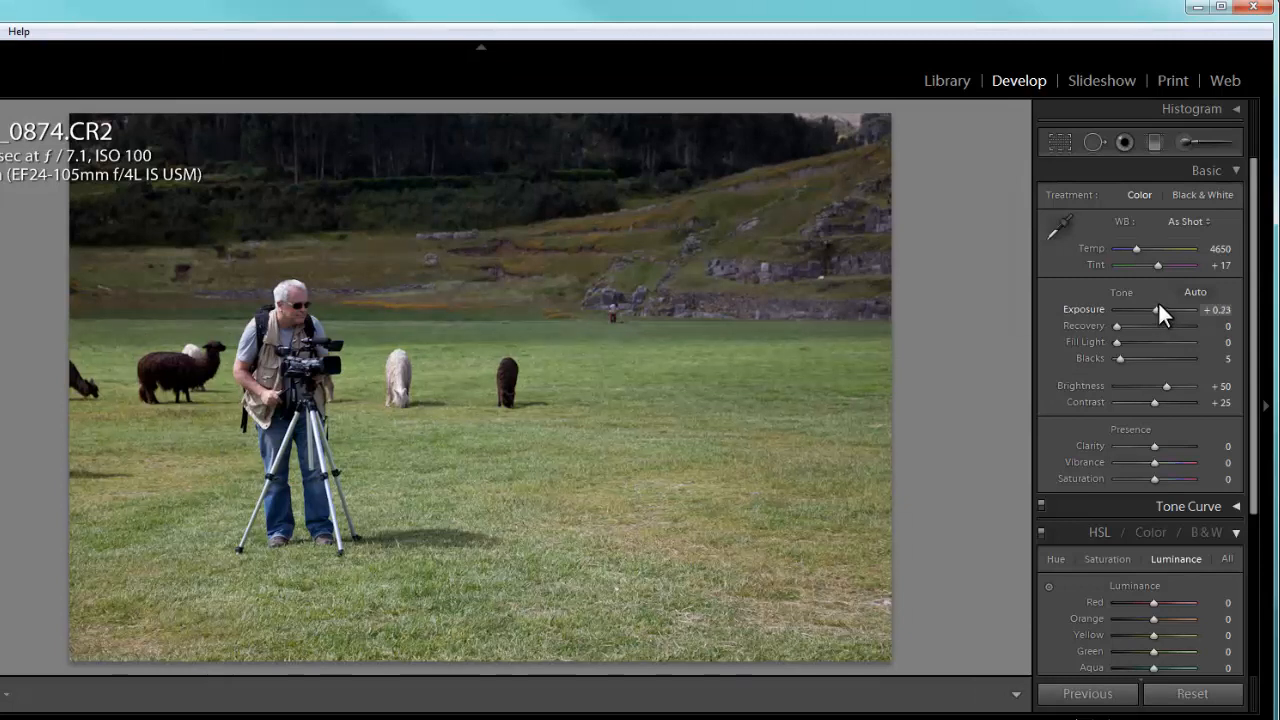
drag(1158, 305, 1155, 306)
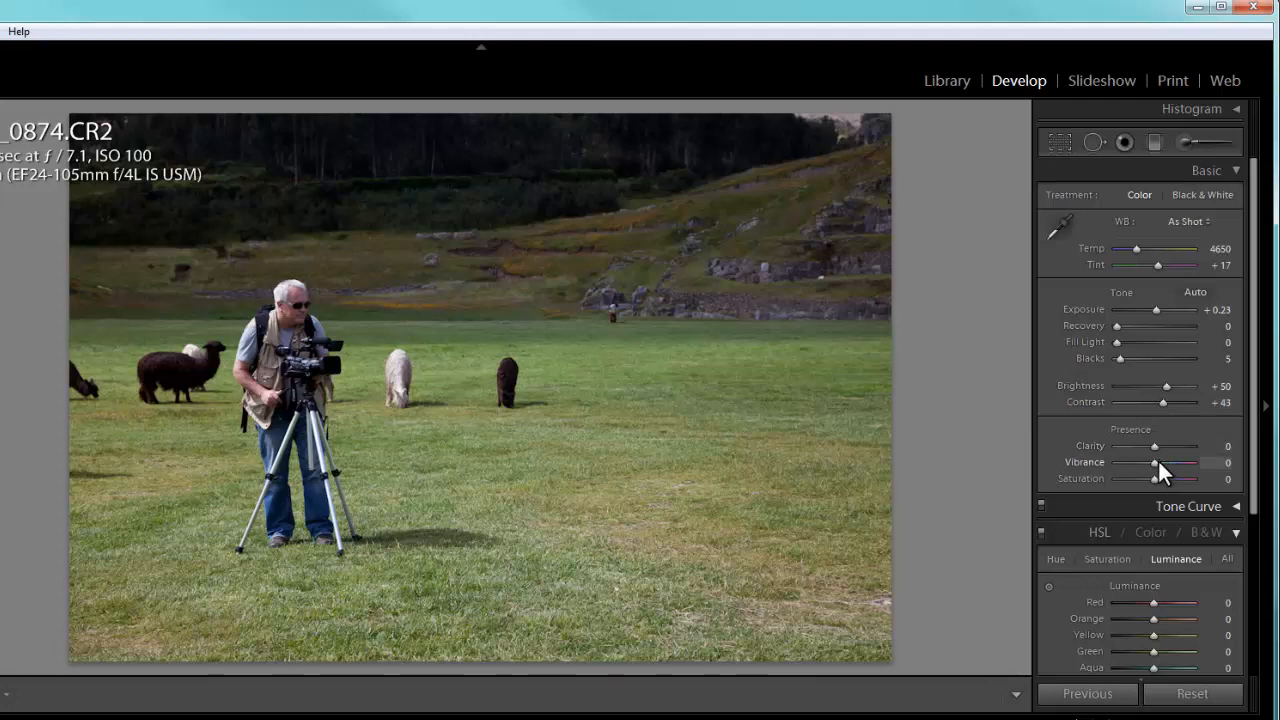
drag(1157, 461, 1155, 480)
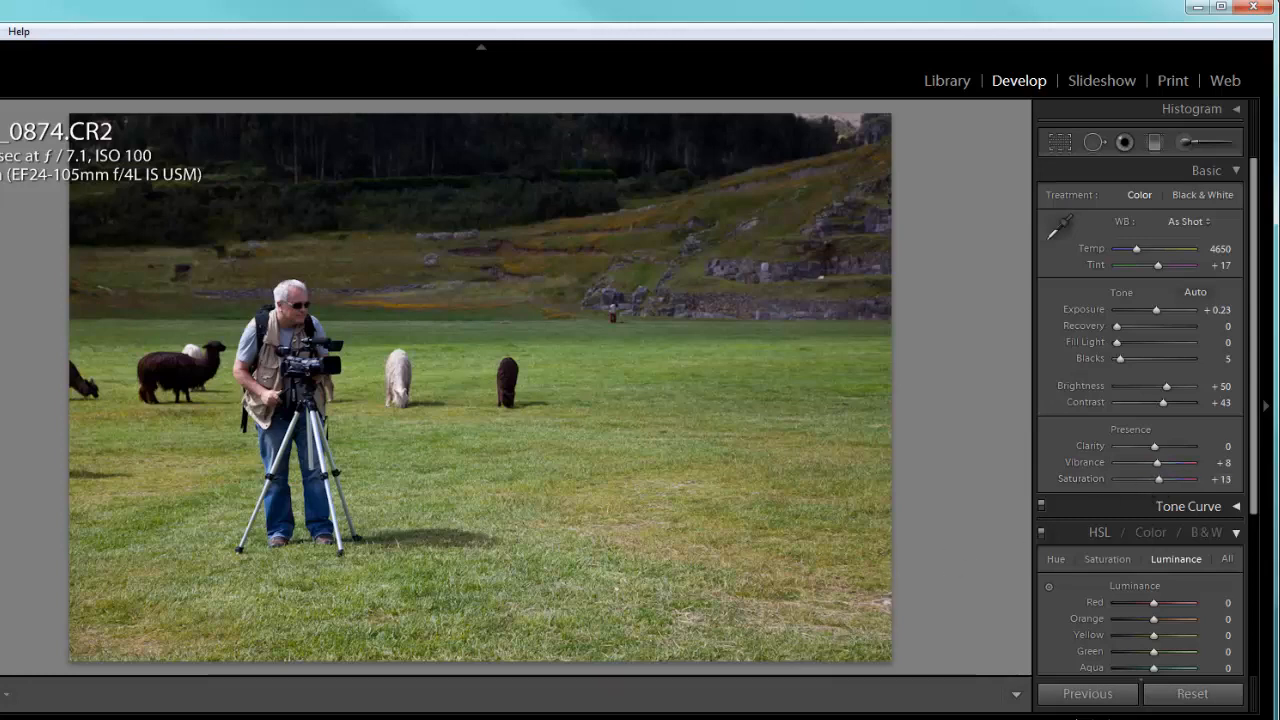
- Brighten photo 0875, the grazing alpacas under the blue sky, to an exposure of +0.60
click(755, 718)
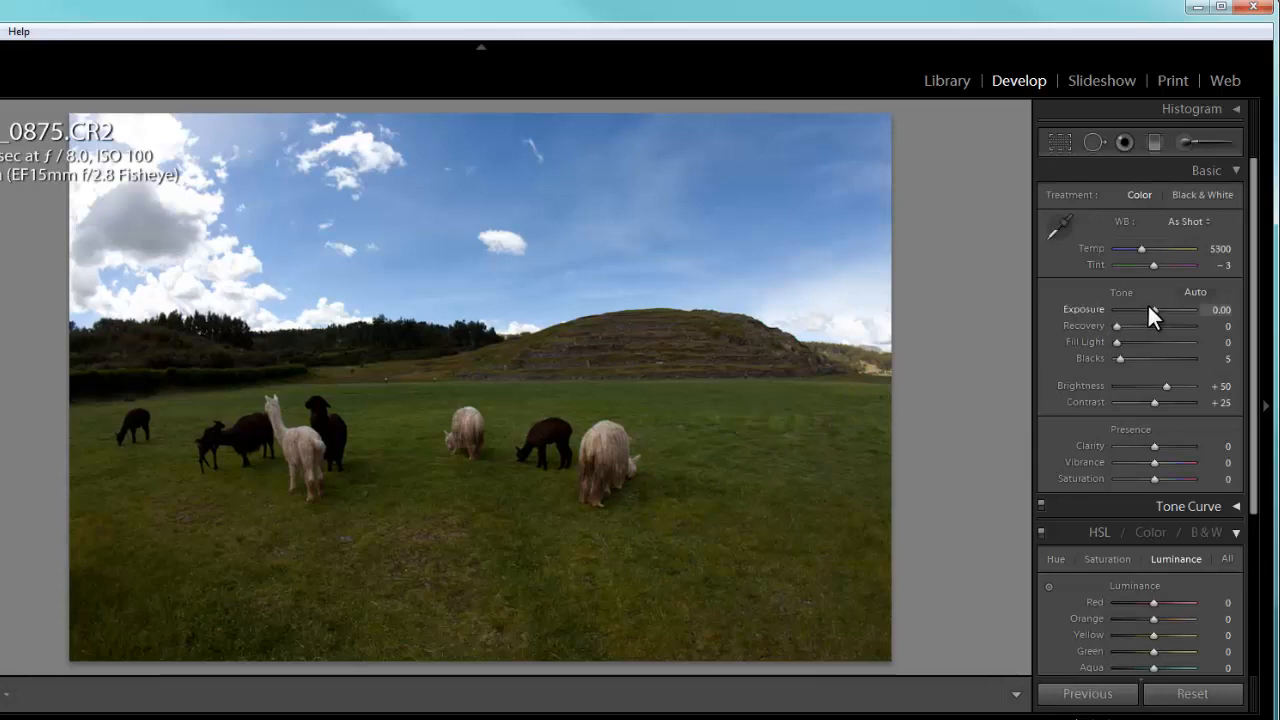
drag(1154, 309, 1158, 309)
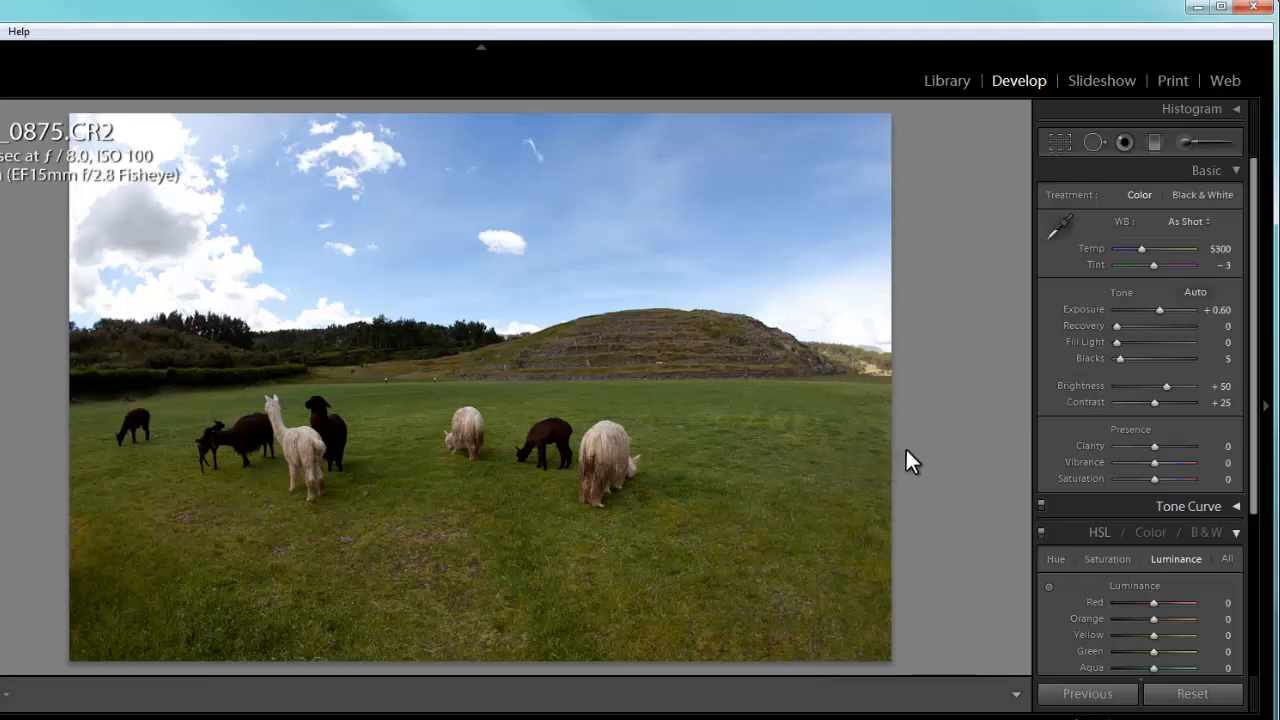
- Straighten photo 0875, the grazing alpacas, by rotating it about 1° clockwise with Crop & Straighten, and apply the crop
click(1058, 143)
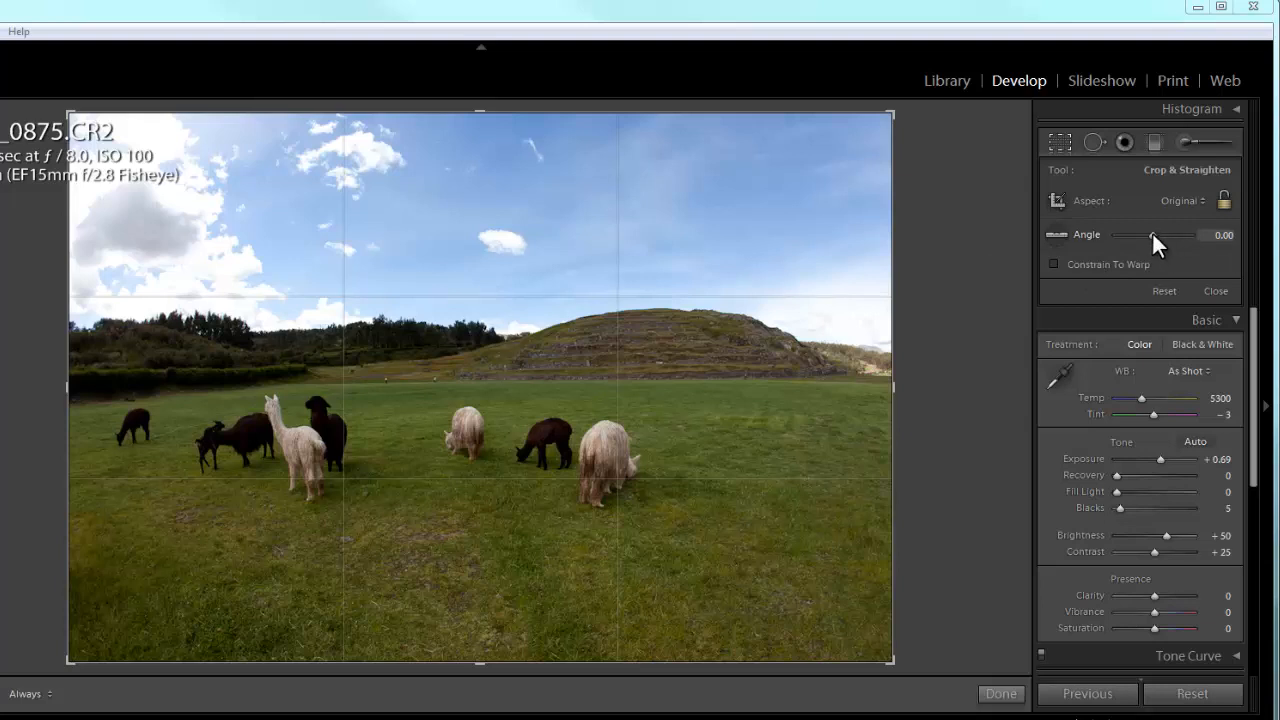
drag(1152, 231, 1152, 232)
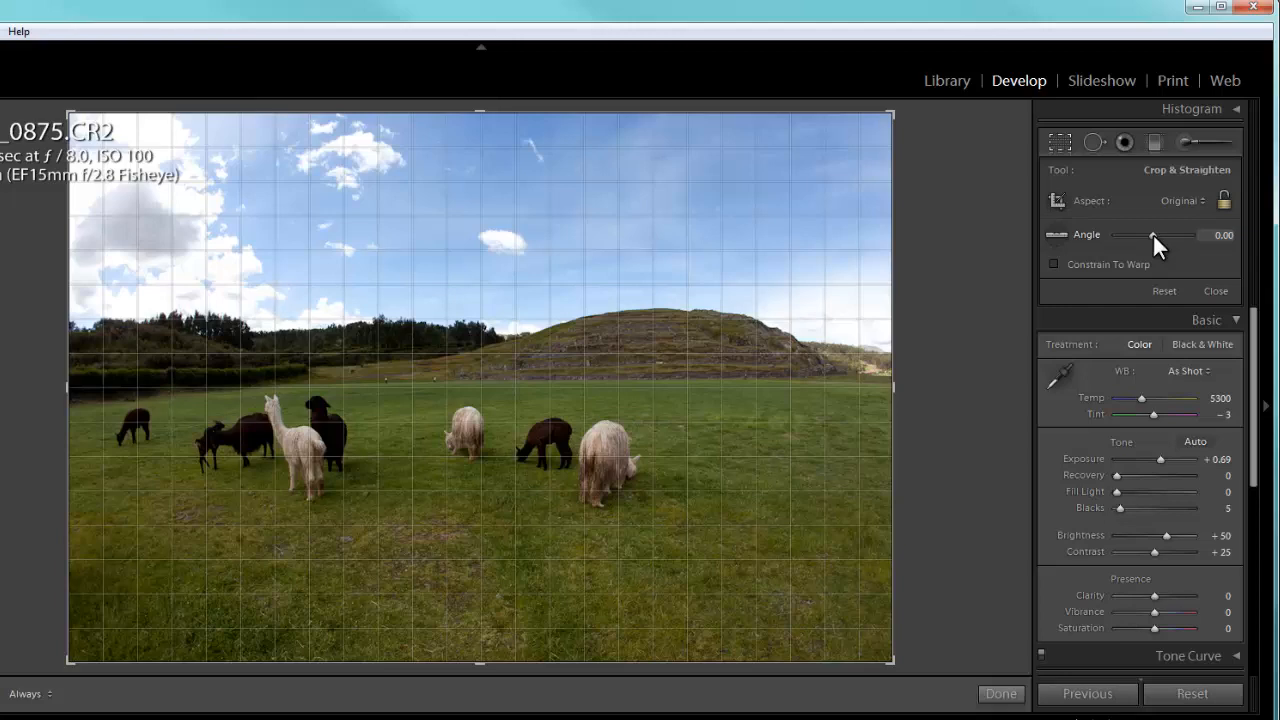
drag(1153, 233, 1153, 233)
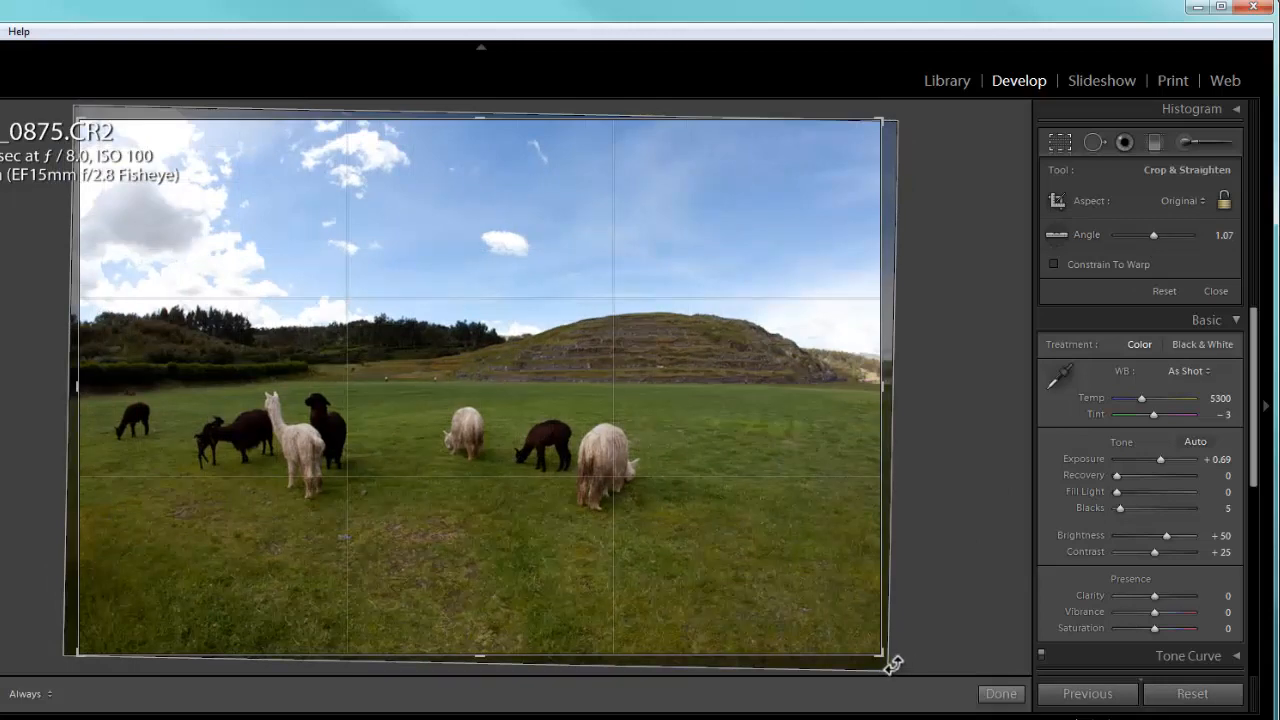
mouse_move(894, 662)
mouse_down()
mouse_move(909, 641)
mouse_move(905, 663)
mouse_up()
key(Return)
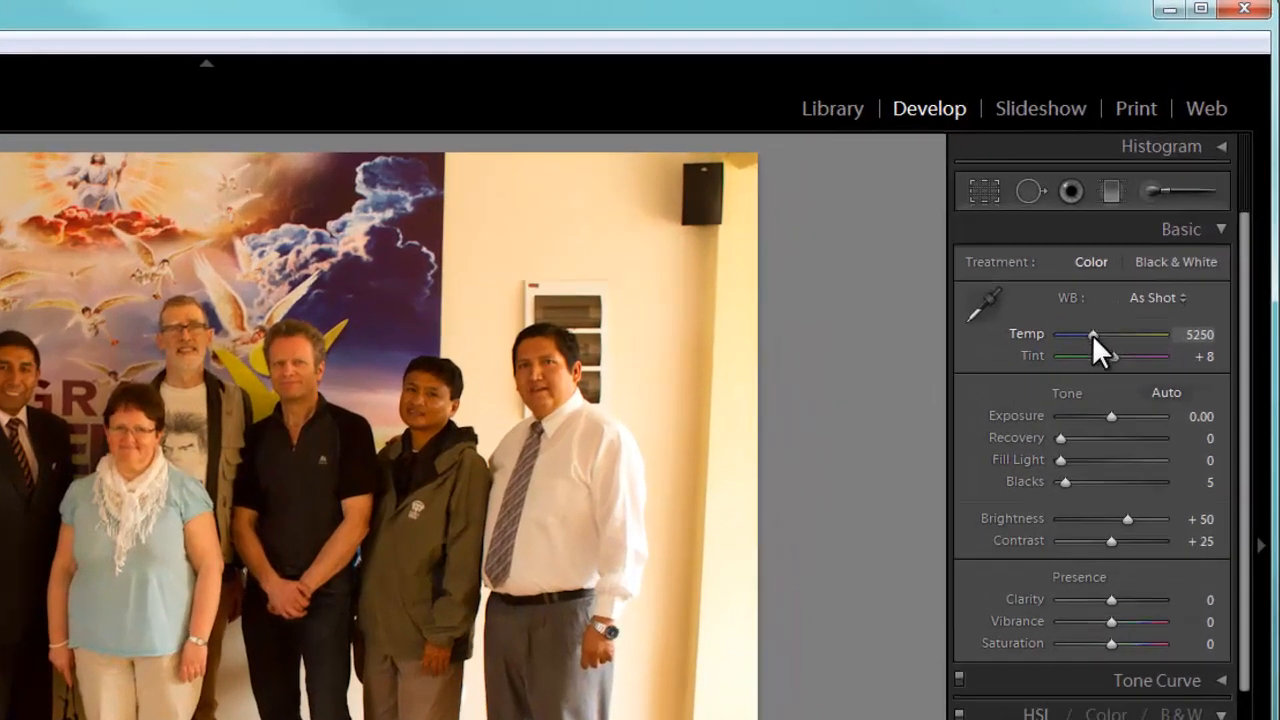
- Cool the group photo in front of the angel mural to temperature 3954, with vibrance +17 and slightly more contrast
drag(1092, 334, 1079, 332)
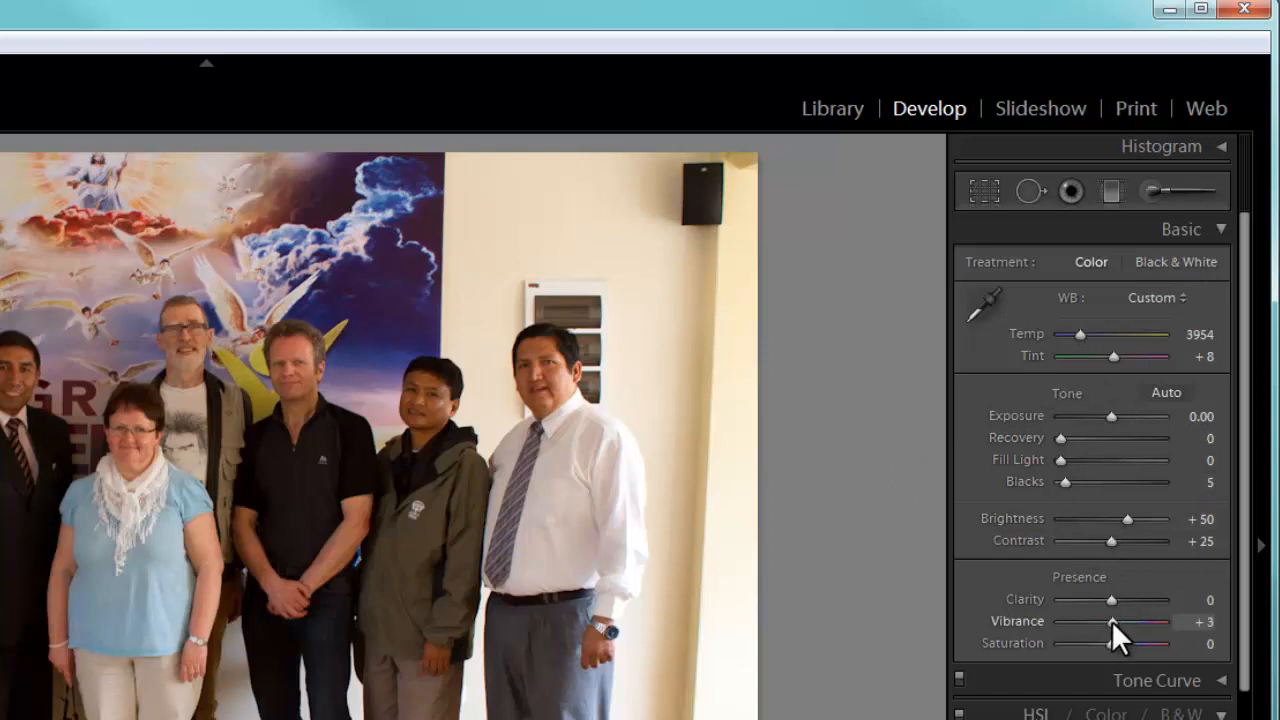
drag(1111, 620, 1118, 622)
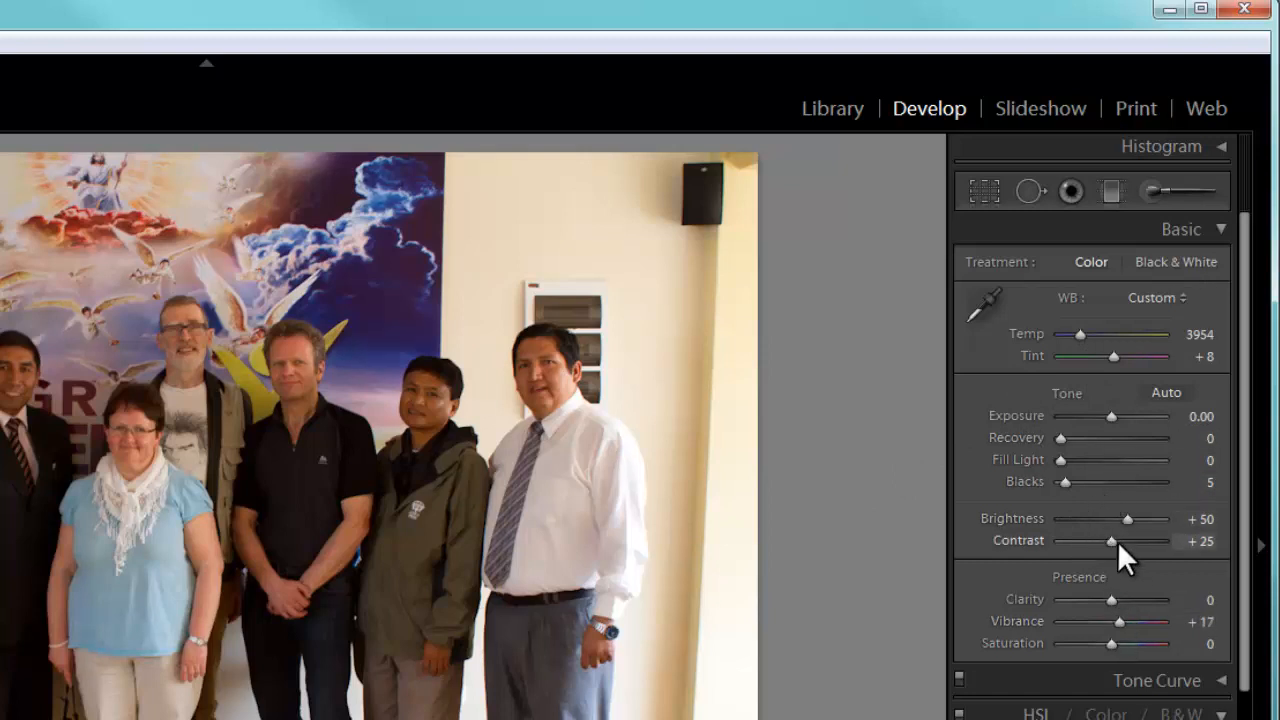
drag(1111, 538, 1115, 543)
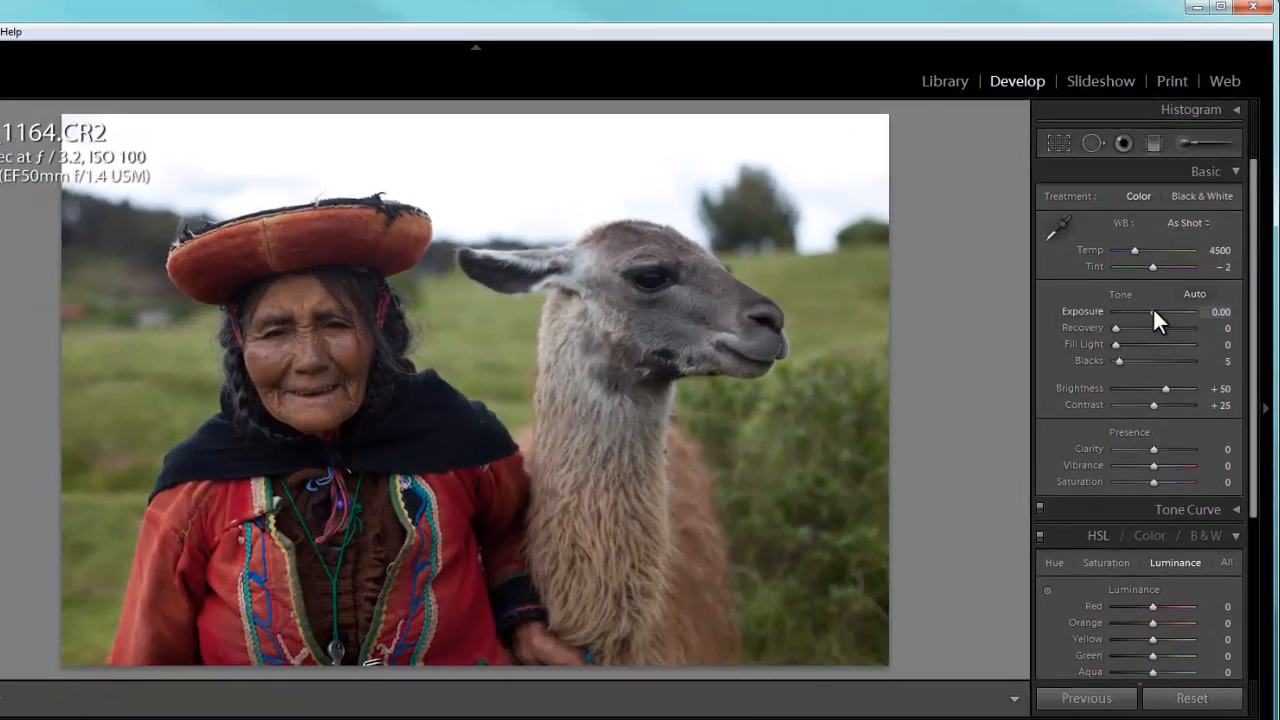
- Brighten photo 1164, the woman in the red hat beside the llama, to exposure +0.51 and move on to photo 1697
drag(1151, 319, 1160, 323)
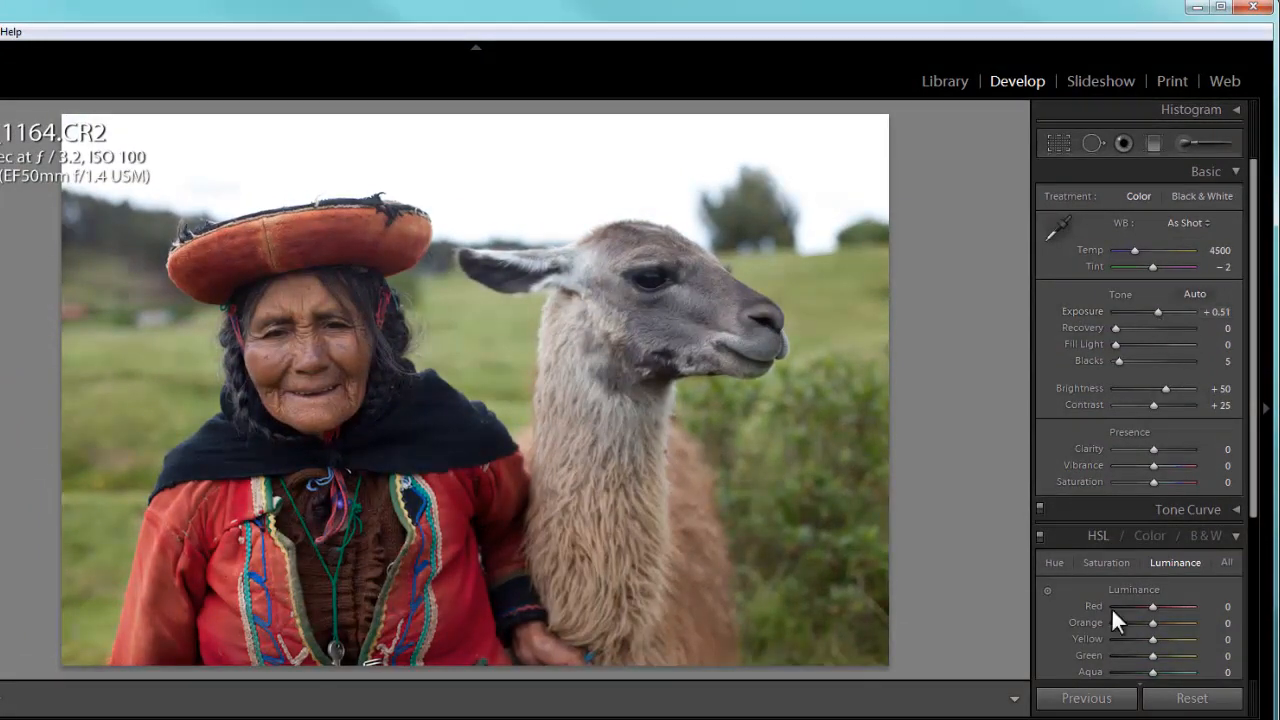
key(Right)
key(Right)
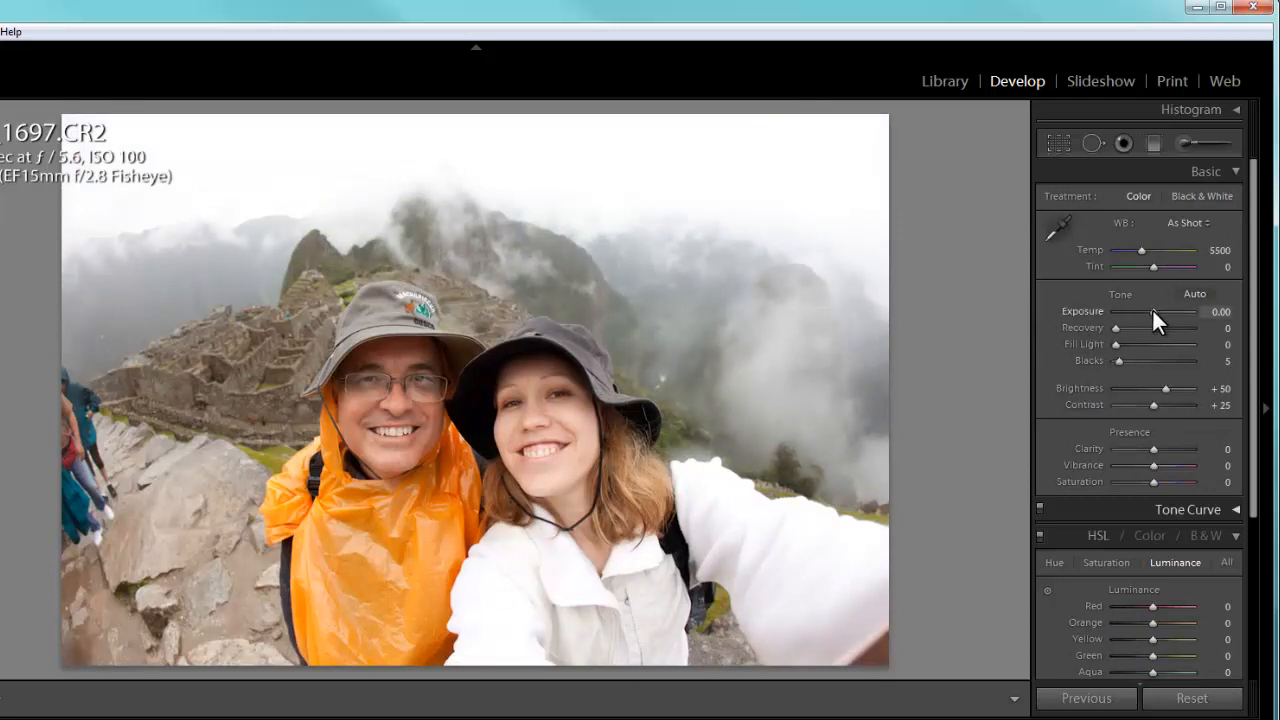
- Adjust photo 1697, the couple at the misty ruins, to exposure −0.51, contrast +33, vibrance +20 and saturation +6
drag(1153, 312, 1145, 312)
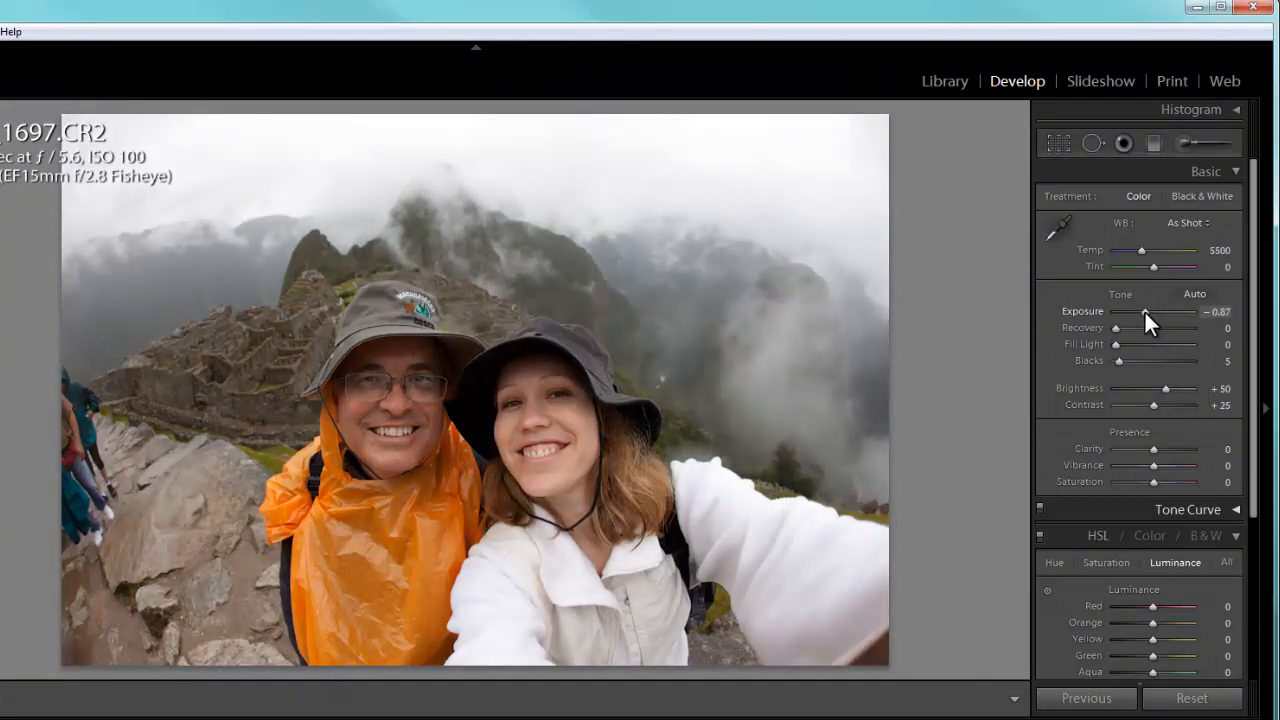
drag(1145, 312, 1146, 312)
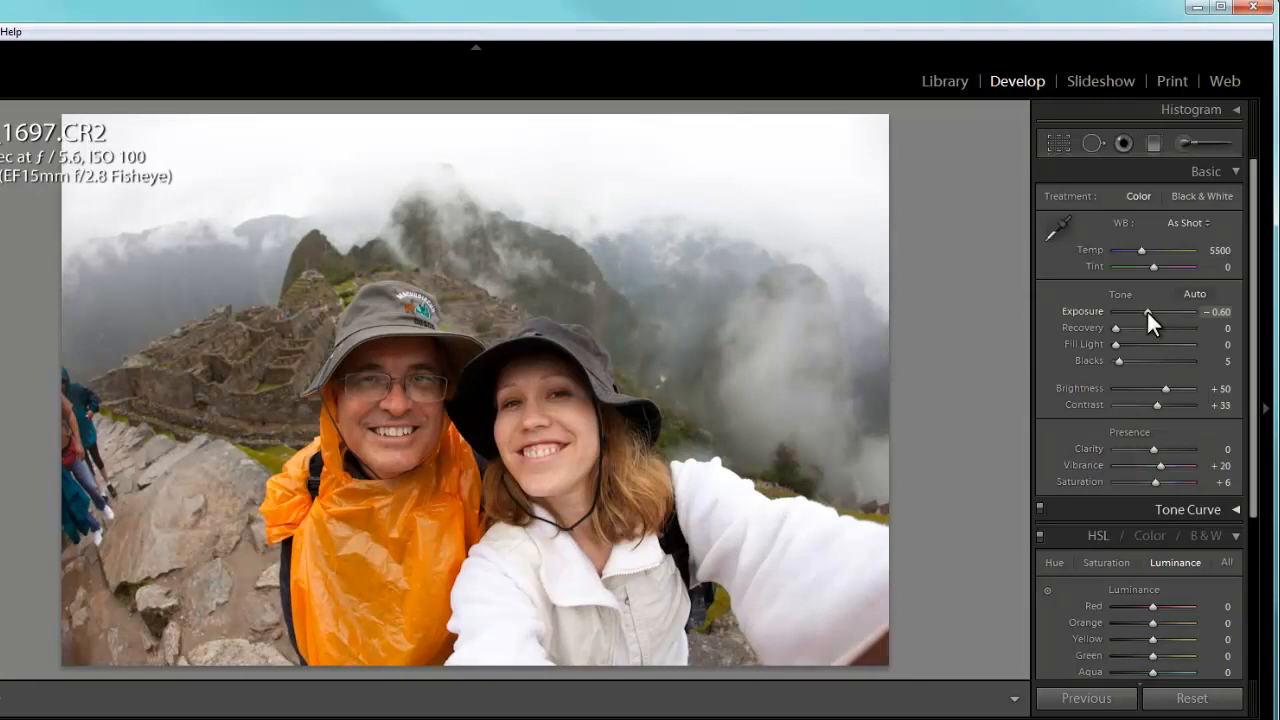
drag(1147, 312, 1149, 312)
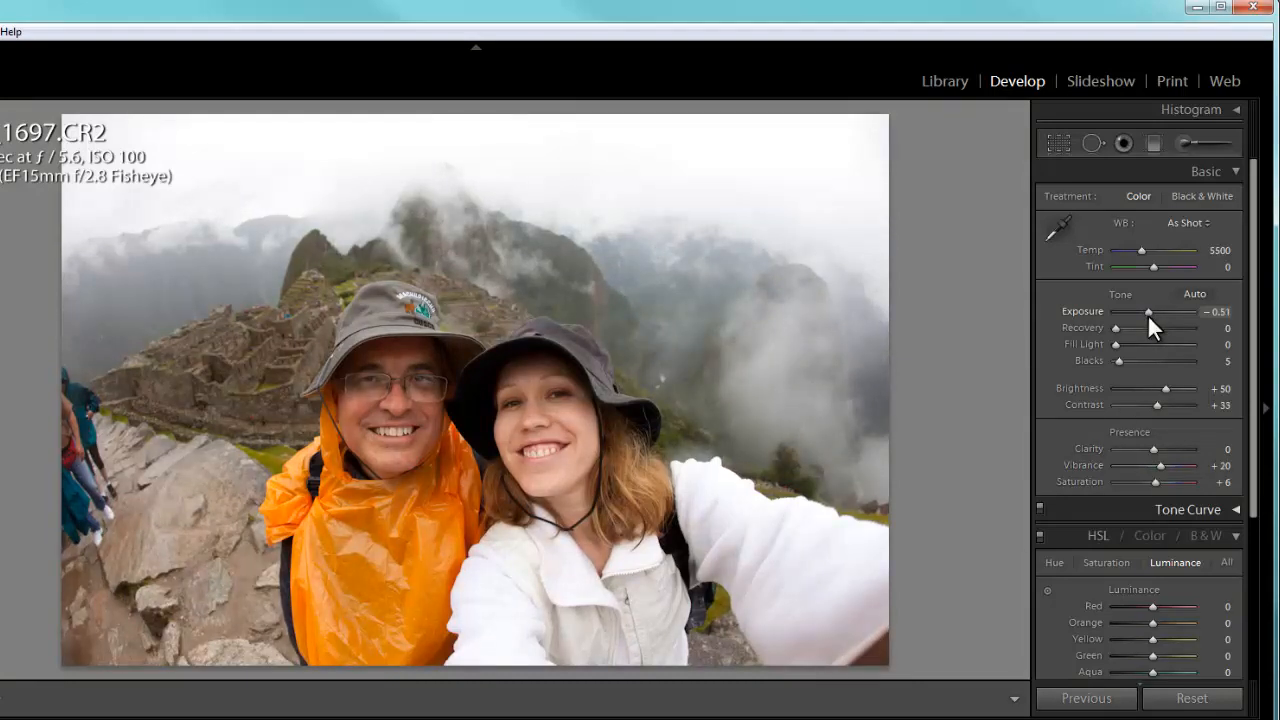
- Go to photo 1812, the close-up of the schoolboy, and set exposure −0.87, vibrance +6 and contrast +41
key(Right)
key(Right)
key(Right)
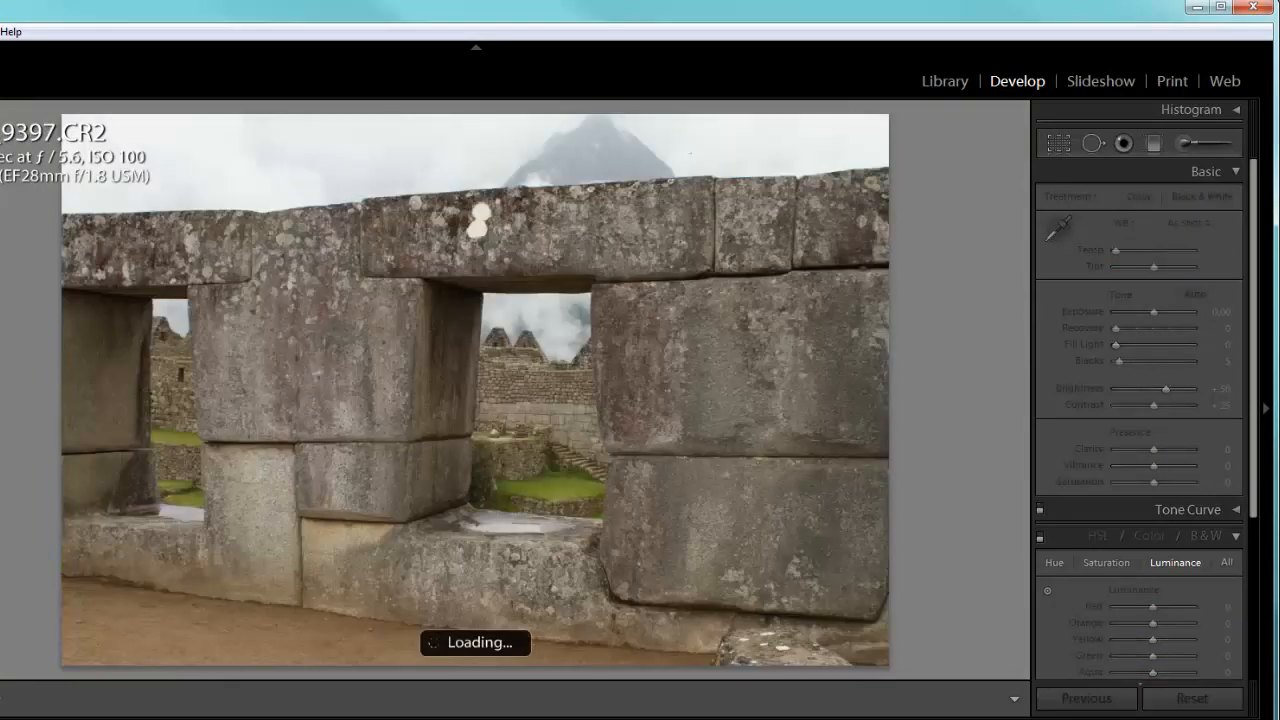
key(Right)
key(Right)
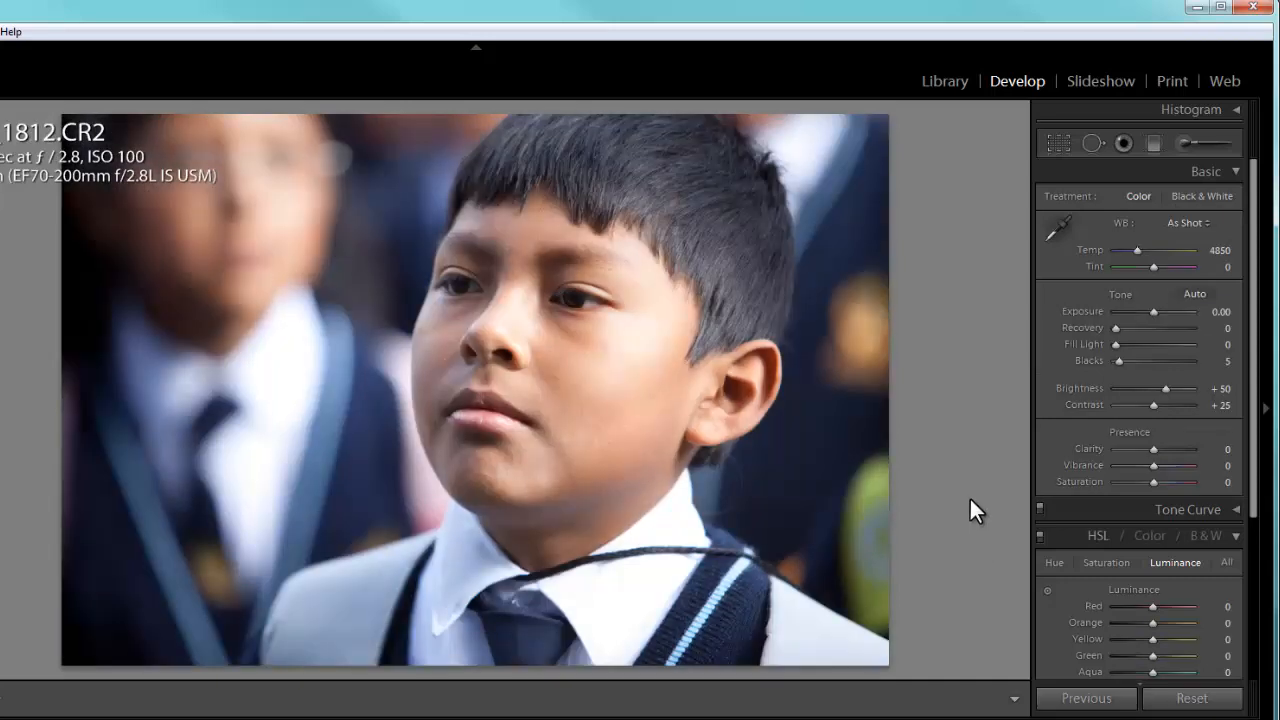
drag(1154, 311, 1145, 312)
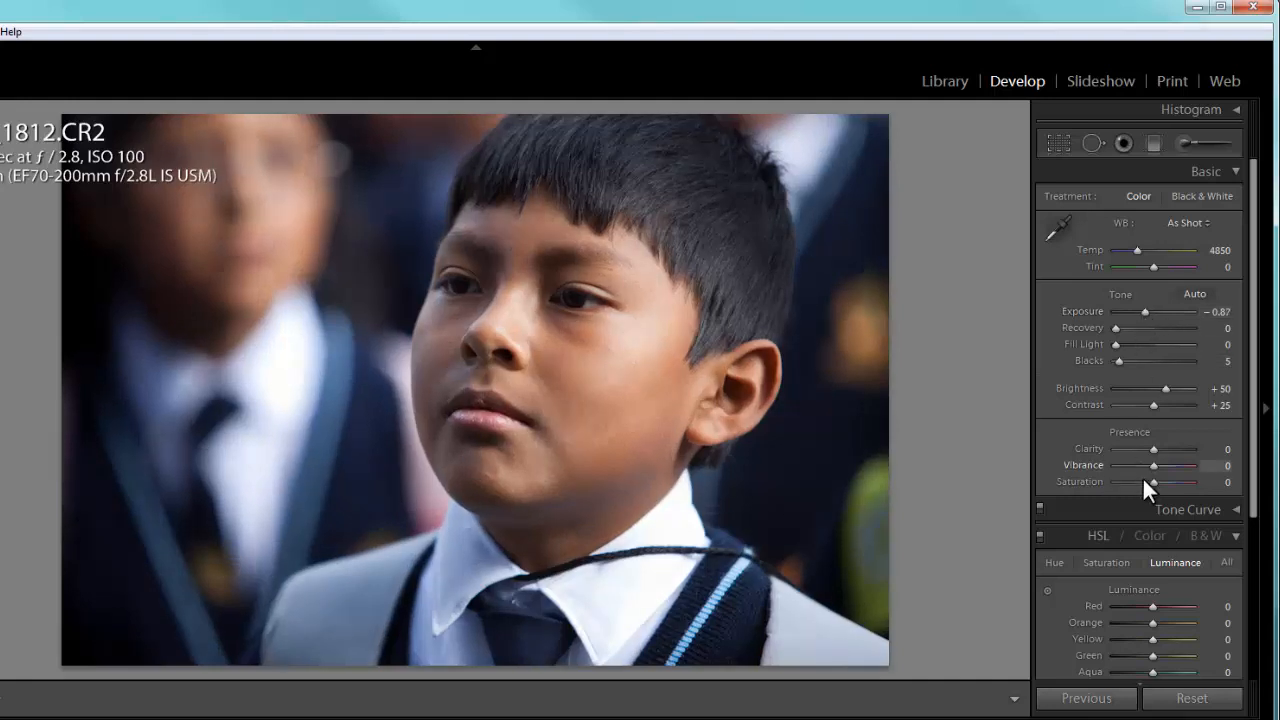
drag(1152, 464, 1155, 465)
drag(1157, 402, 1162, 404)
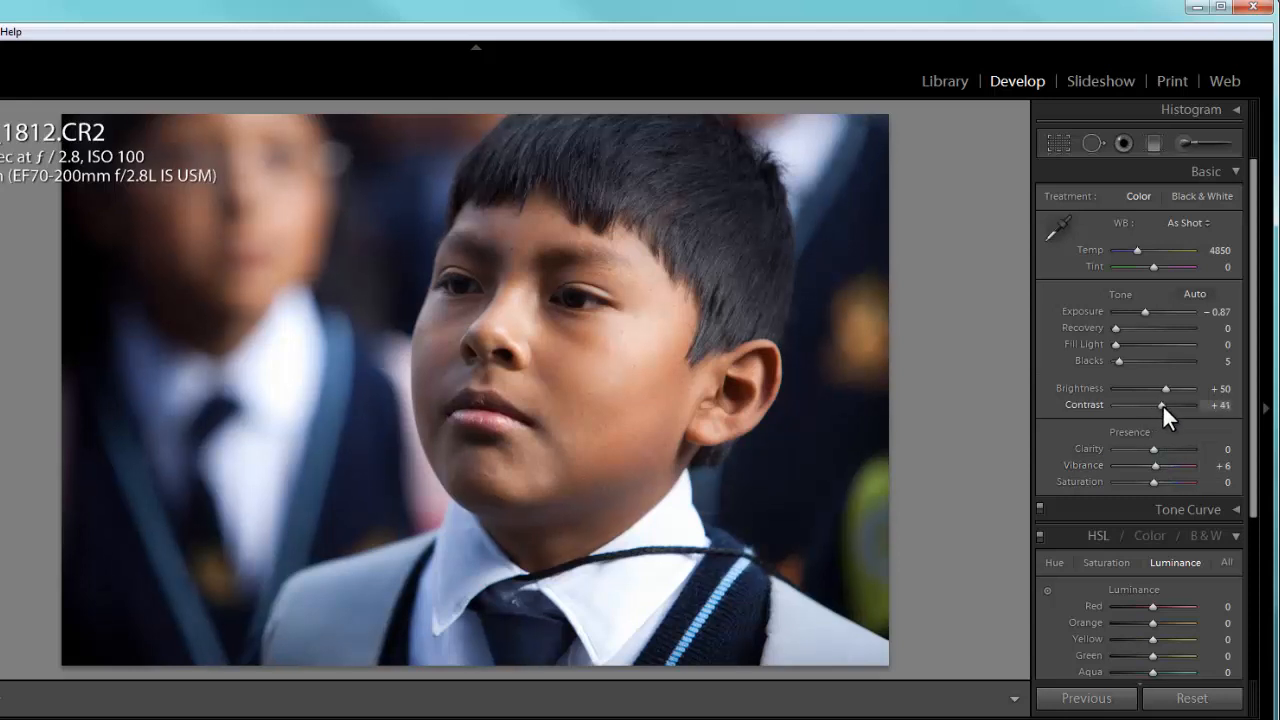
- Brighten photo 1825, the uniformed schoolchildren, and darken photo 1894, the girl writing, to an exposure of −0.32
click(800, 716)
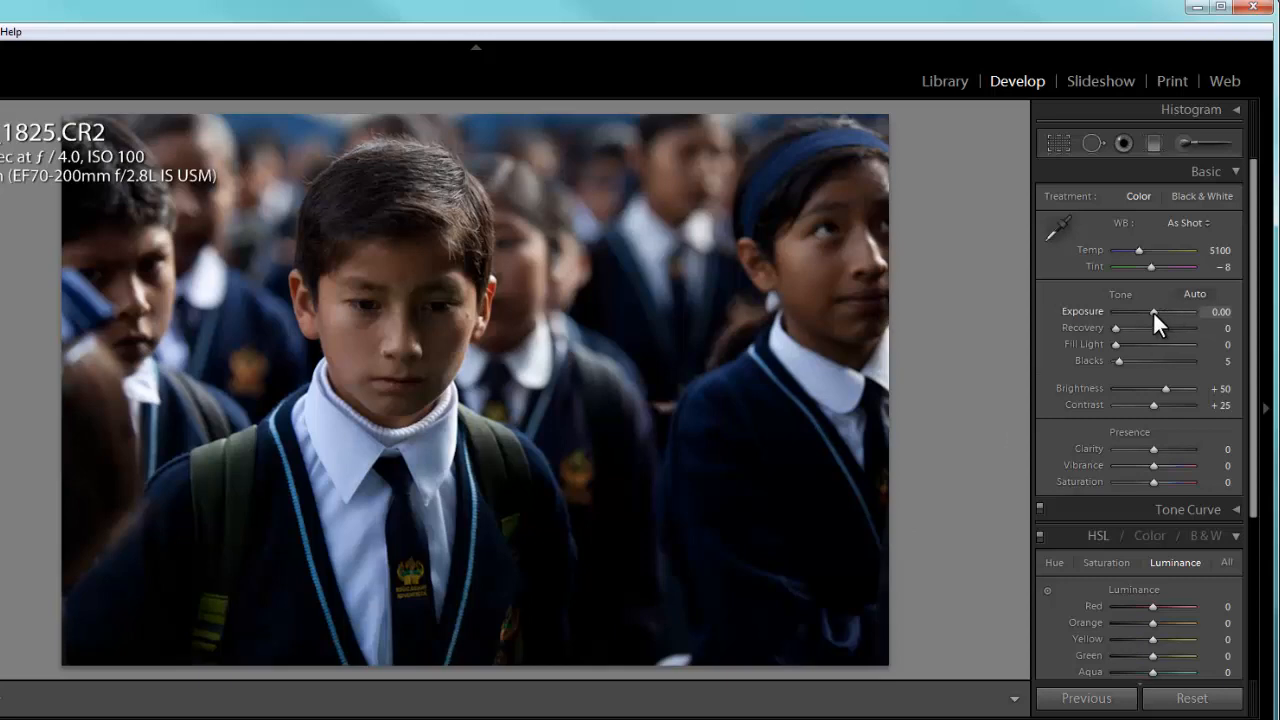
drag(1155, 312, 1164, 324)
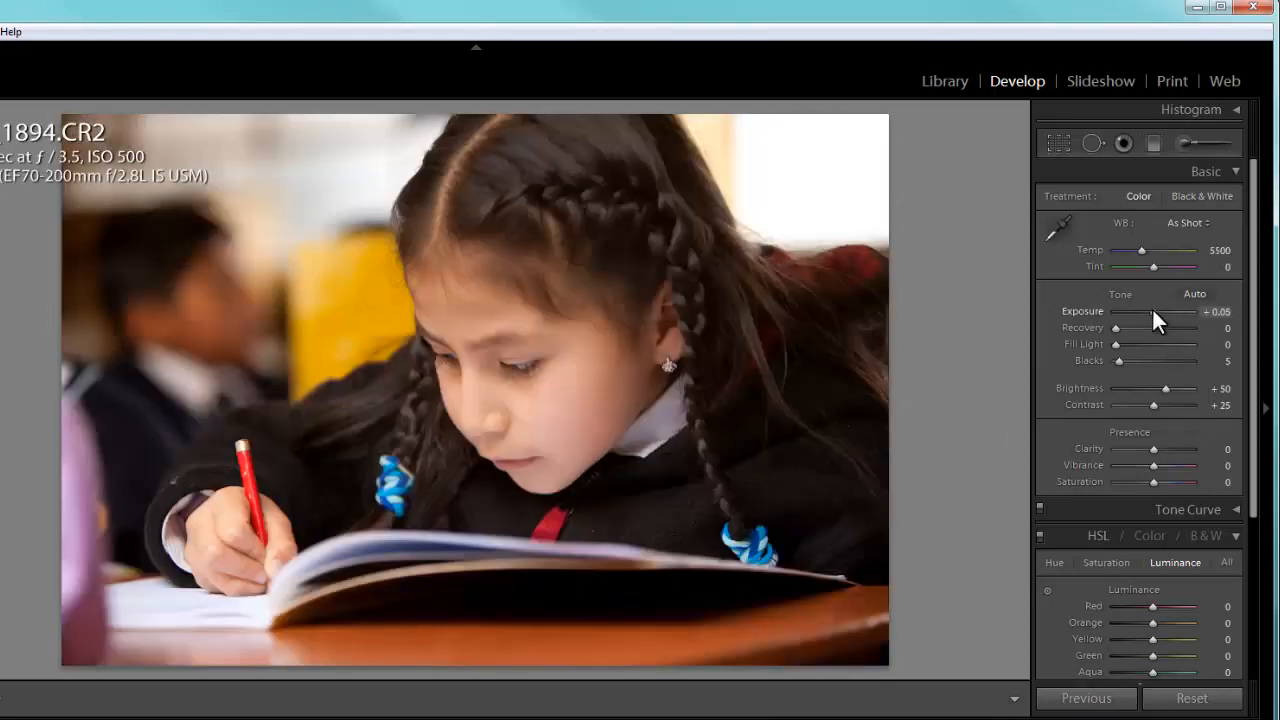
drag(1154, 311, 1152, 320)
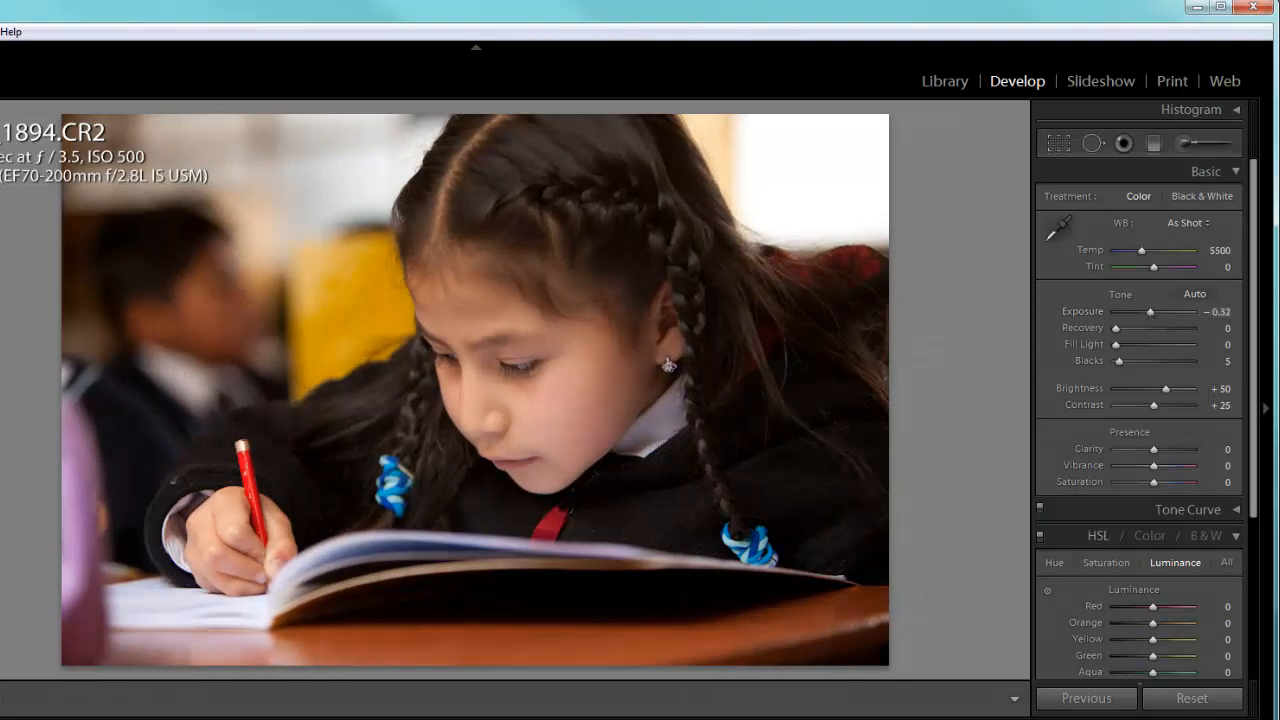
- Darken photo 2848, the woman holding the embroidered cloth, to an exposure of −0.41
key(Right)
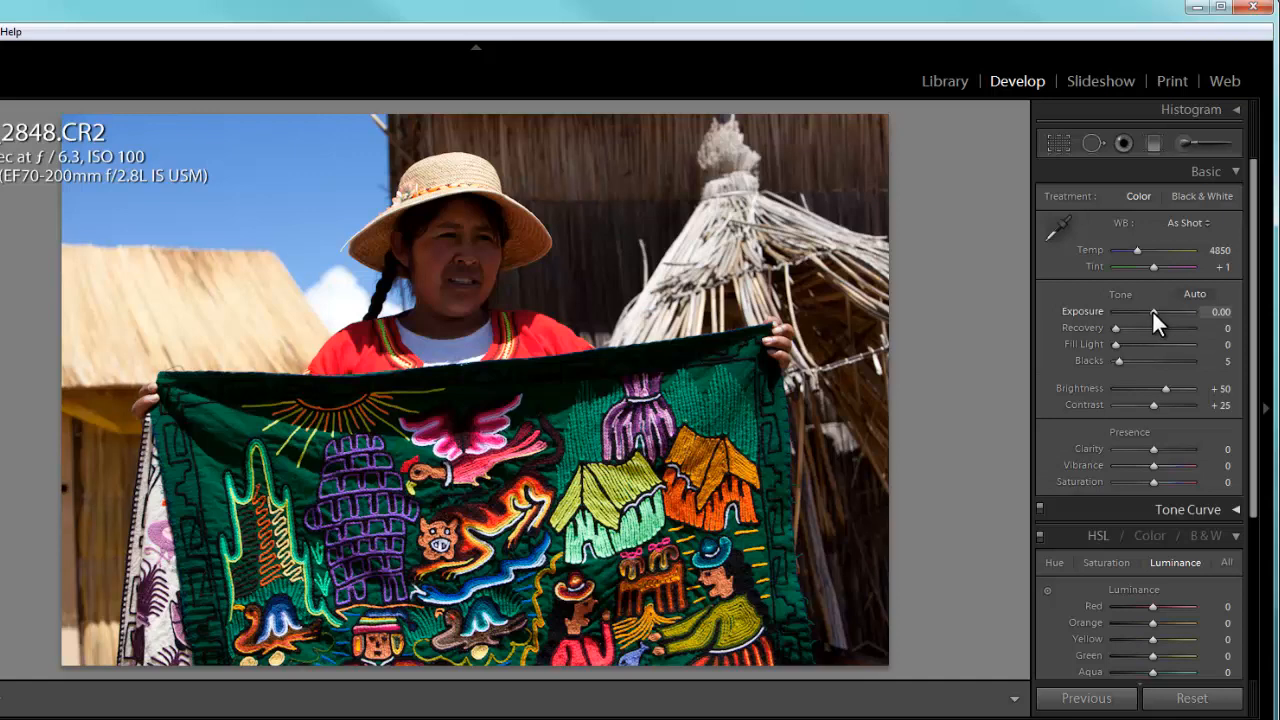
drag(1155, 318, 1153, 319)
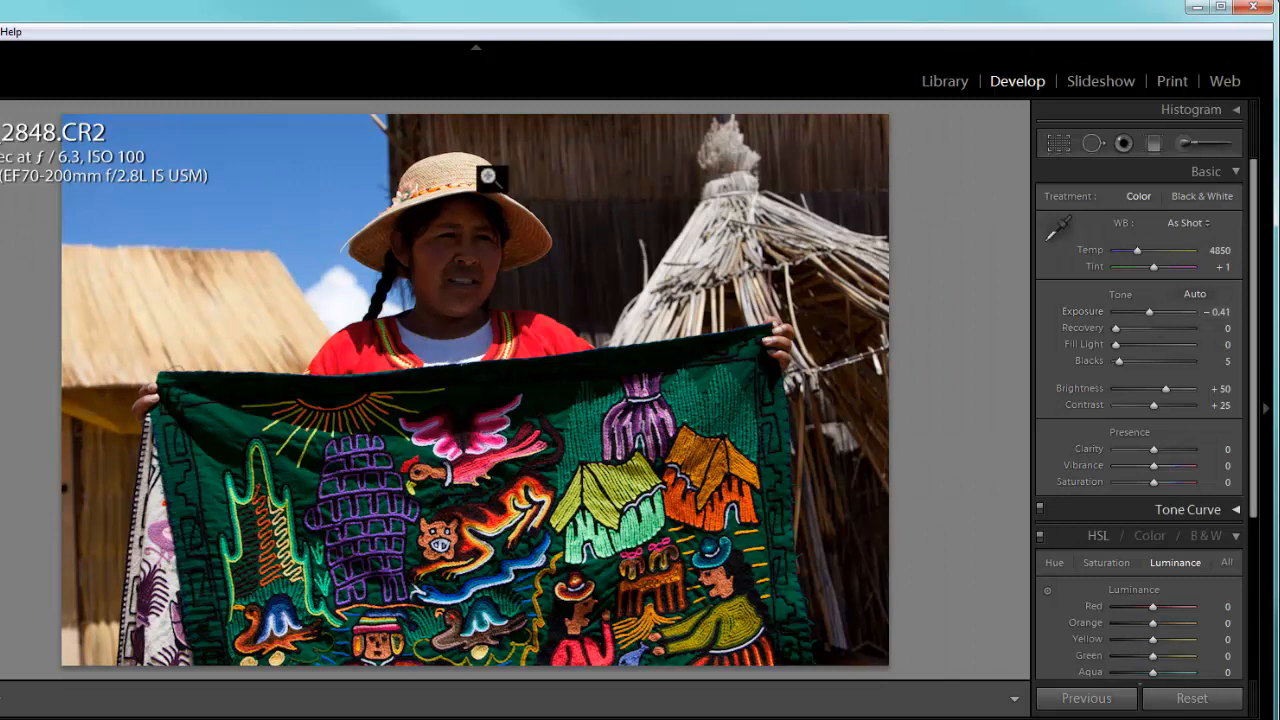
- Lighten the woman's face with an Adjustment Brush stroke at exposure 0.68, brightness 39 and size 15.4
click(1182, 143)
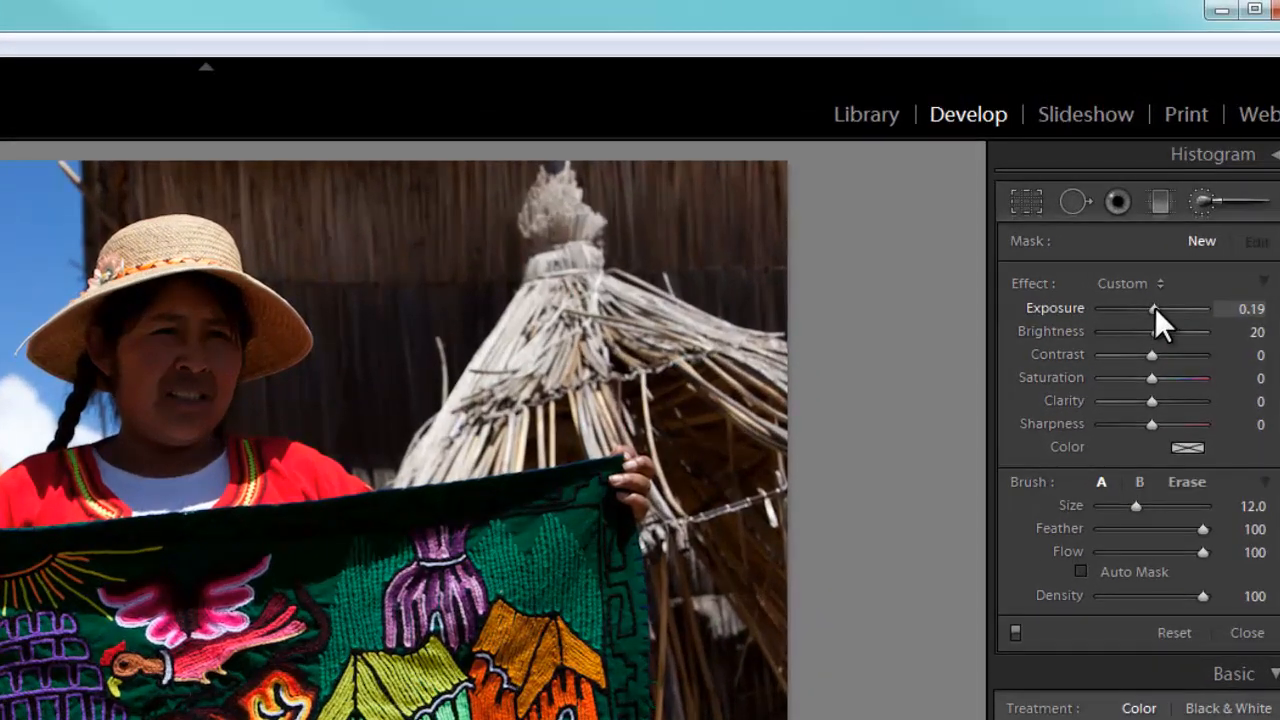
drag(1155, 308, 1161, 331)
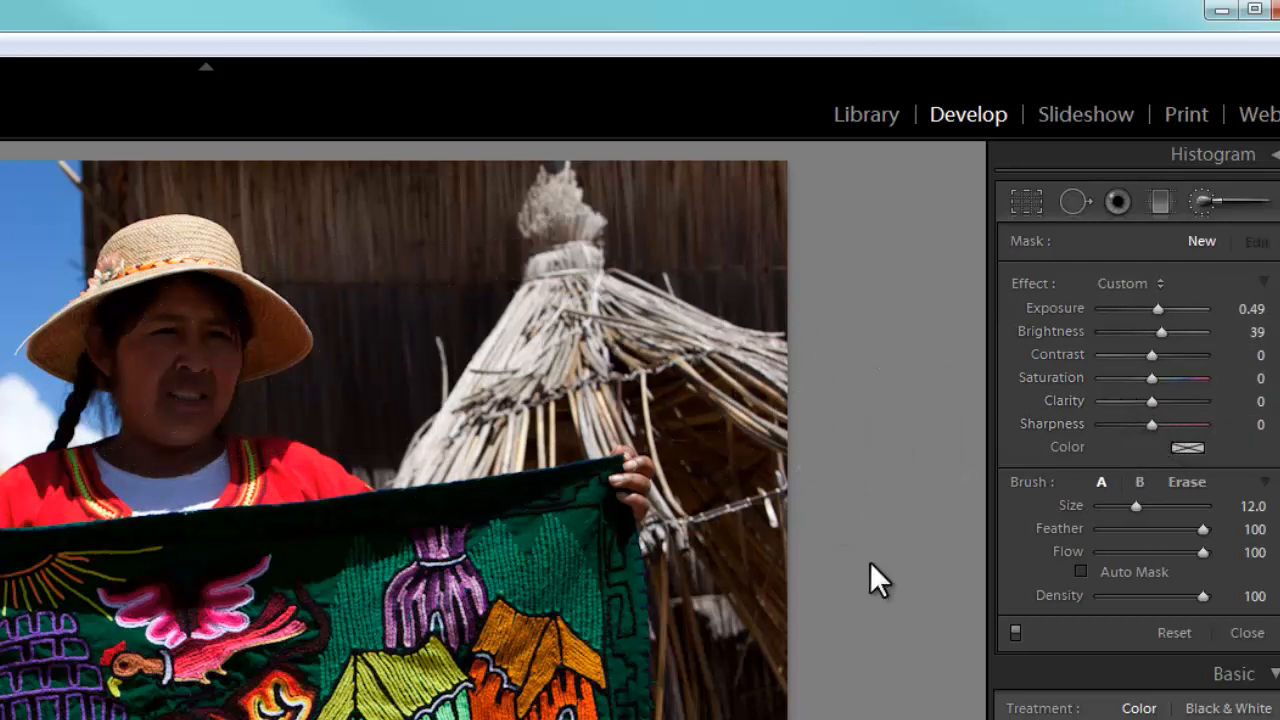
drag(1135, 504, 1140, 504)
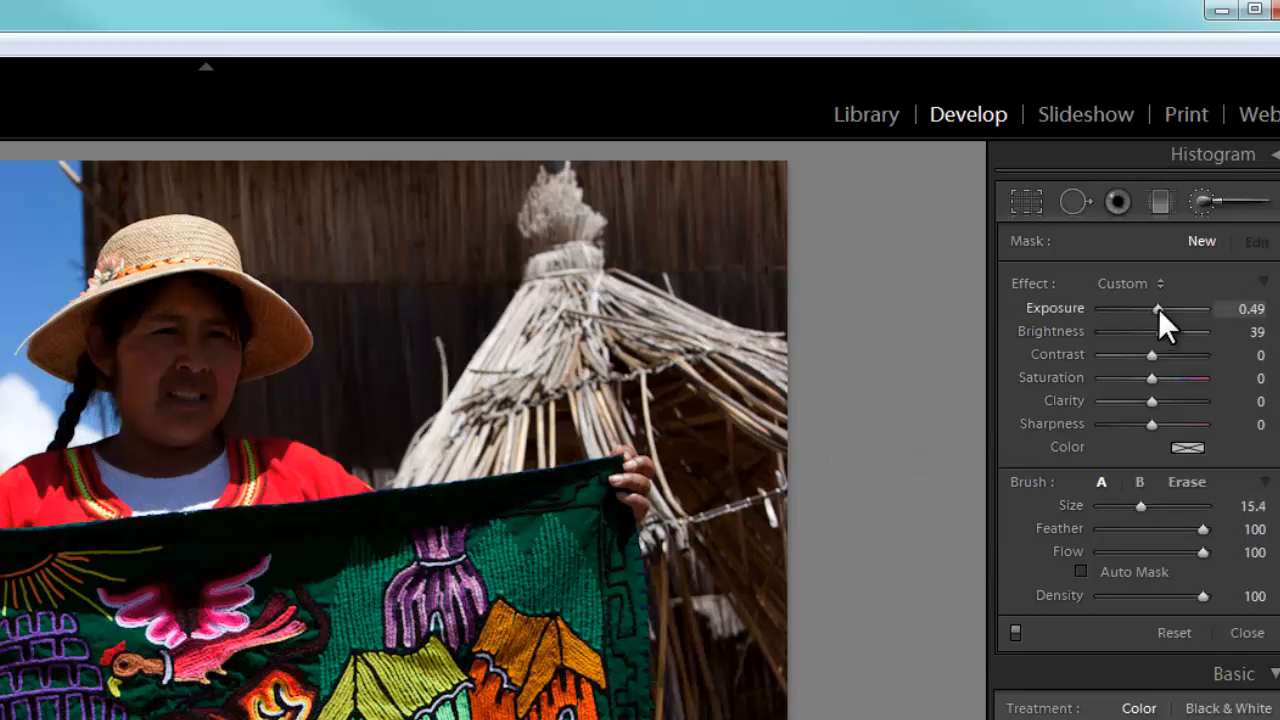
drag(1158, 311, 1161, 312)
click(179, 373)
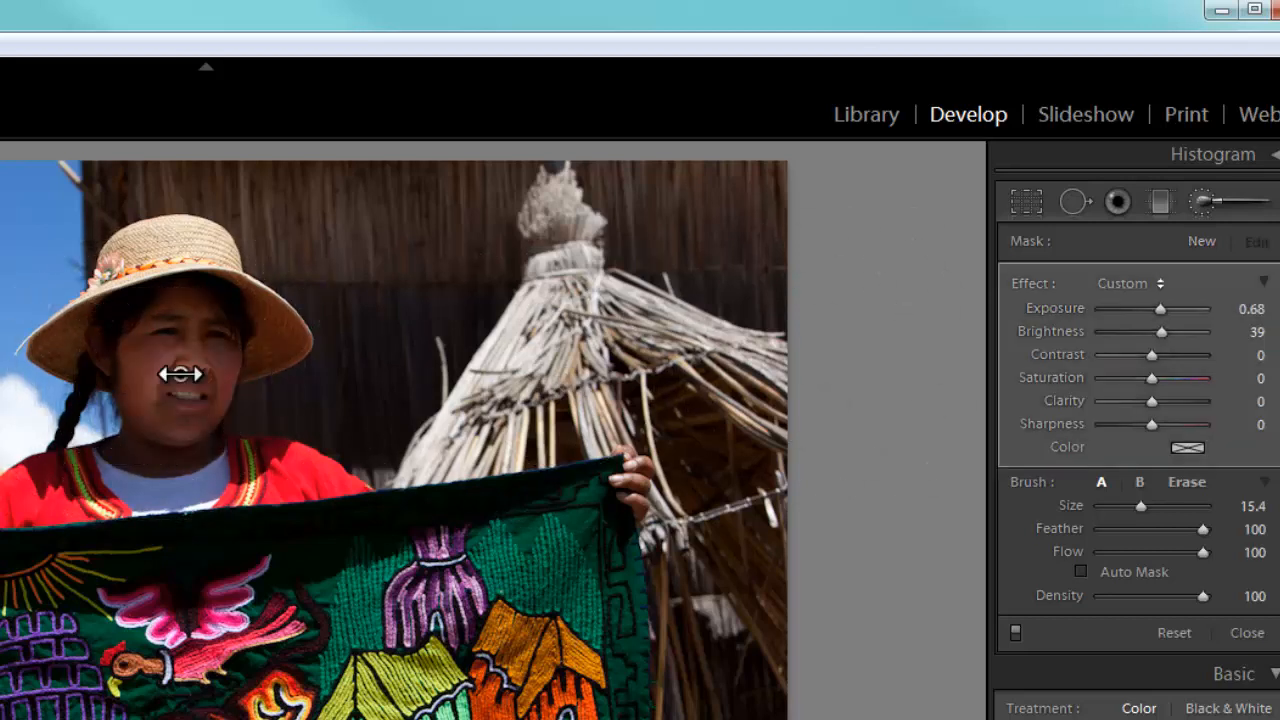
mouse_move(202, 335)
mouse_down()
mouse_move(191, 319)
mouse_move(122, 353)
mouse_move(125, 406)
mouse_move(197, 417)
mouse_move(220, 340)
mouse_move(209, 402)
mouse_move(177, 438)
mouse_up()
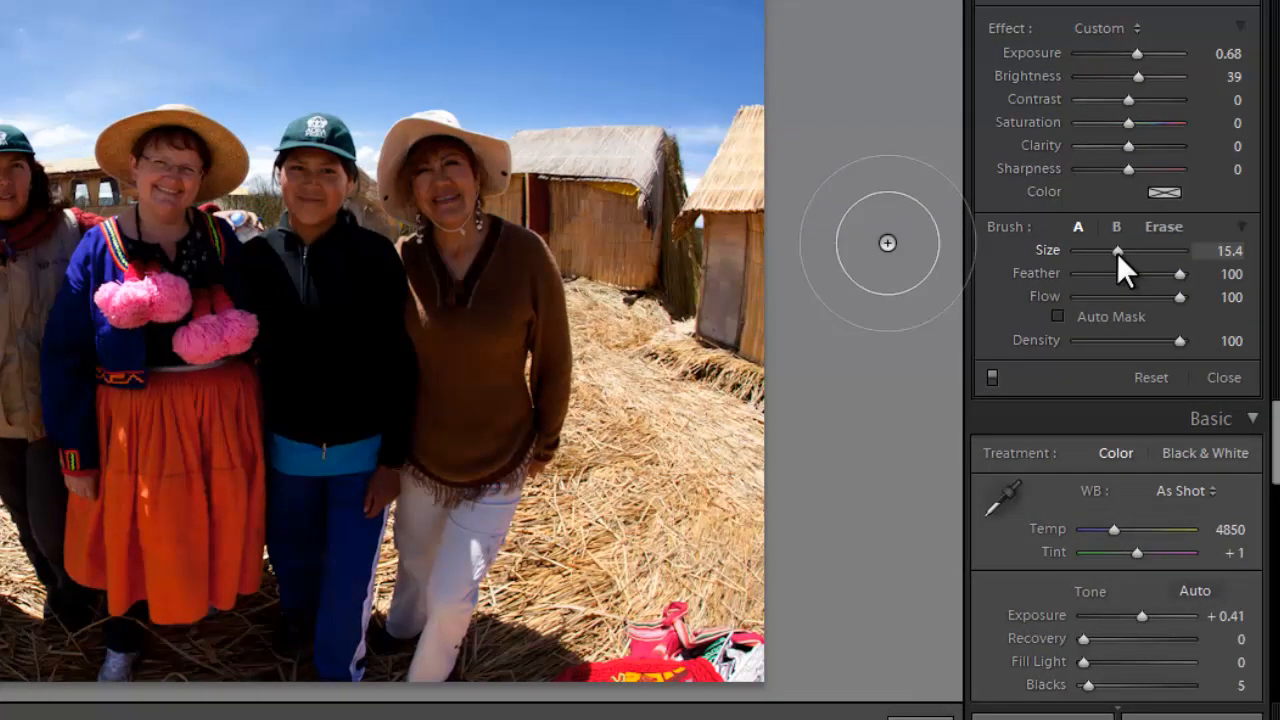
- Set the Adjustment Brush size to 11.2 on the reed-hut group photo, and slightly darken the photo of the man sewing
drag(1202, 258, 1195, 262)
drag(1111, 252, 1114, 254)
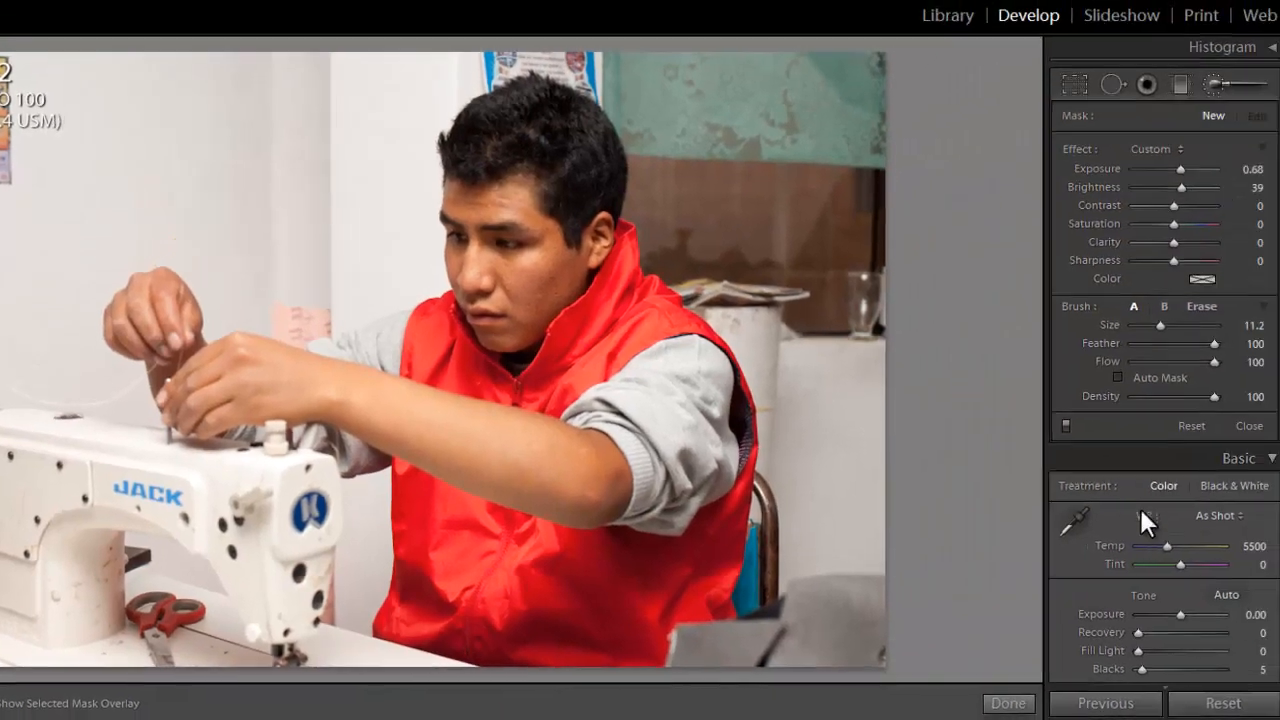
drag(1177, 612, 1170, 612)
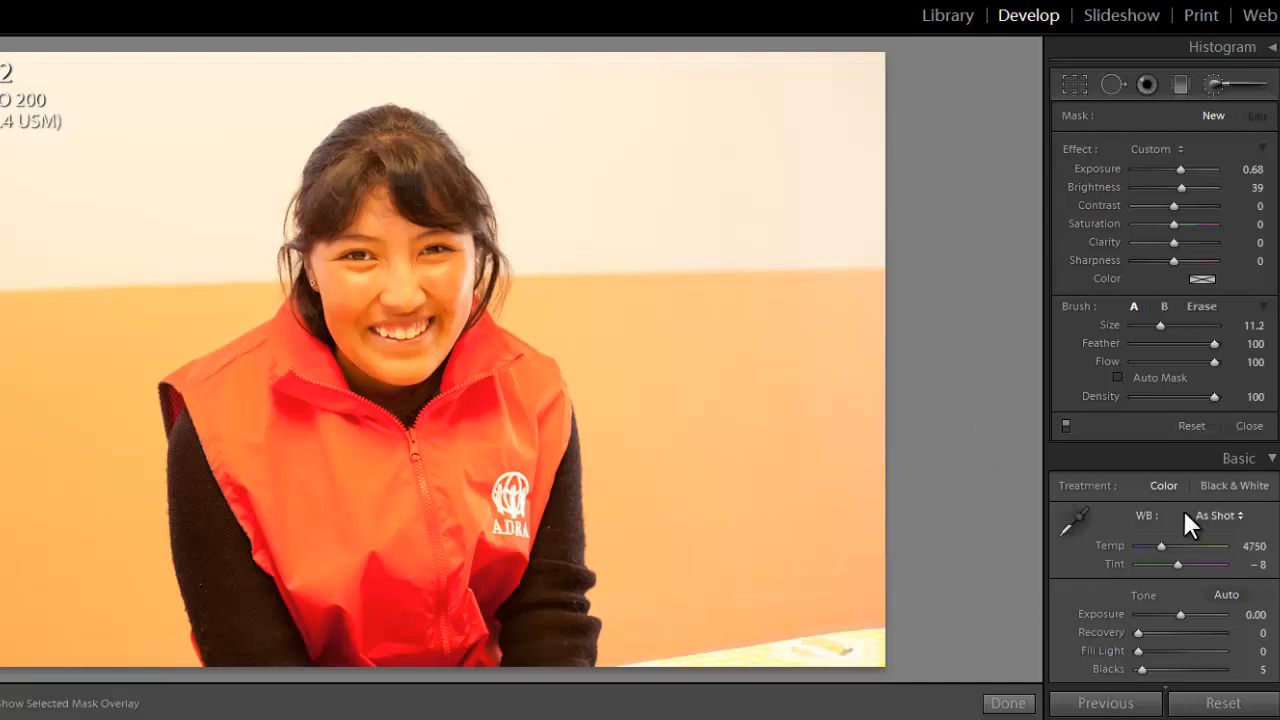
- Close the Adjustment Brush and set the photo of the smiling woman in the red vest to temperature 3149 and exposure −0.41
scroll(1160, 560, down, 3)
scroll(1249, 437, up, 3)
click(1251, 428)
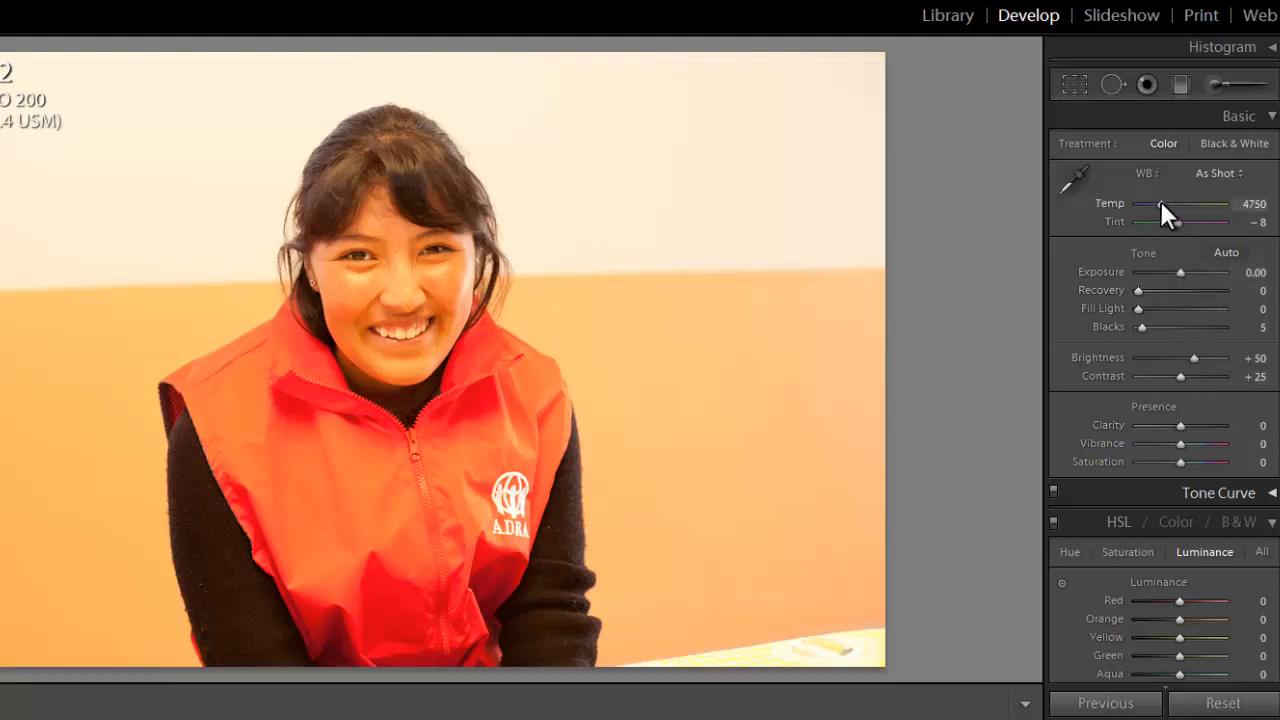
drag(1160, 200, 1145, 202)
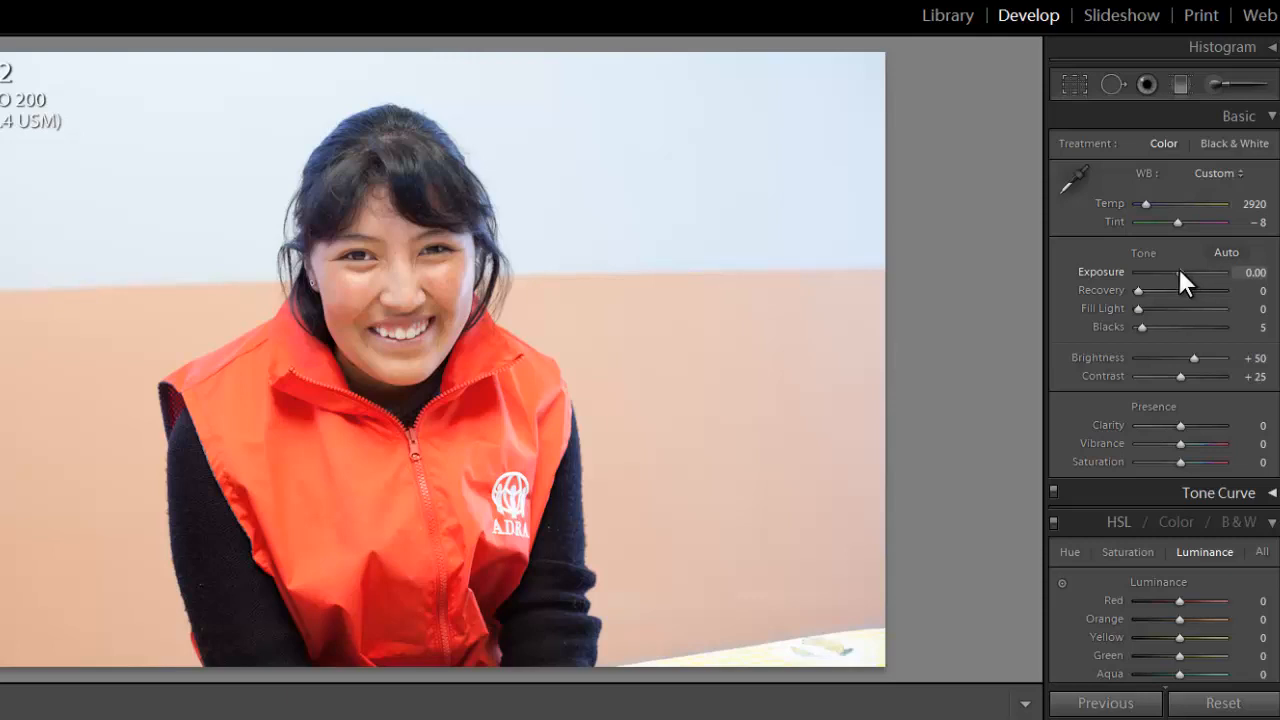
drag(1180, 271, 1174, 273)
drag(1146, 201, 1147, 203)
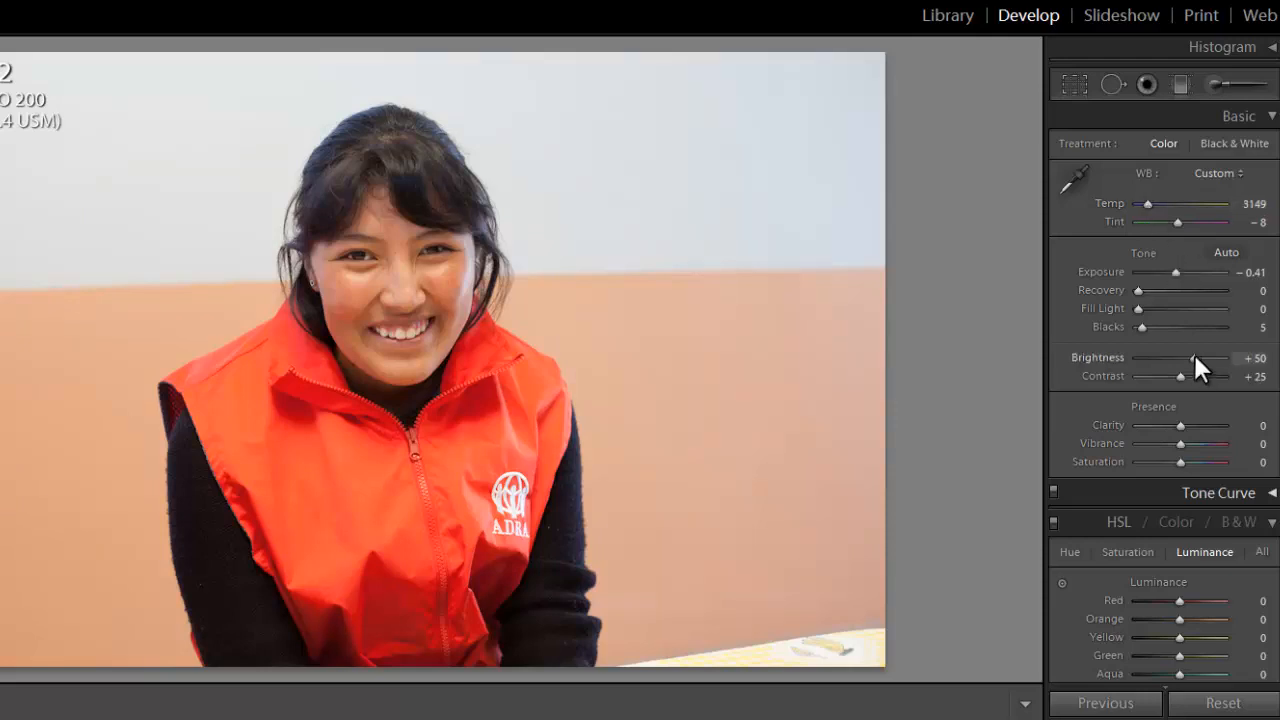
- Lower the red-vest portrait's brightness to +22, fine-tune its exposure and raise its contrast slightly
drag(1194, 354, 1186, 354)
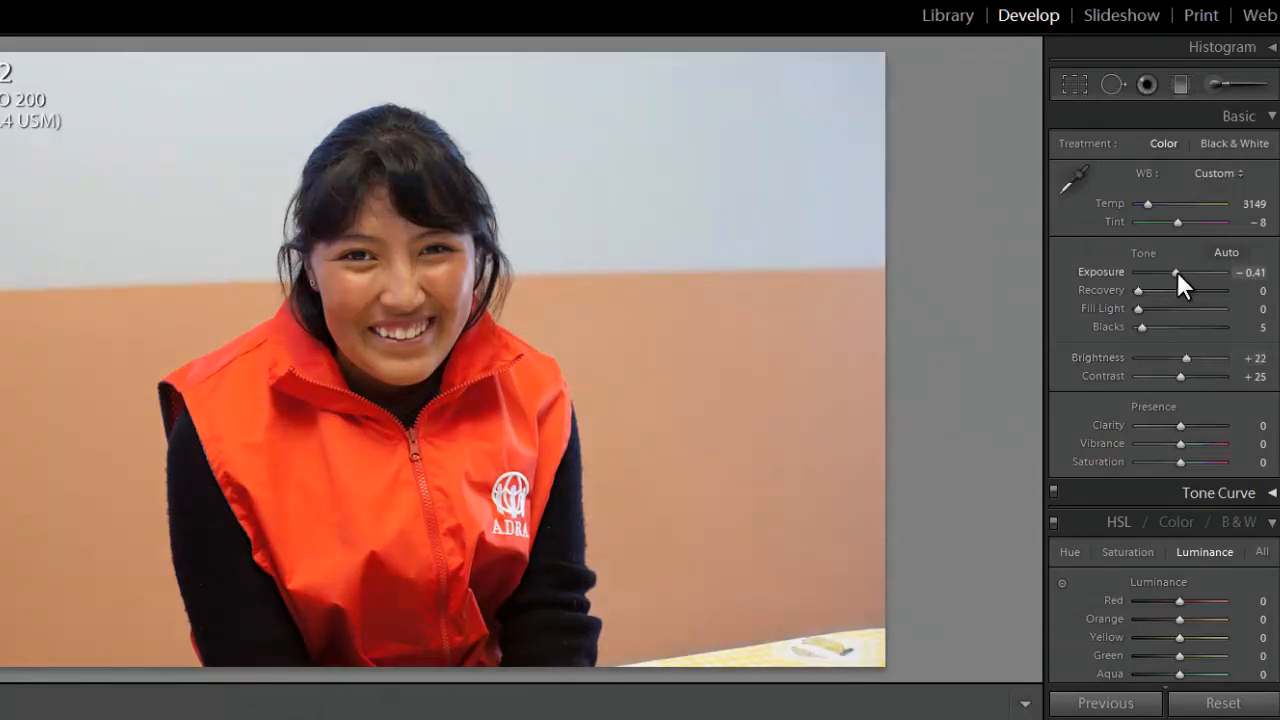
drag(1177, 271, 1178, 271)
drag(1180, 376, 1186, 373)
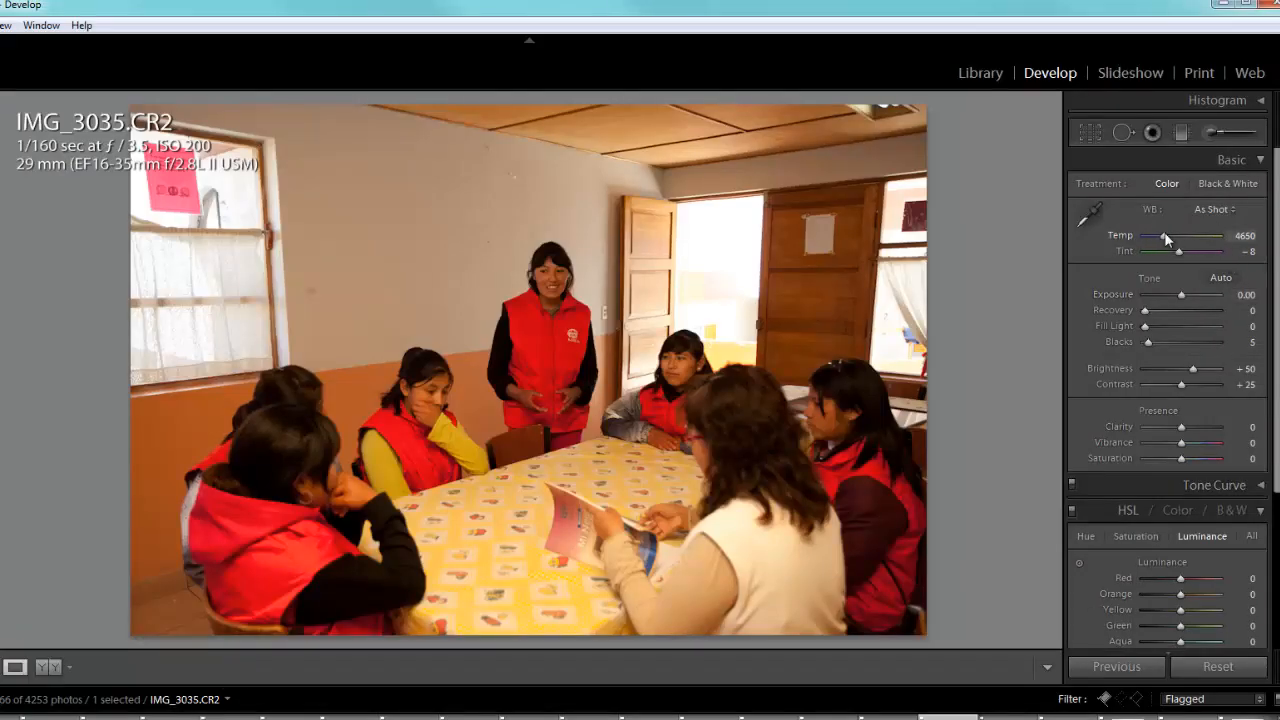
- Cool photo 3035, the meeting around the table, to temperature 3379 and raise its exposure slightly
drag(1165, 235, 1155, 236)
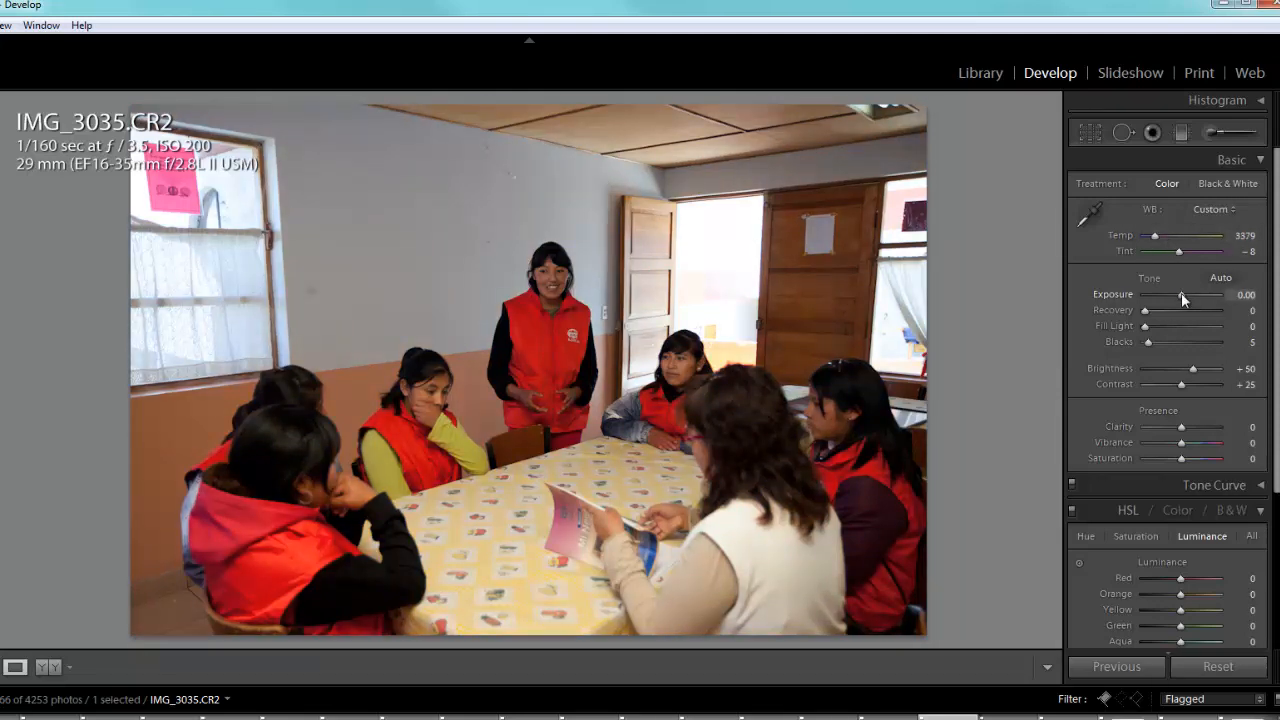
drag(1181, 294, 1186, 298)
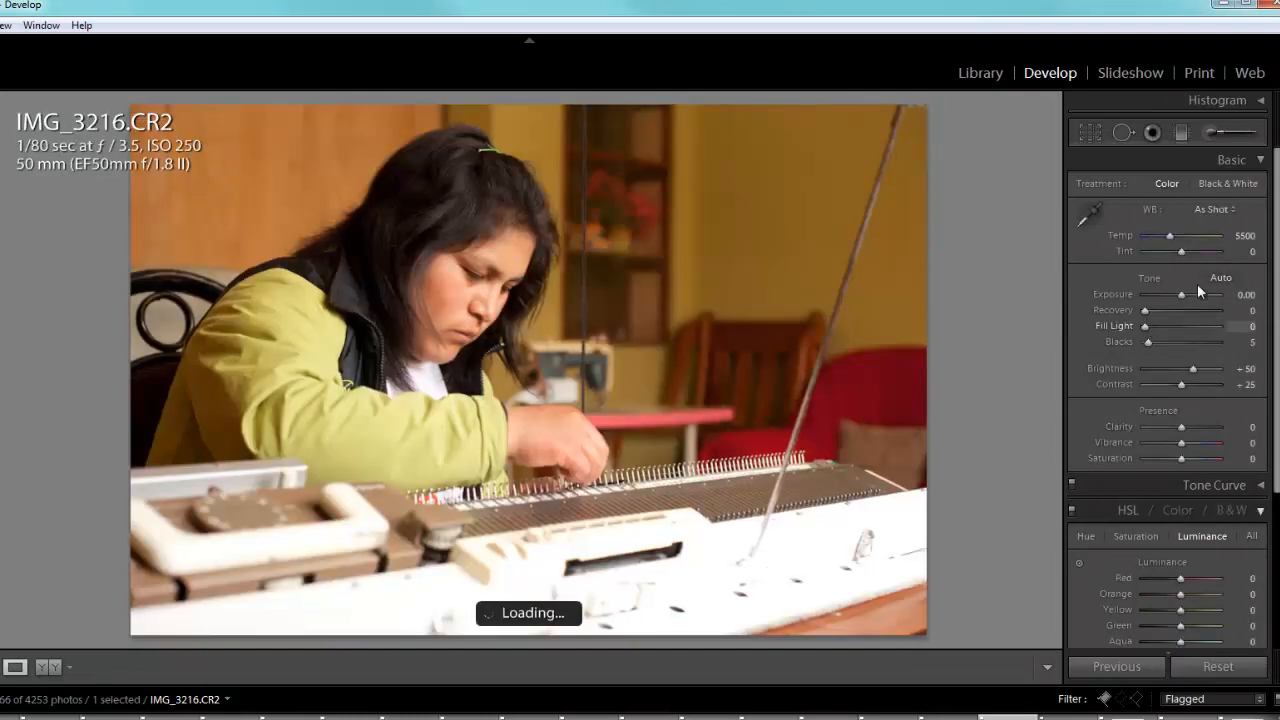
- Darken photo 3216, the woman at the knitting machine, to an exposure of −0.60
drag(1184, 294, 1176, 300)
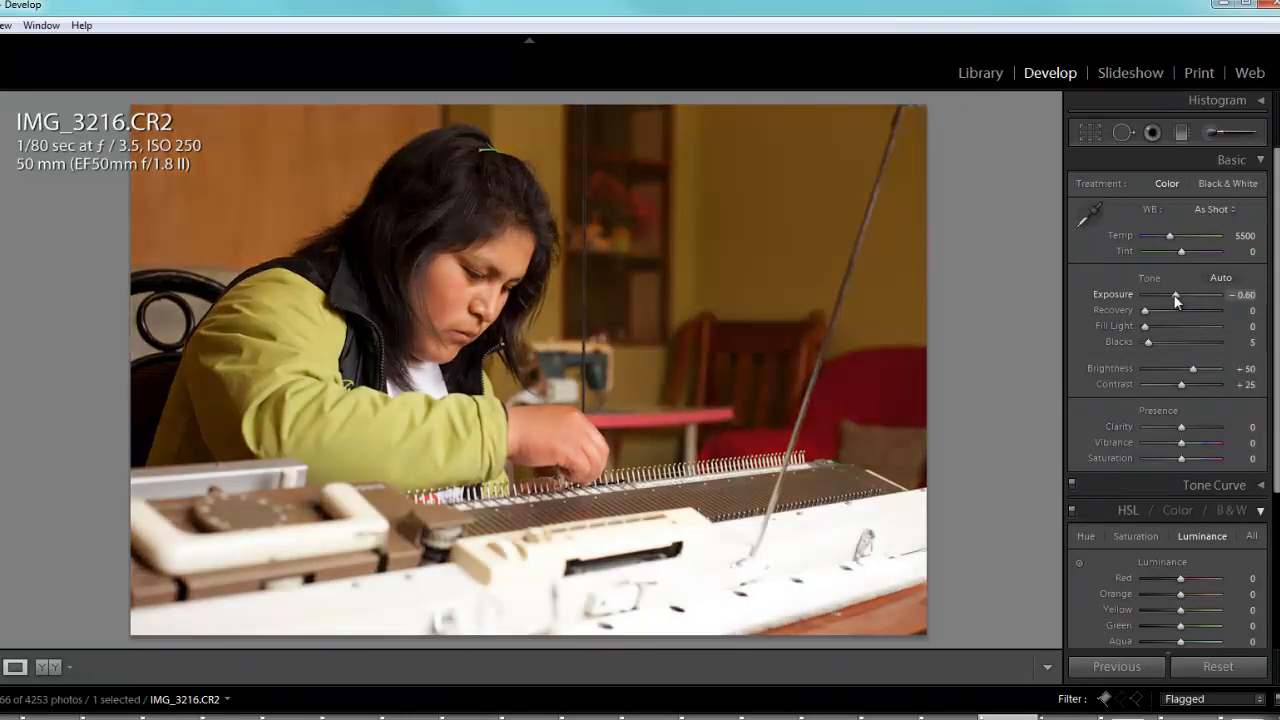
- Darken photo 3228, the woman at the sewing machine, to exposure −0.32 and cool its temperature to 3954
key(Right)
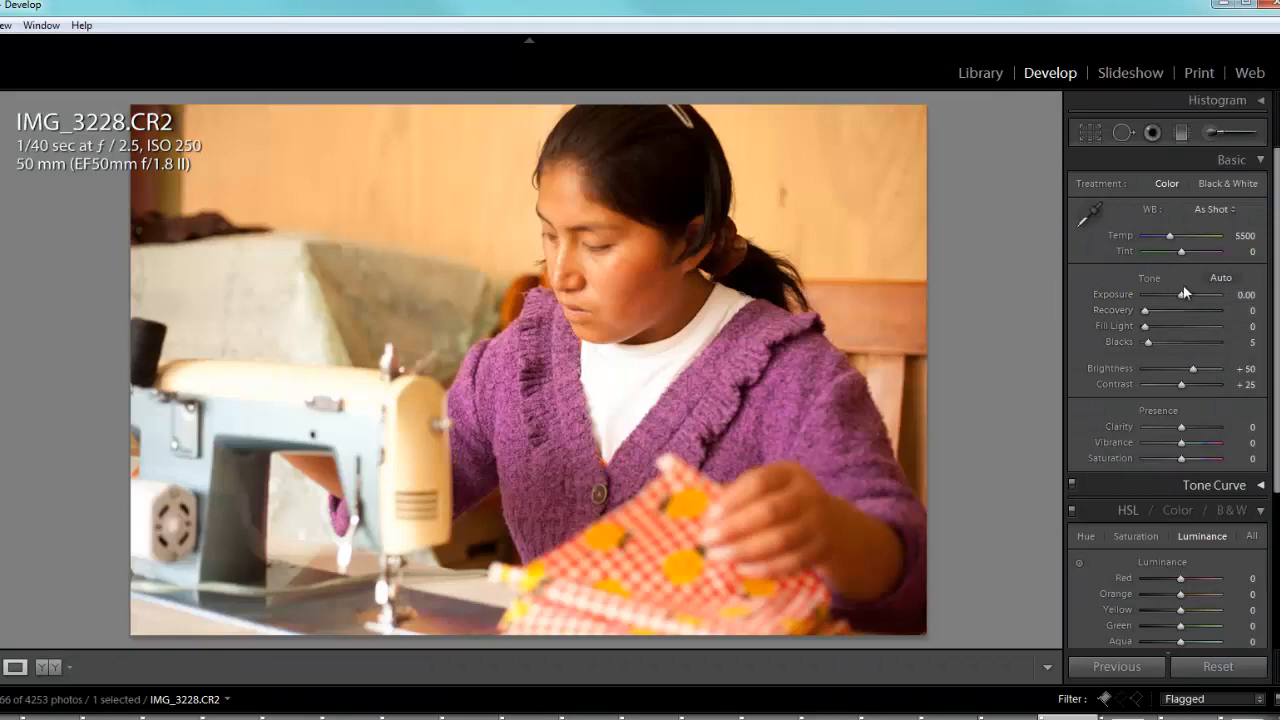
drag(1180, 296, 1177, 297)
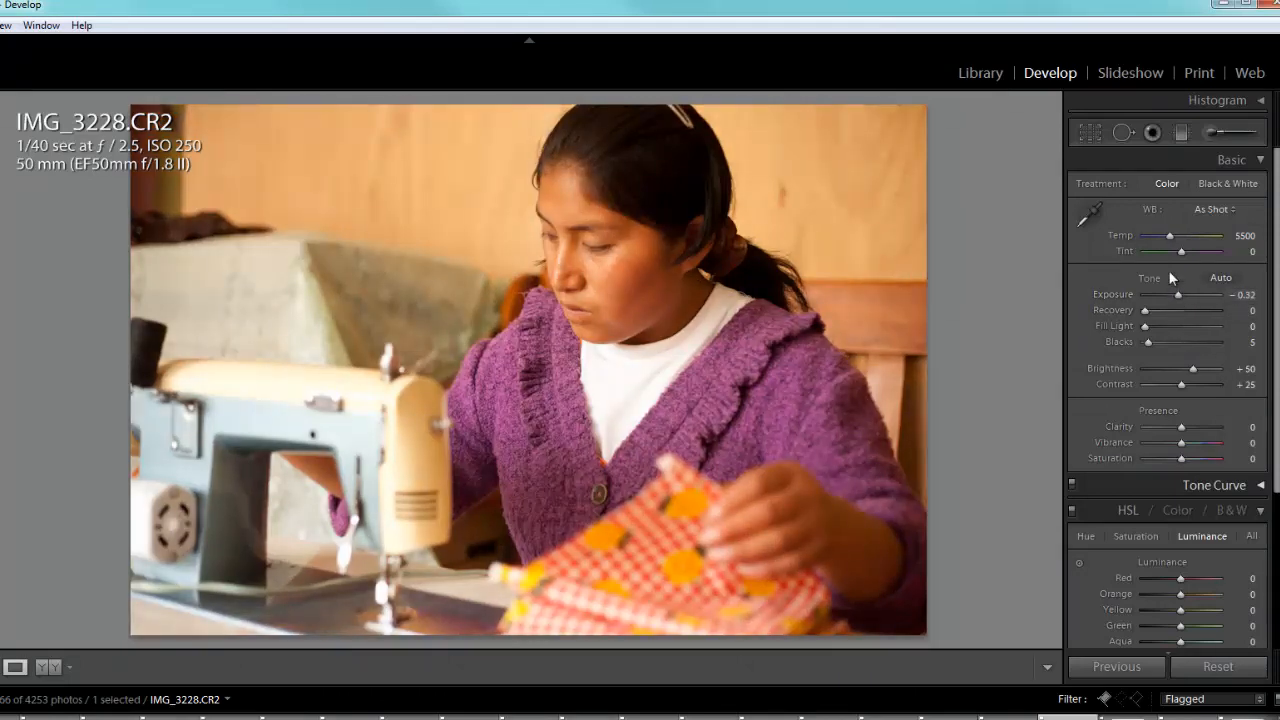
drag(1167, 236, 1161, 240)
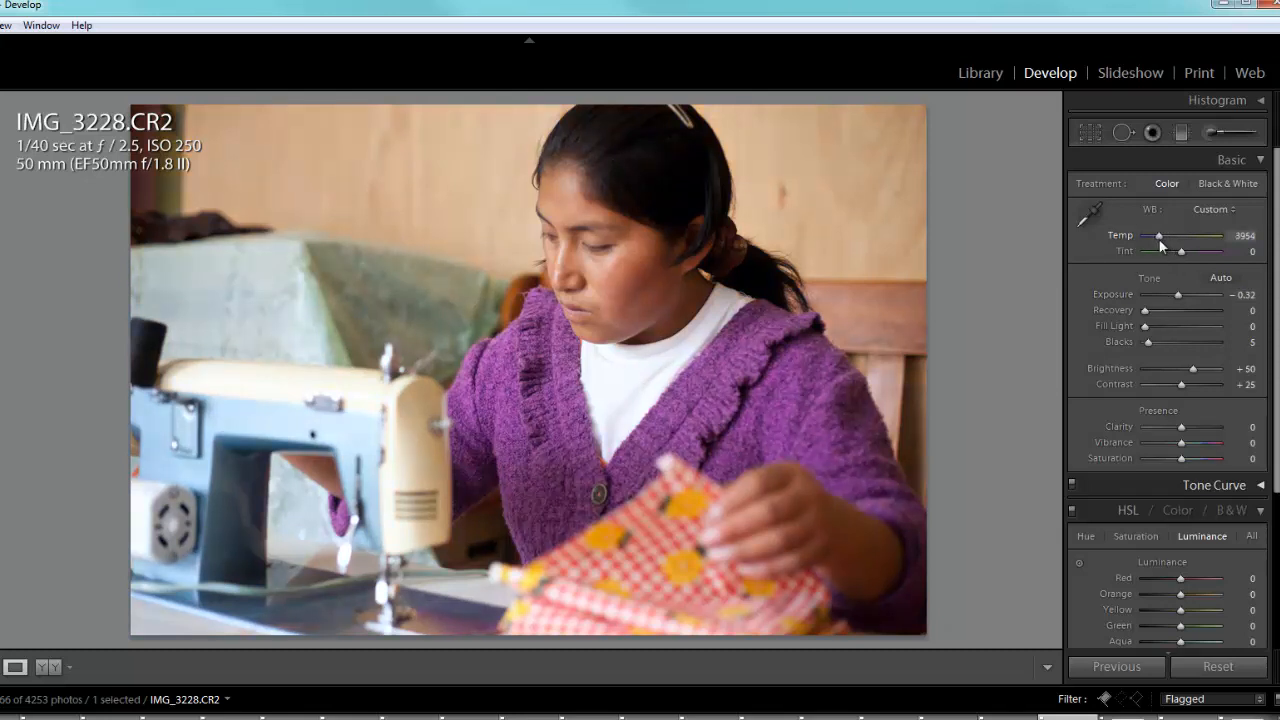
- Brighten photo 3578, the woman holding the potato bowl, to exposure +1.79 and photo 3587, the stone courtyard, to +1.52
key(Right)
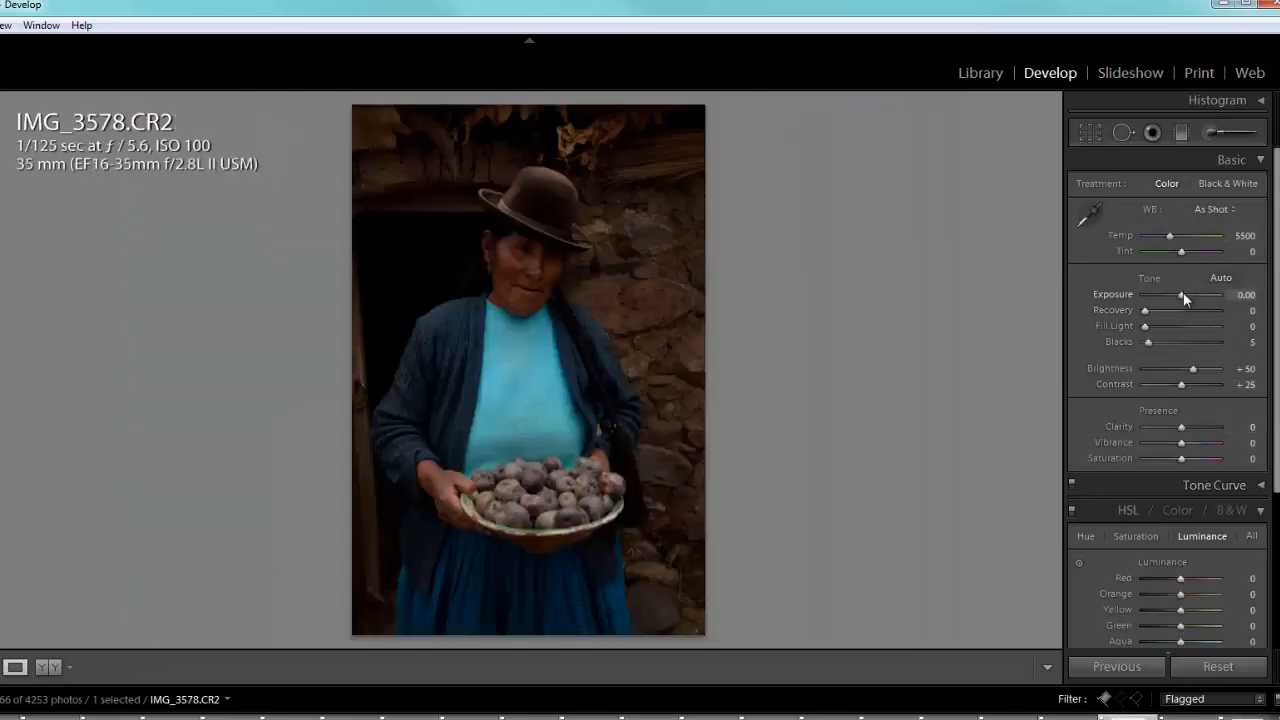
drag(1186, 294, 1200, 309)
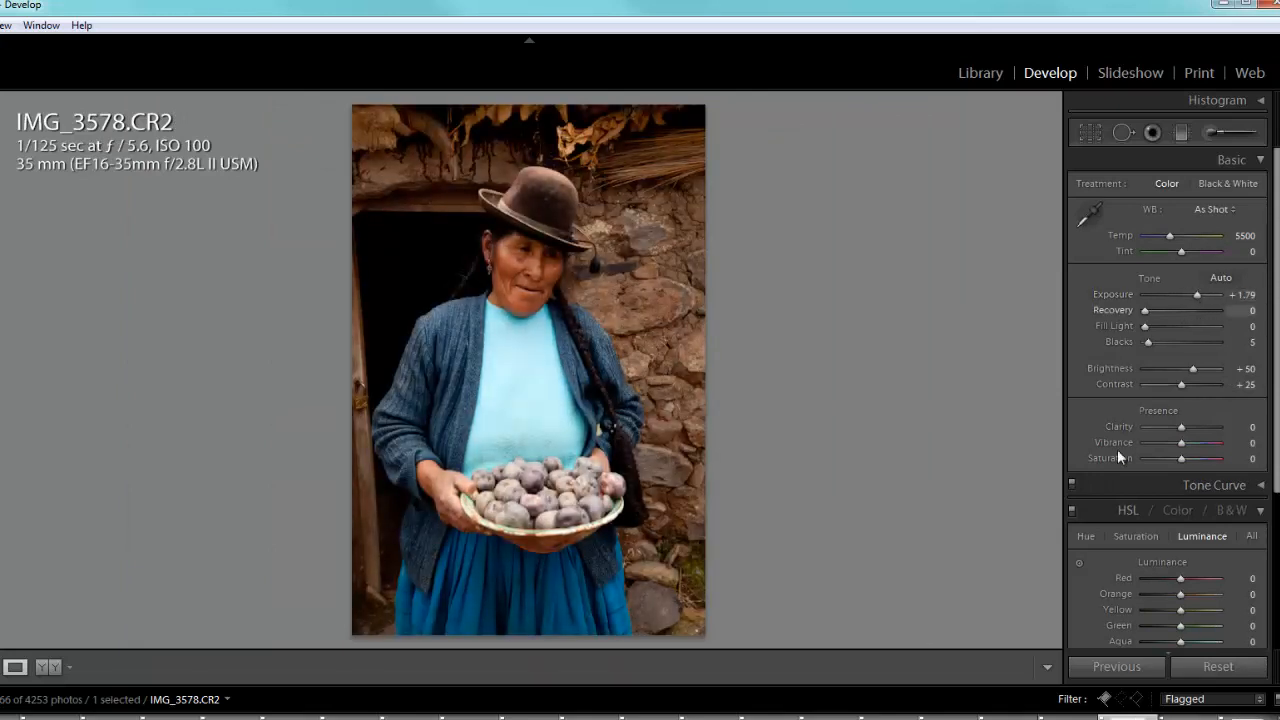
click(1190, 718)
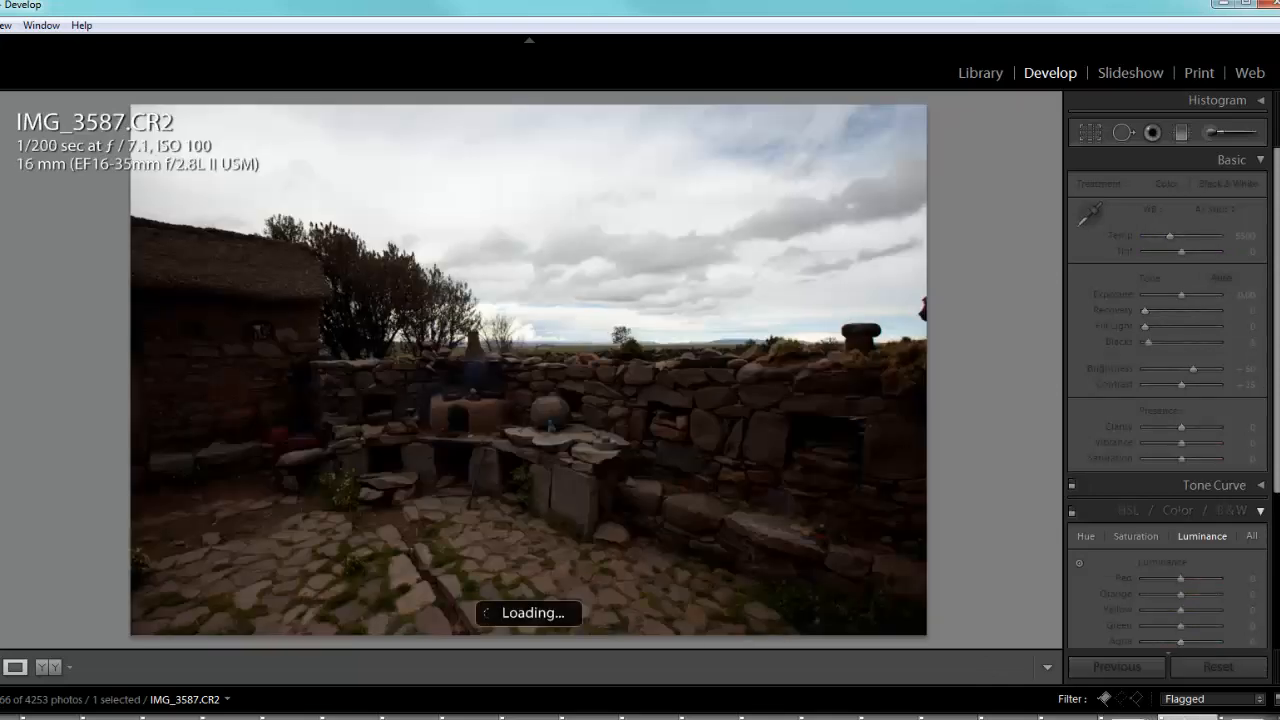
drag(1182, 295, 1197, 311)
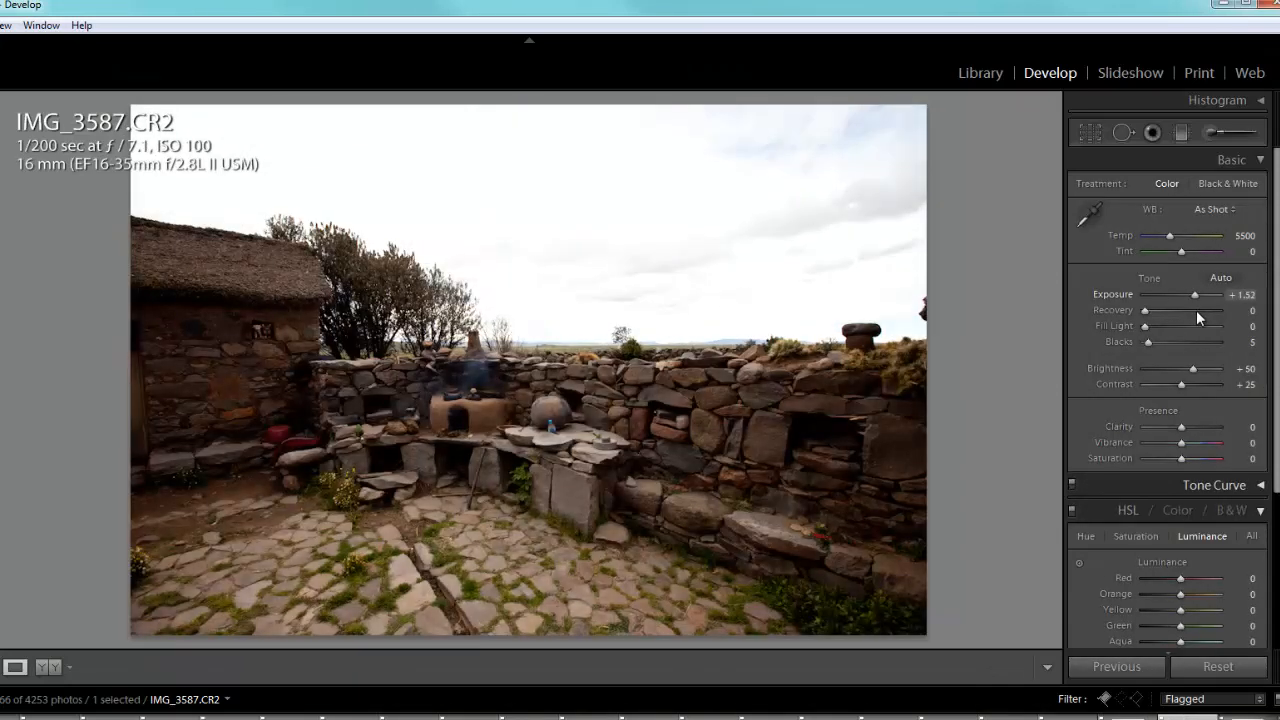
- Raise photo 3764, the person holding the lamb, to exposure +0.87 and lighten the shaded face with the Adjustment Brush
click(1240, 717)
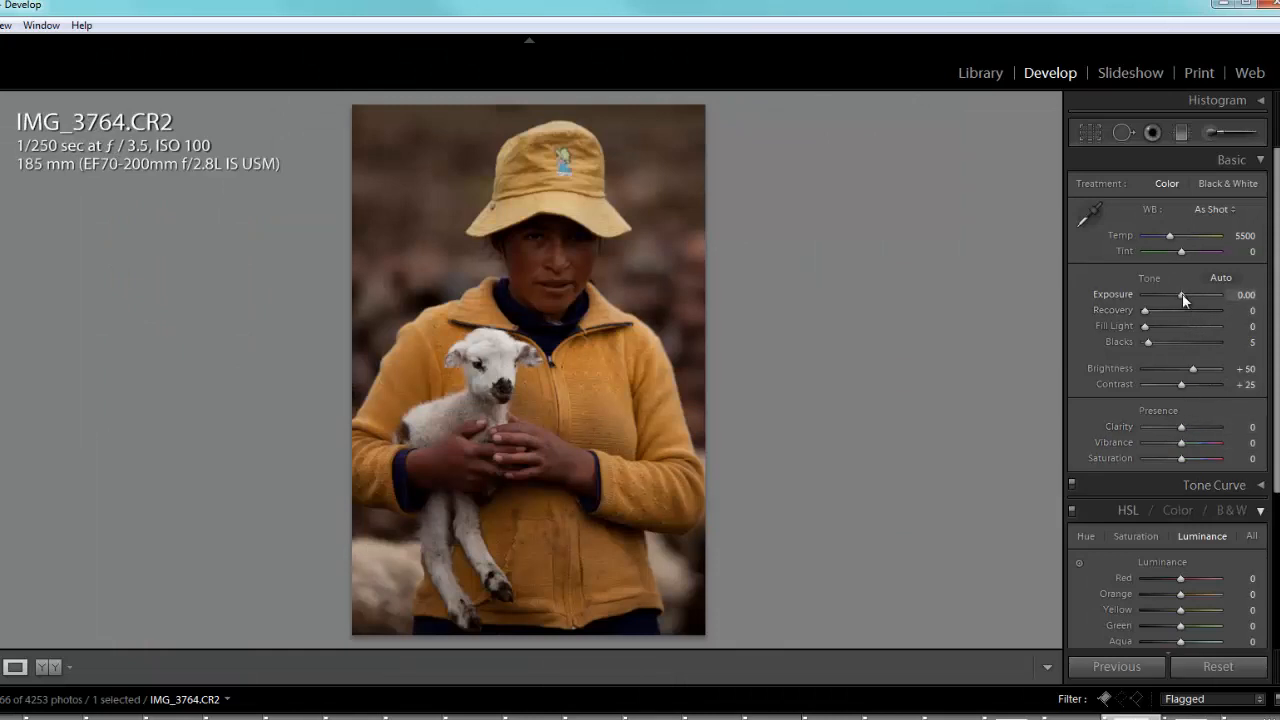
drag(1182, 294, 1190, 301)
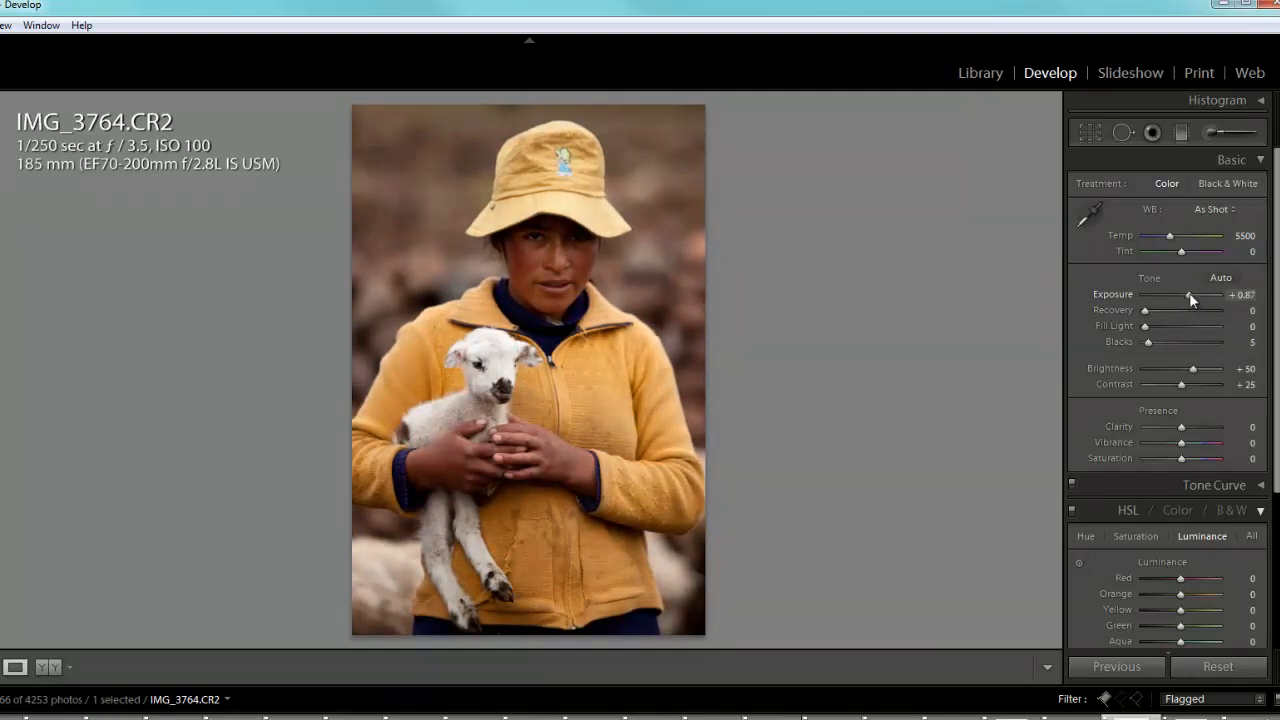
click(1216, 133)
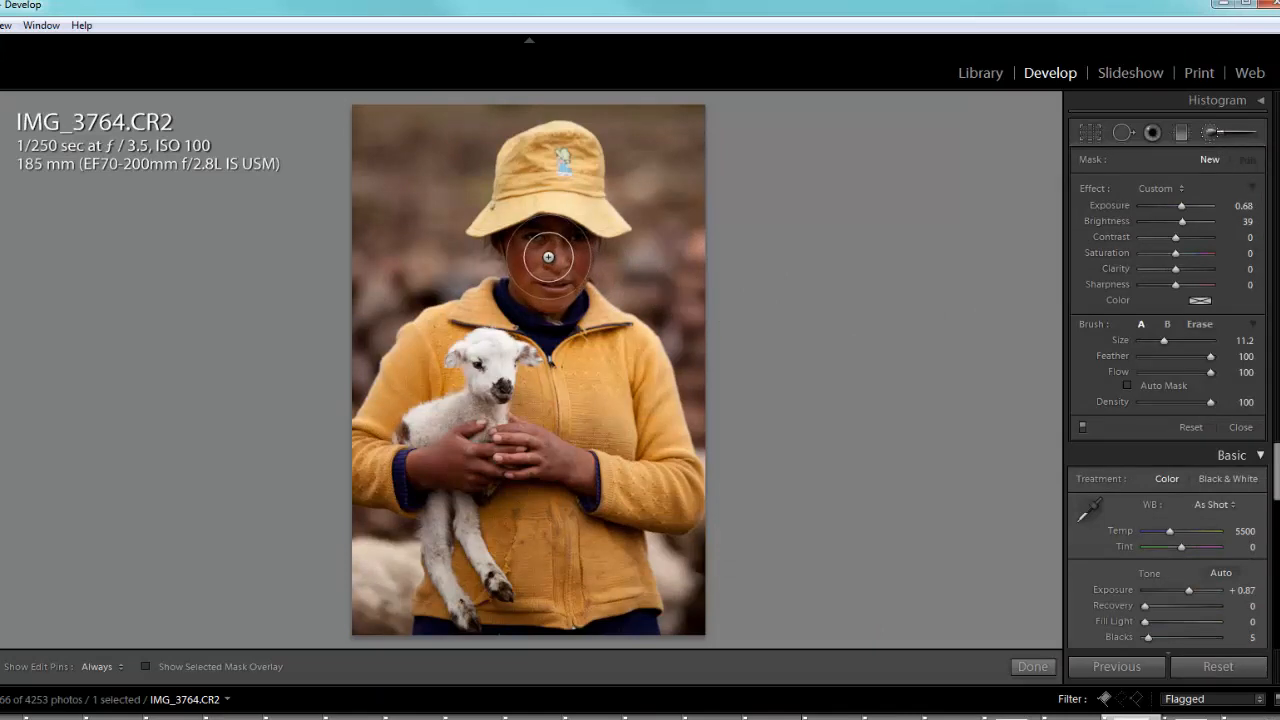
mouse_move(547, 262)
mouse_down()
mouse_move(517, 281)
mouse_move(519, 270)
mouse_move(551, 302)
mouse_move(584, 268)
mouse_move(549, 234)
mouse_move(533, 241)
mouse_move(582, 241)
mouse_up()
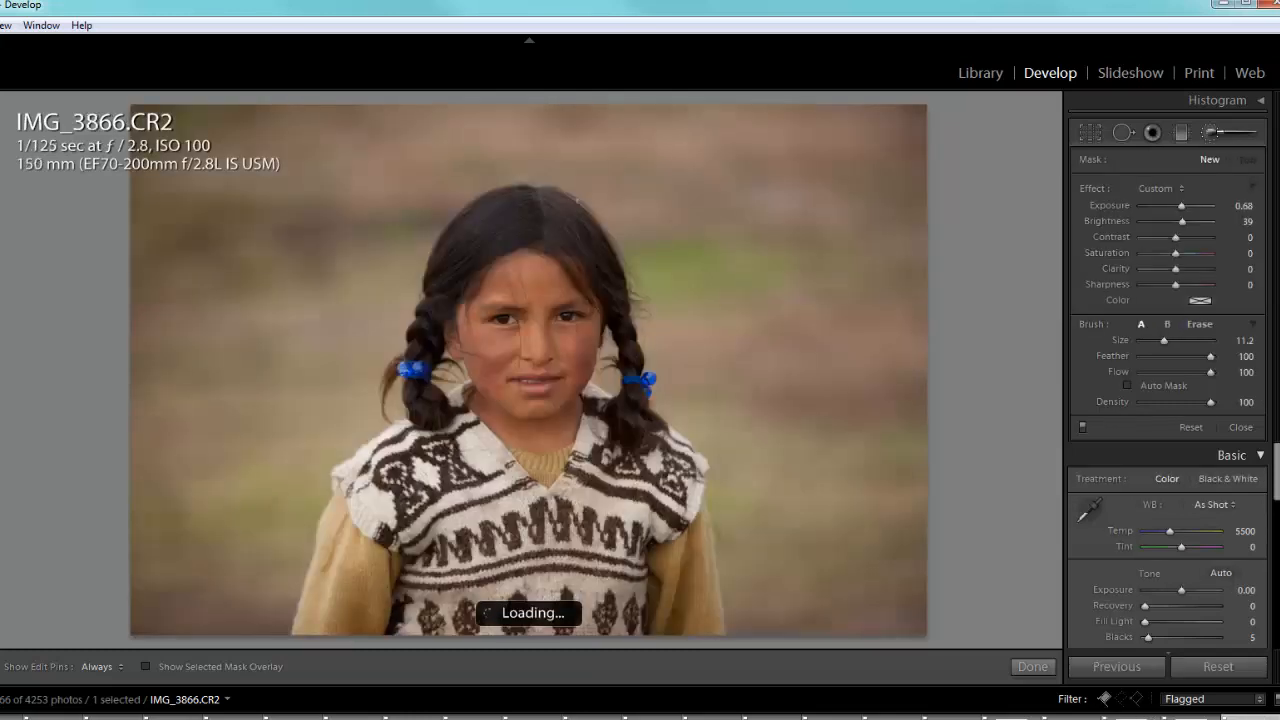
- Crop a strip off the upper edge of photo 3866, the girl with braids, keeping its full width
click(1090, 133)
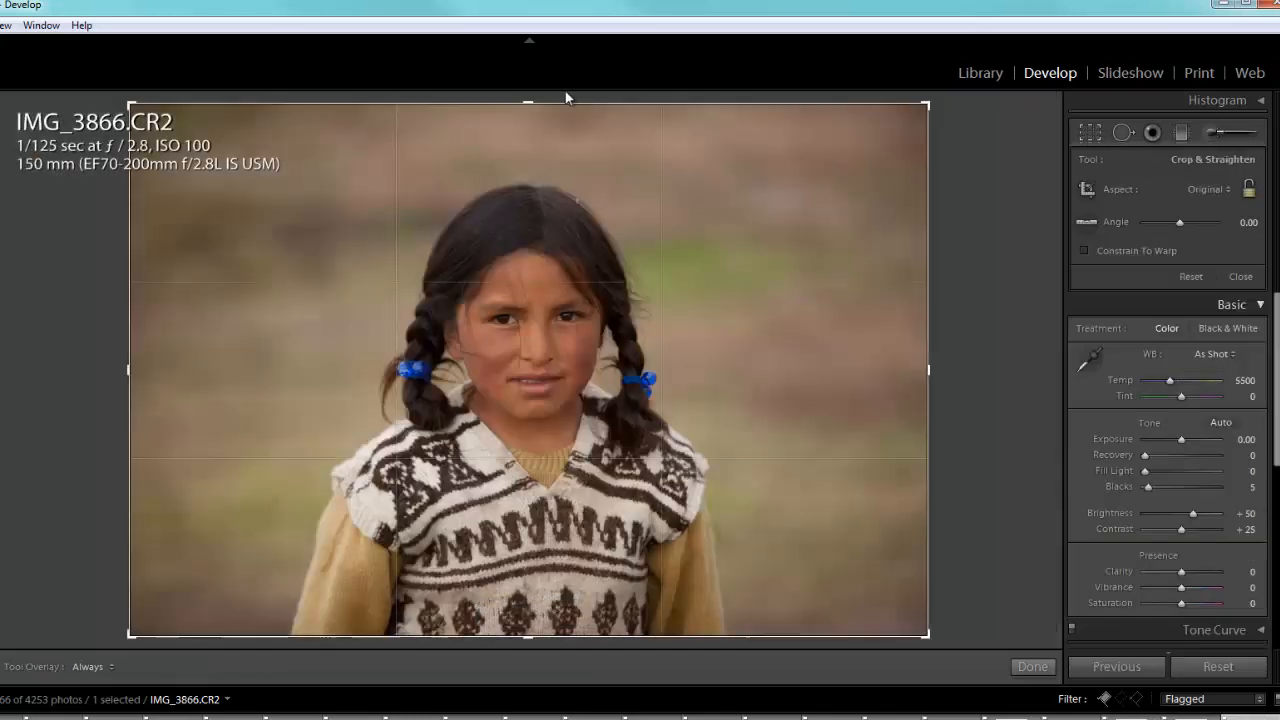
drag(528, 104, 526, 132)
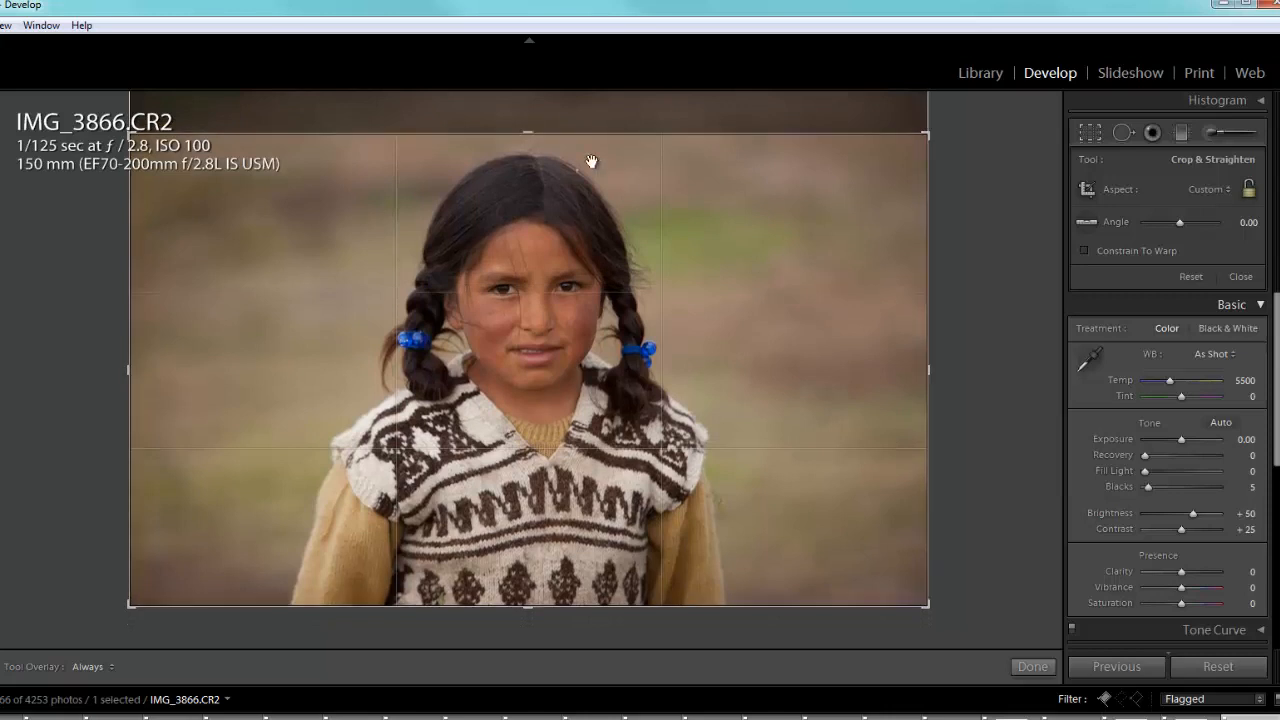
key(Return)
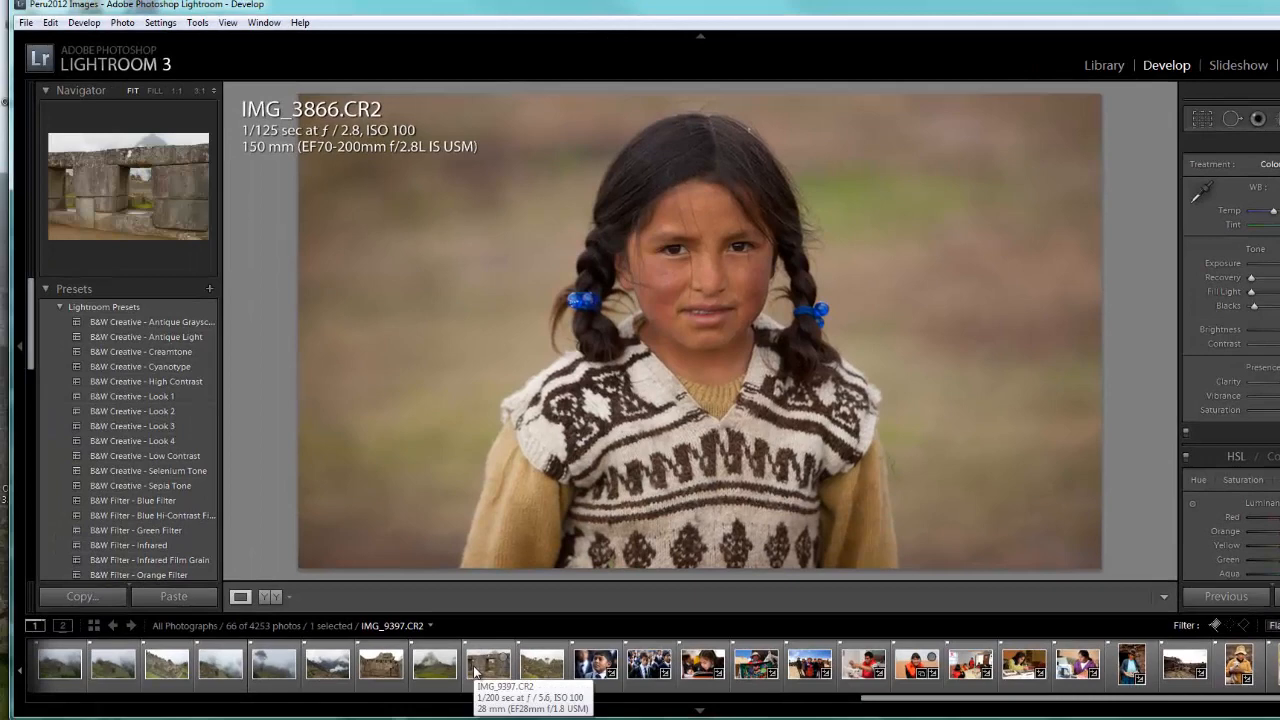
- Select all flagged photos with IMG_7890 as the active one, leaving out three photos, including IMG_8755
drag(915, 700, 113, 694)
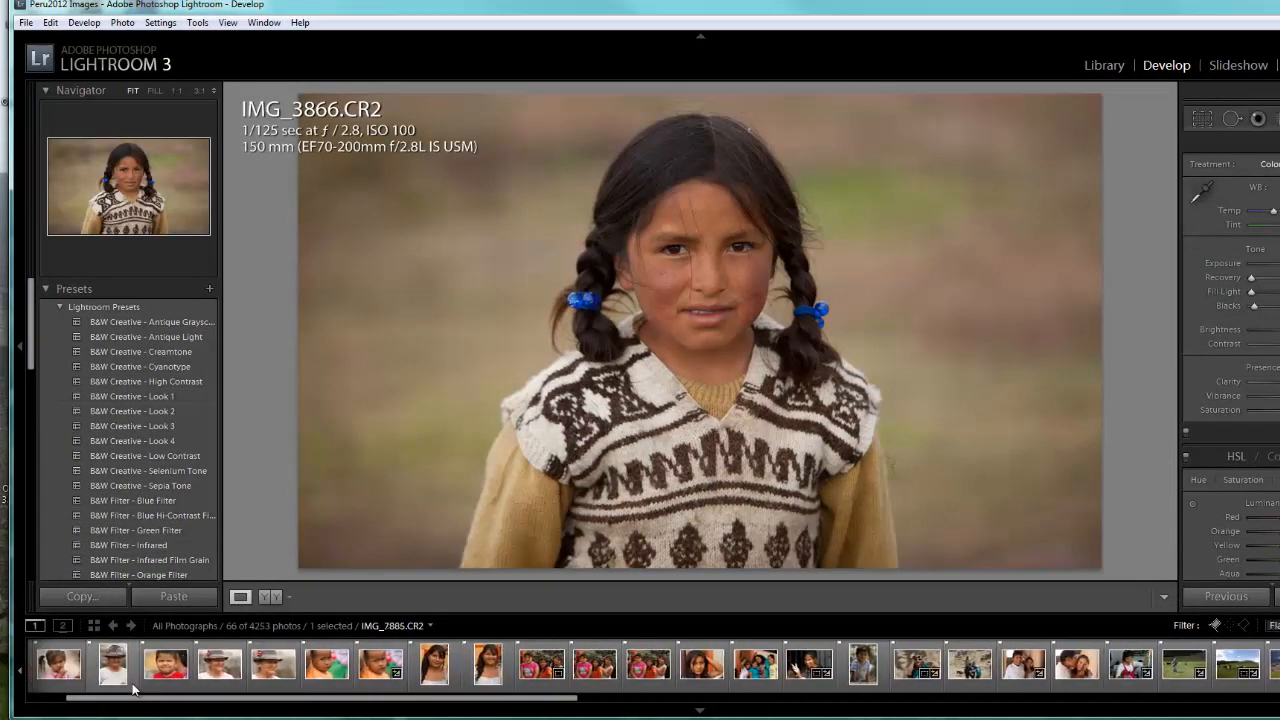
click(167, 663)
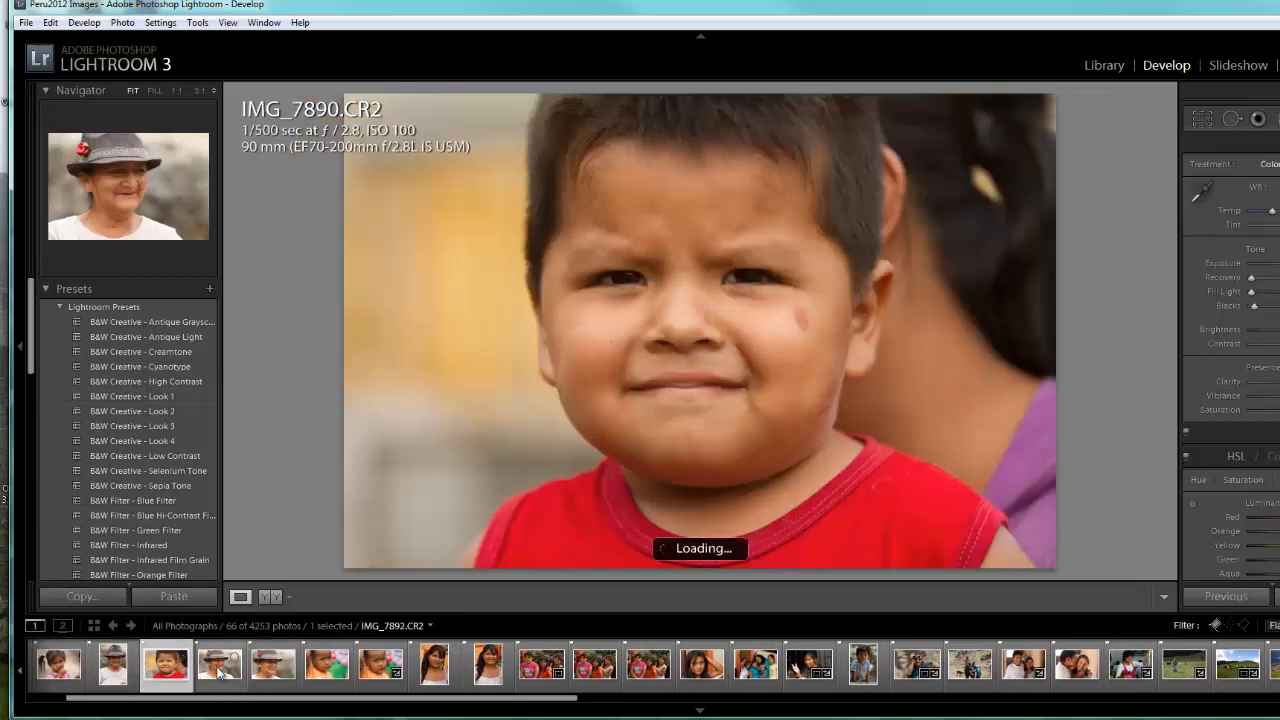
key(ctrl+a)
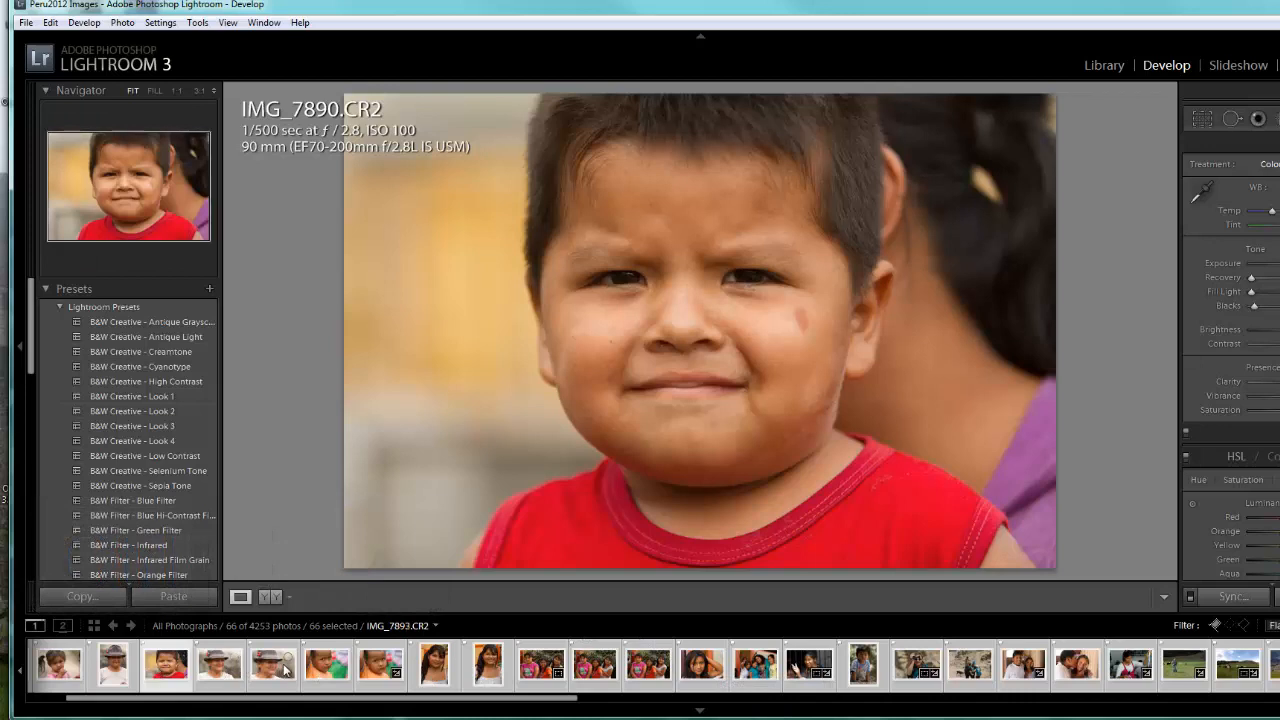
ctrl+click(597, 680)
ctrl+click(809, 670)
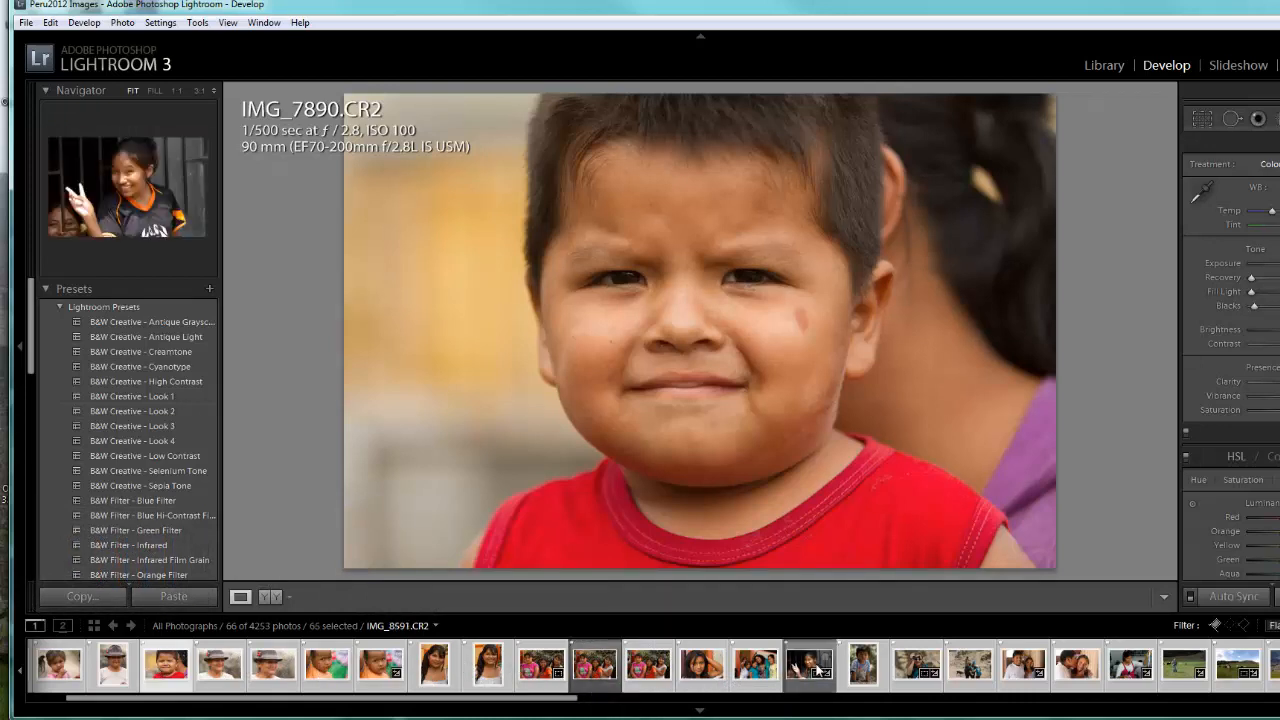
ctrl+click(1143, 670)
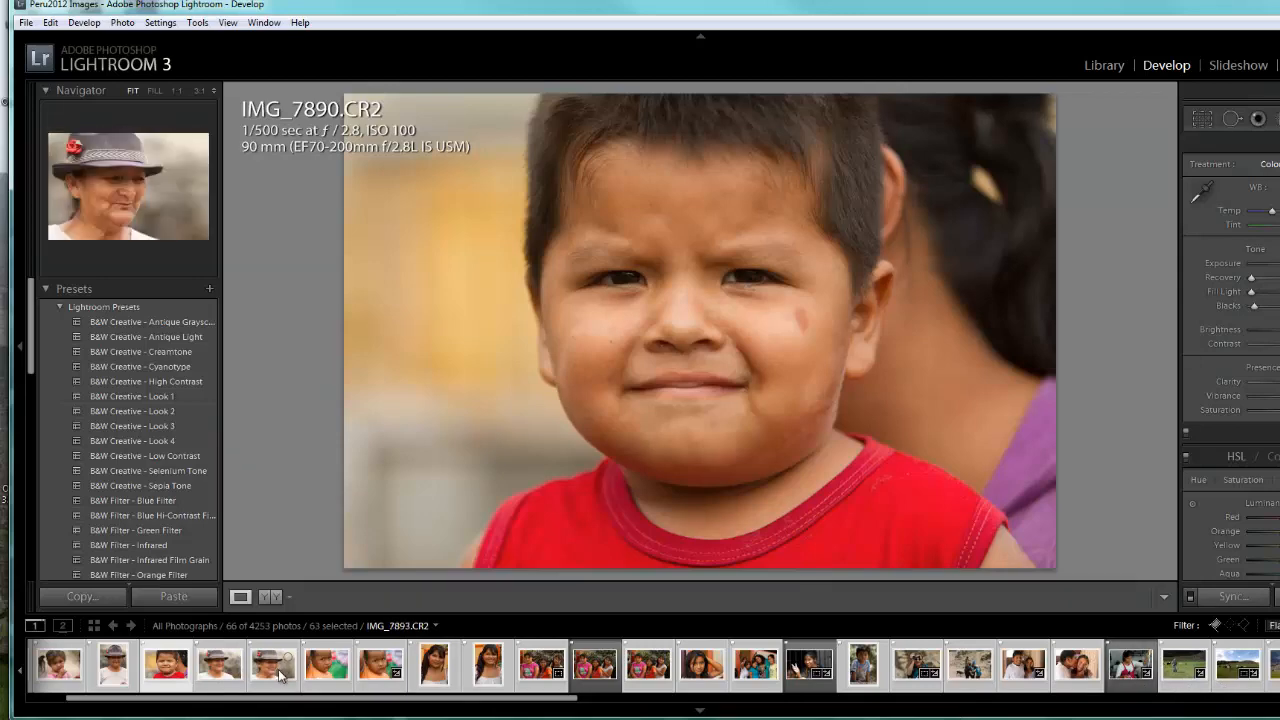
- Open the export settings for the selected photos and review the user presets, file settings and image sizing options
click(26, 22)
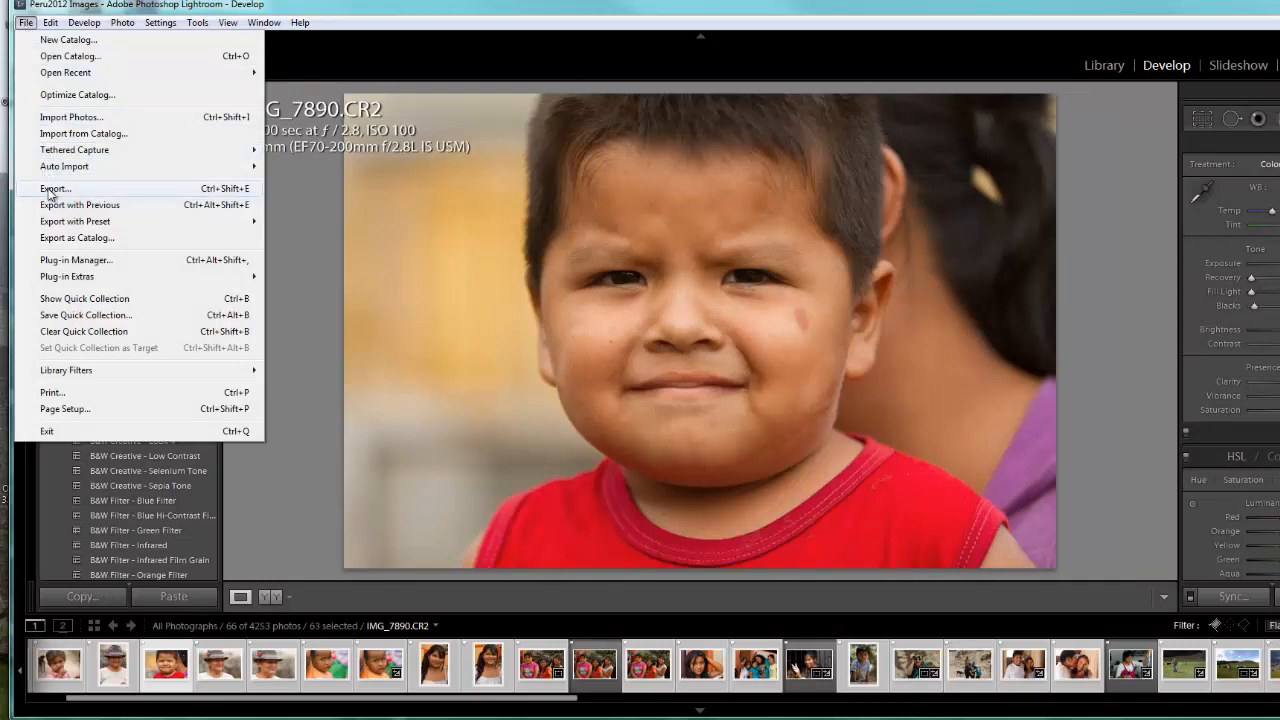
click(52, 189)
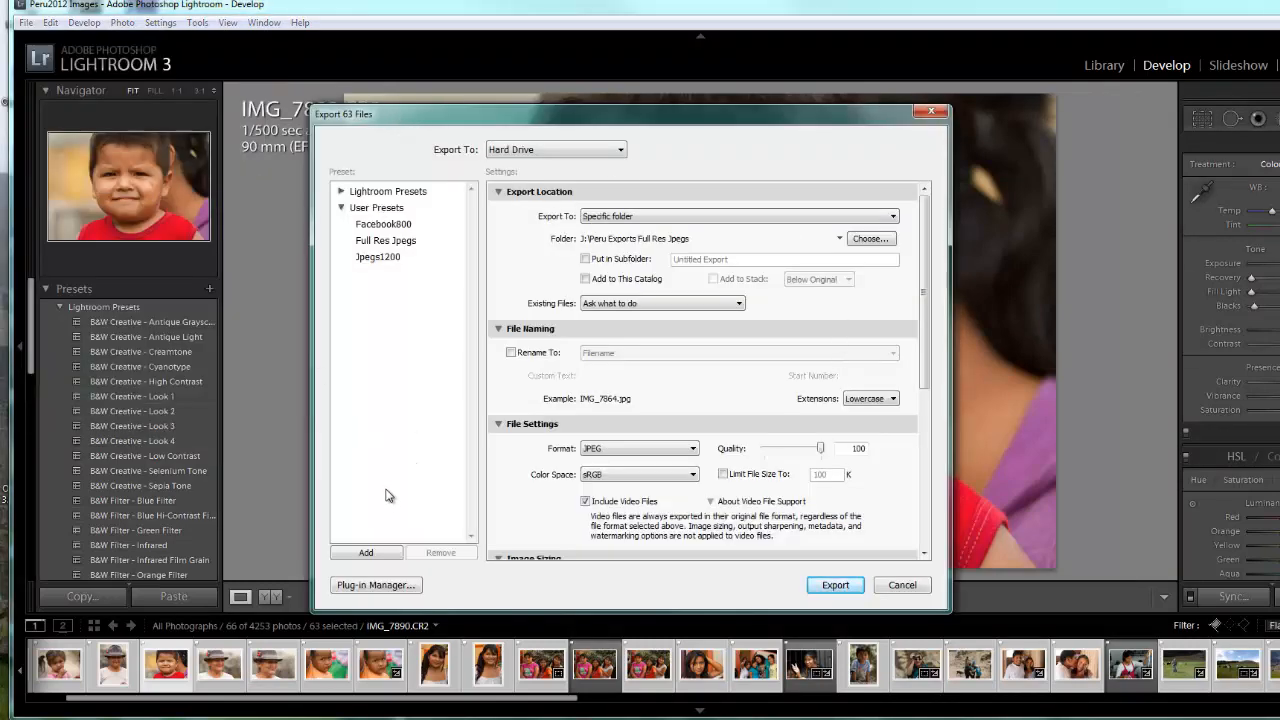
click(341, 208)
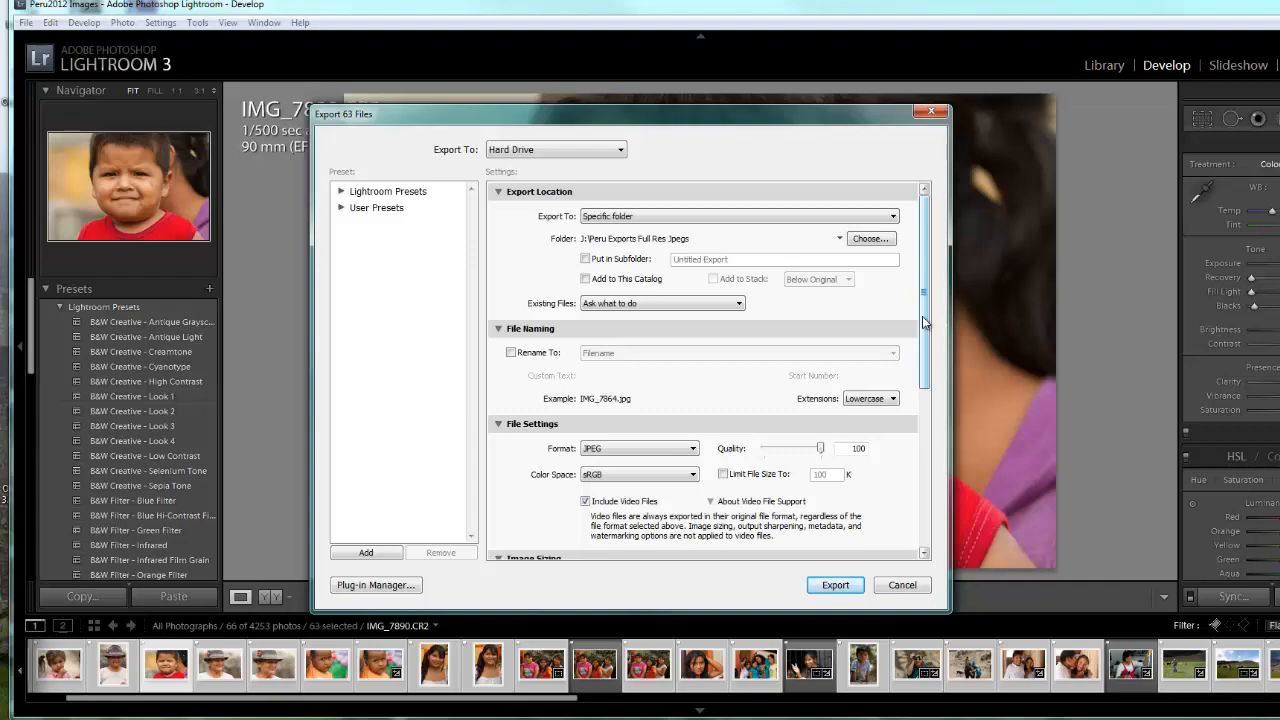
click(341, 207)
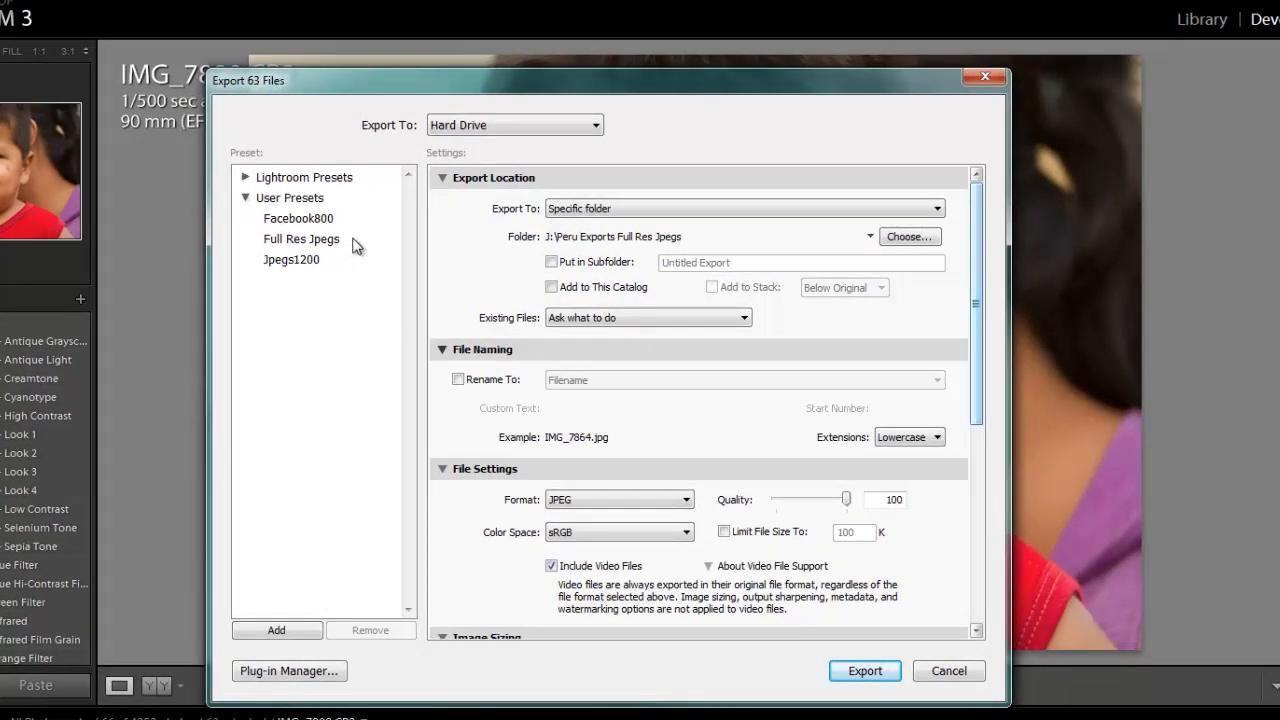
drag(977, 282, 986, 431)
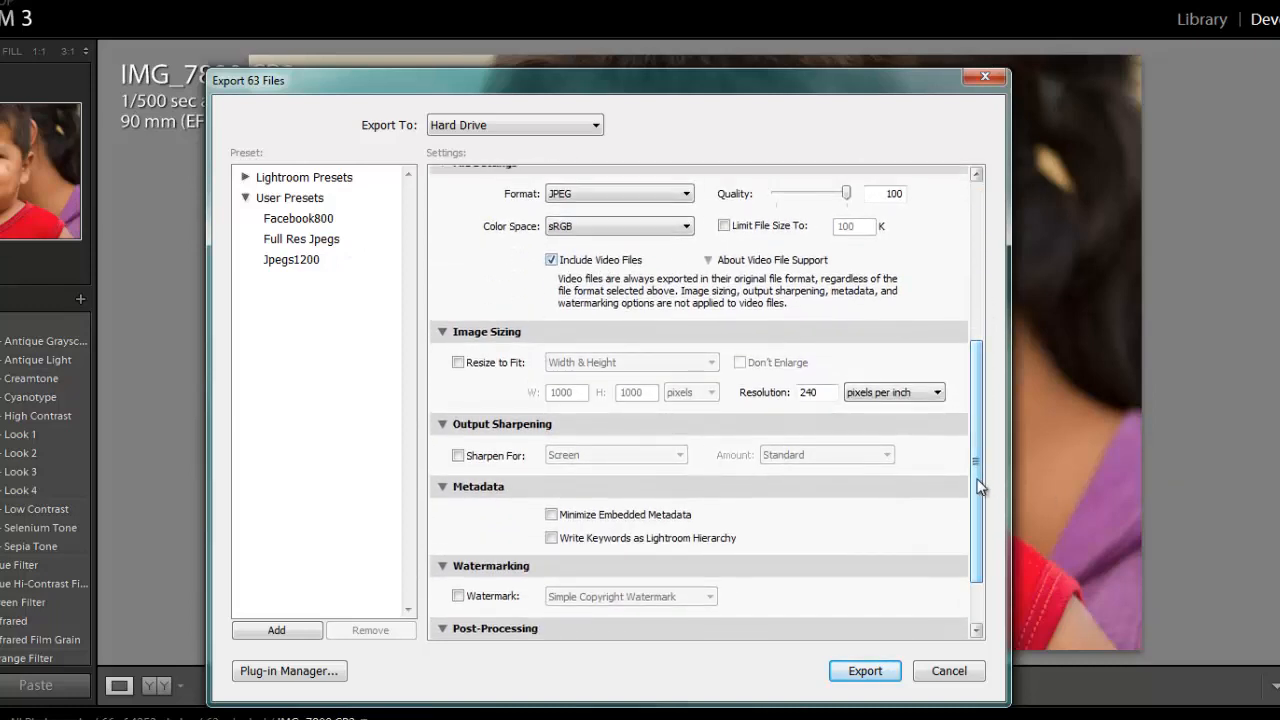
drag(980, 487, 975, 325)
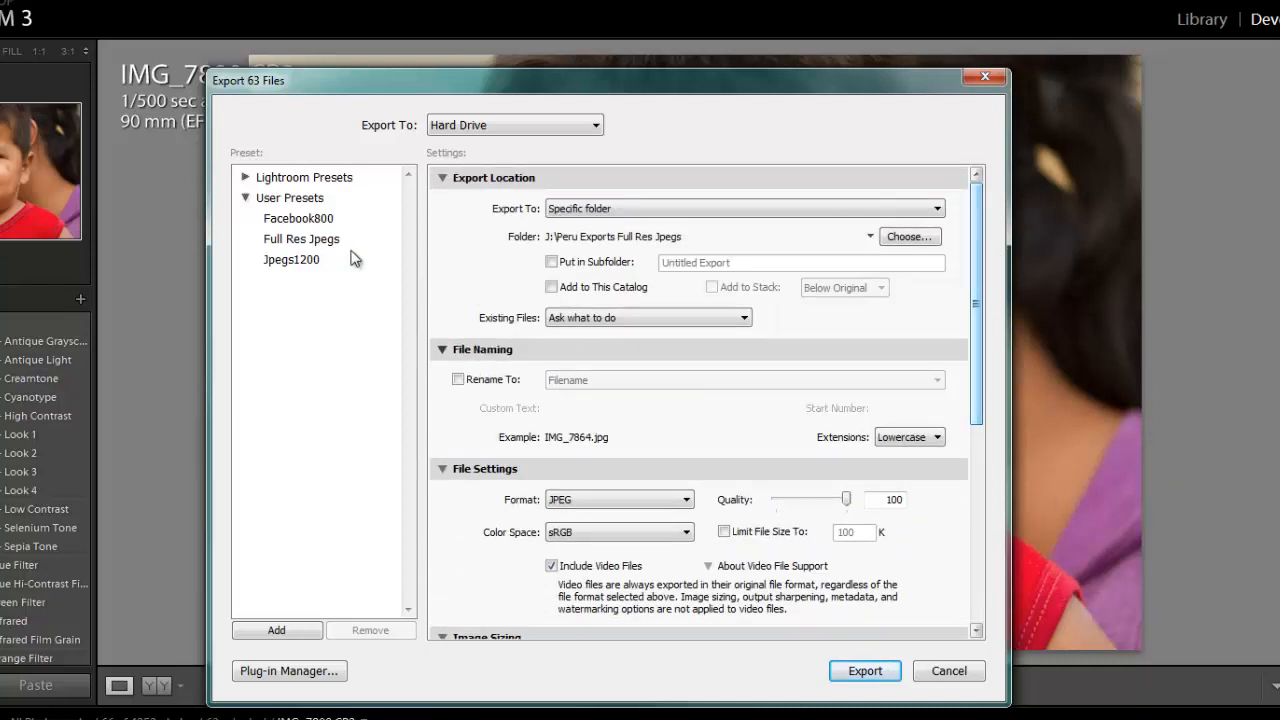
- Load the Full Res Jpegs and Jpegs1200 export presets in turn and compare their location and file settings
click(288, 243)
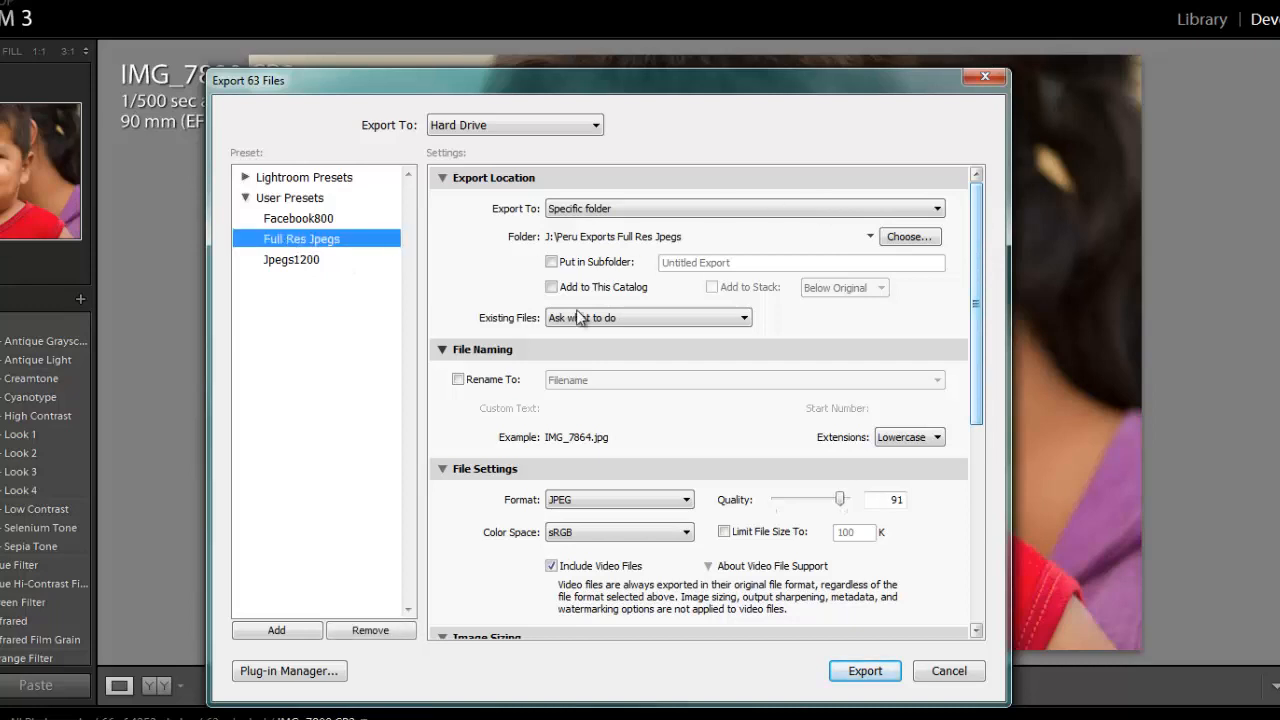
drag(979, 386, 982, 336)
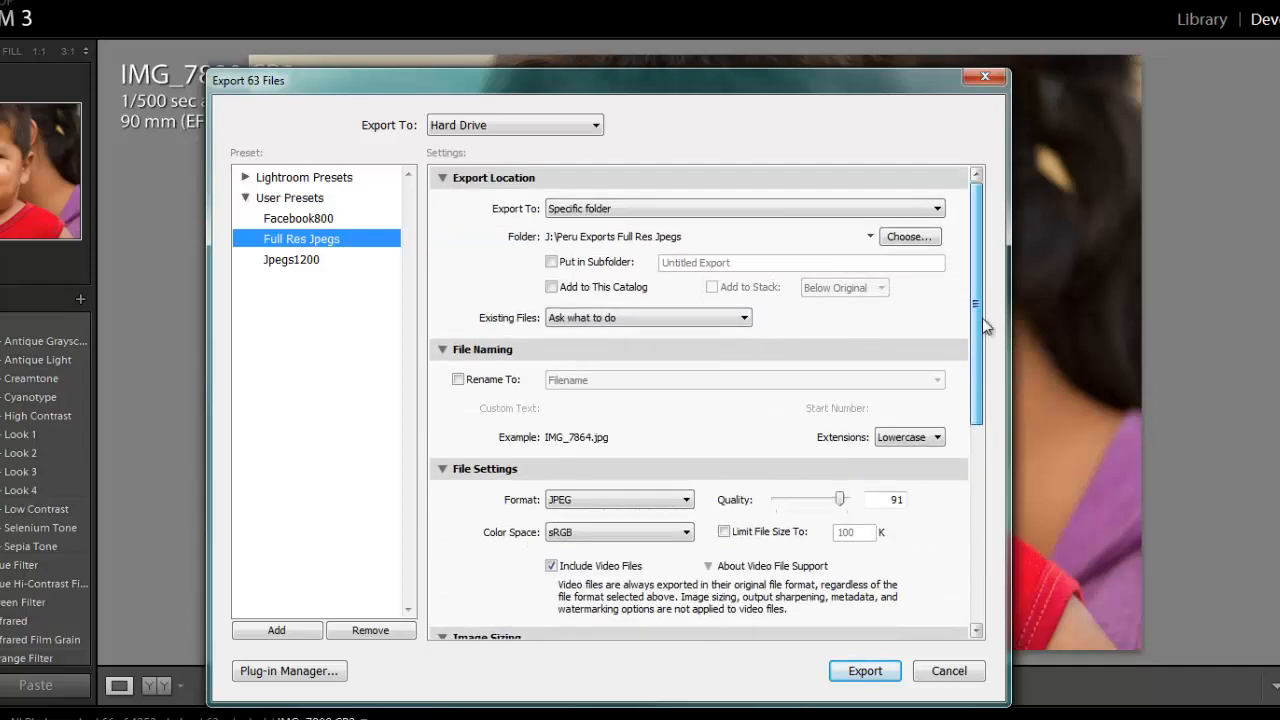
click(286, 259)
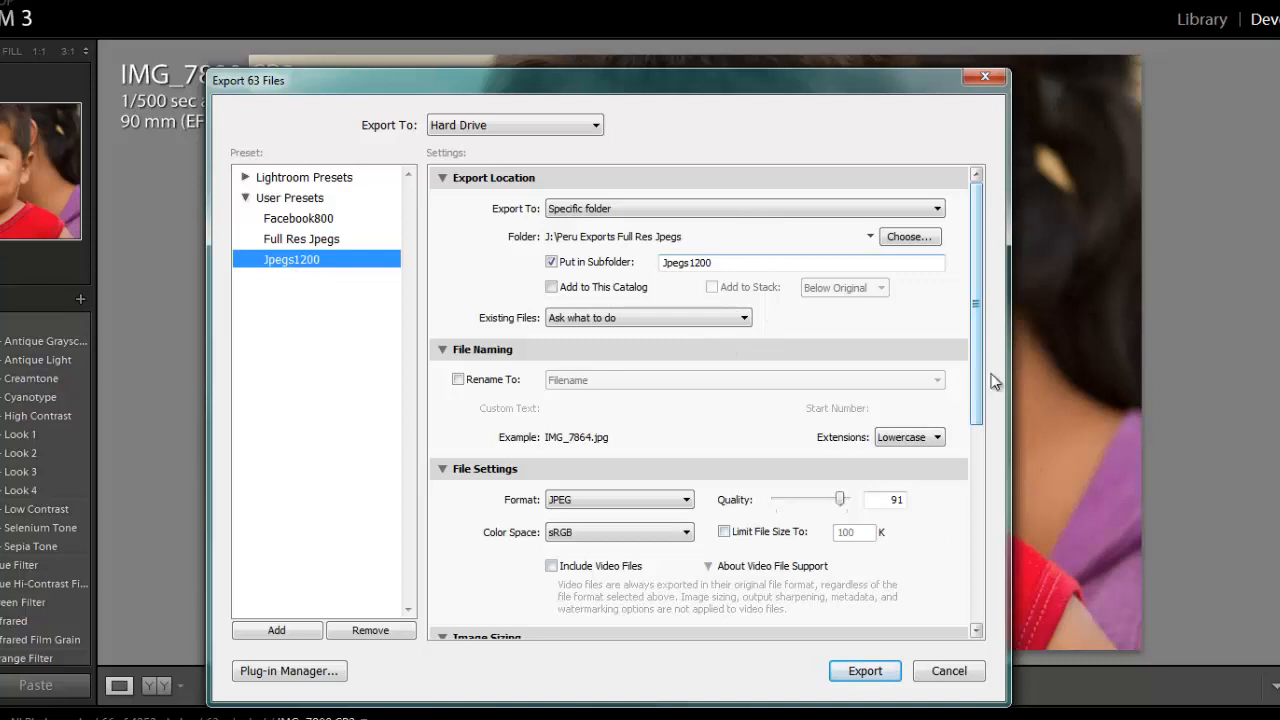
- Create a new user export preset named Jpegs600 based on the Facebook800 preset's settings
click(300, 220)
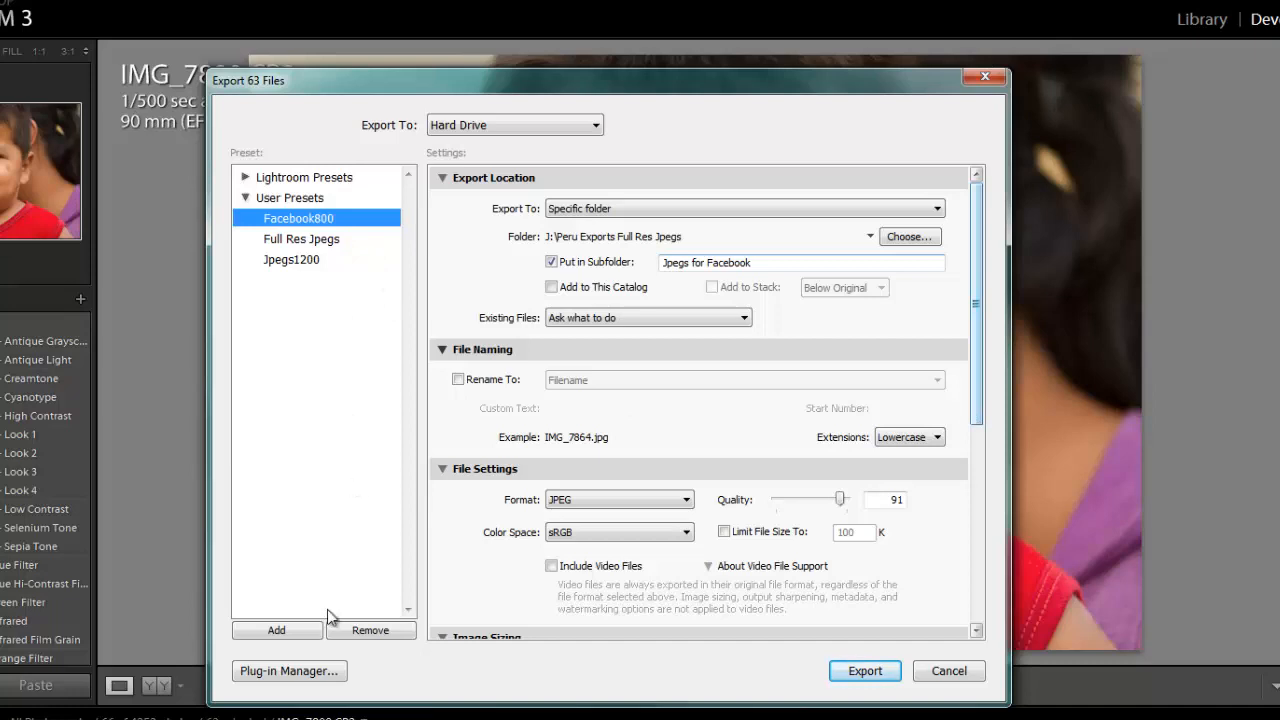
click(278, 632)
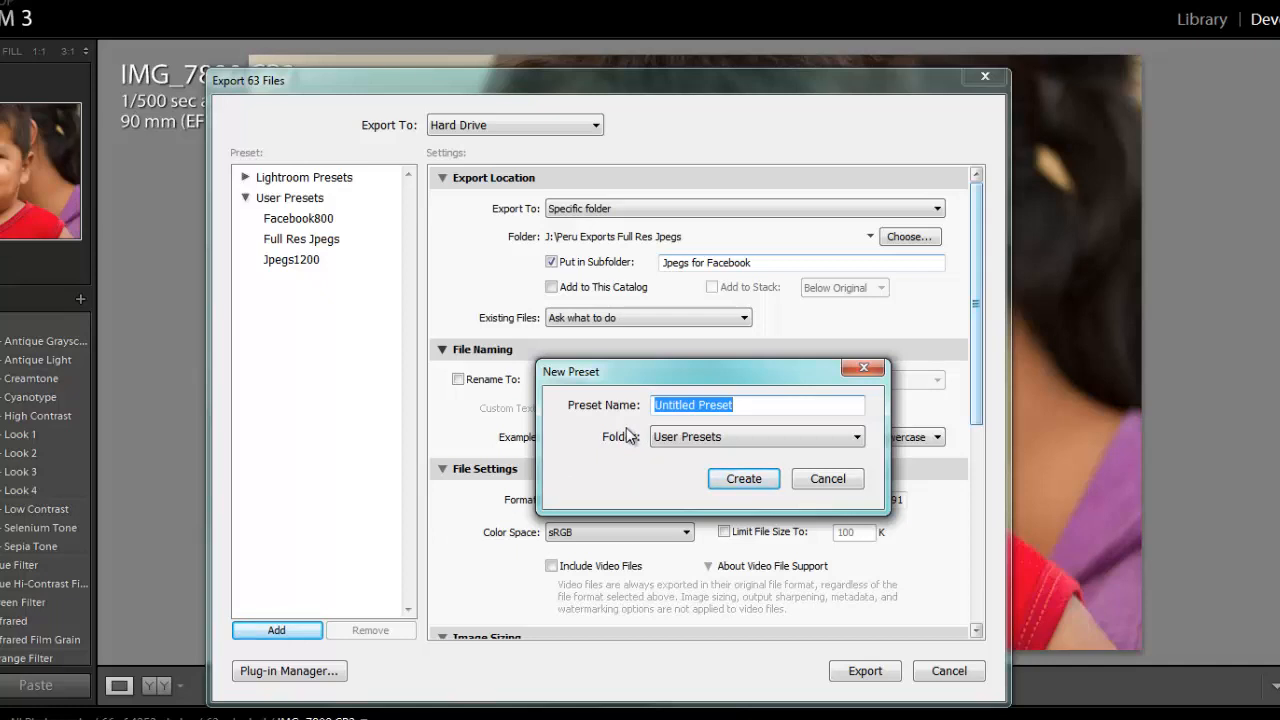
text(Jpegs600)
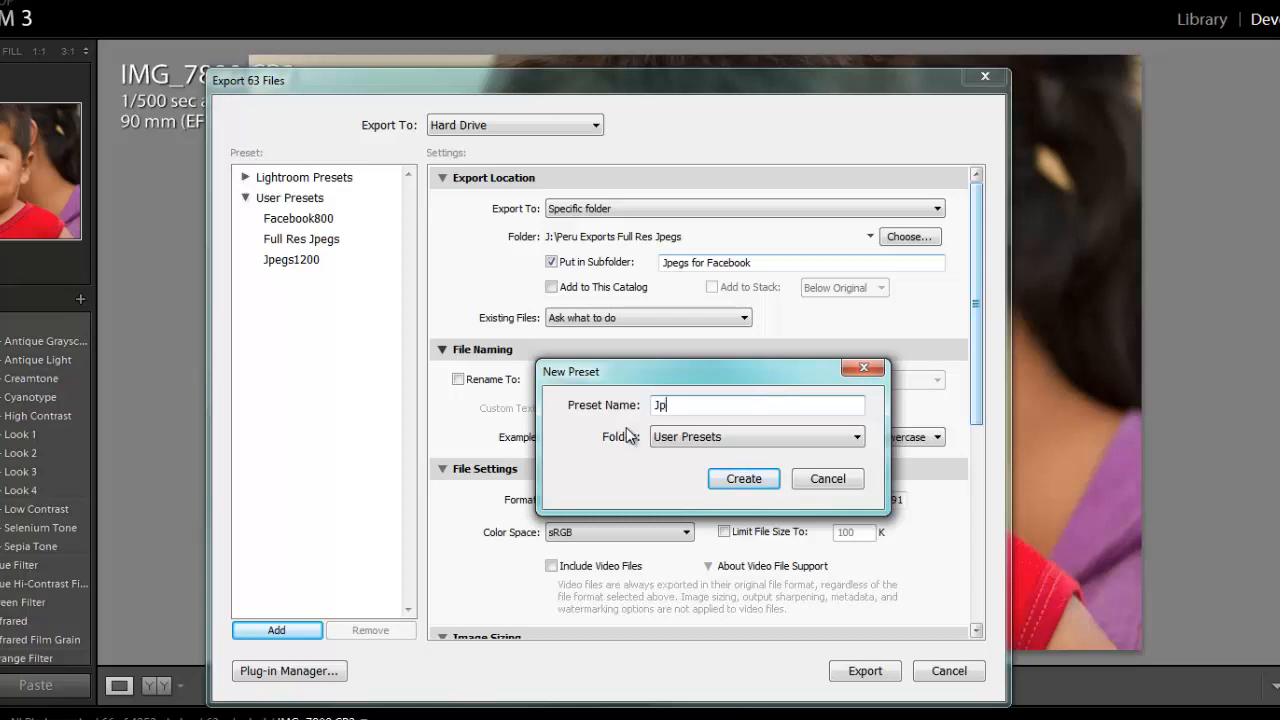
click(743, 484)
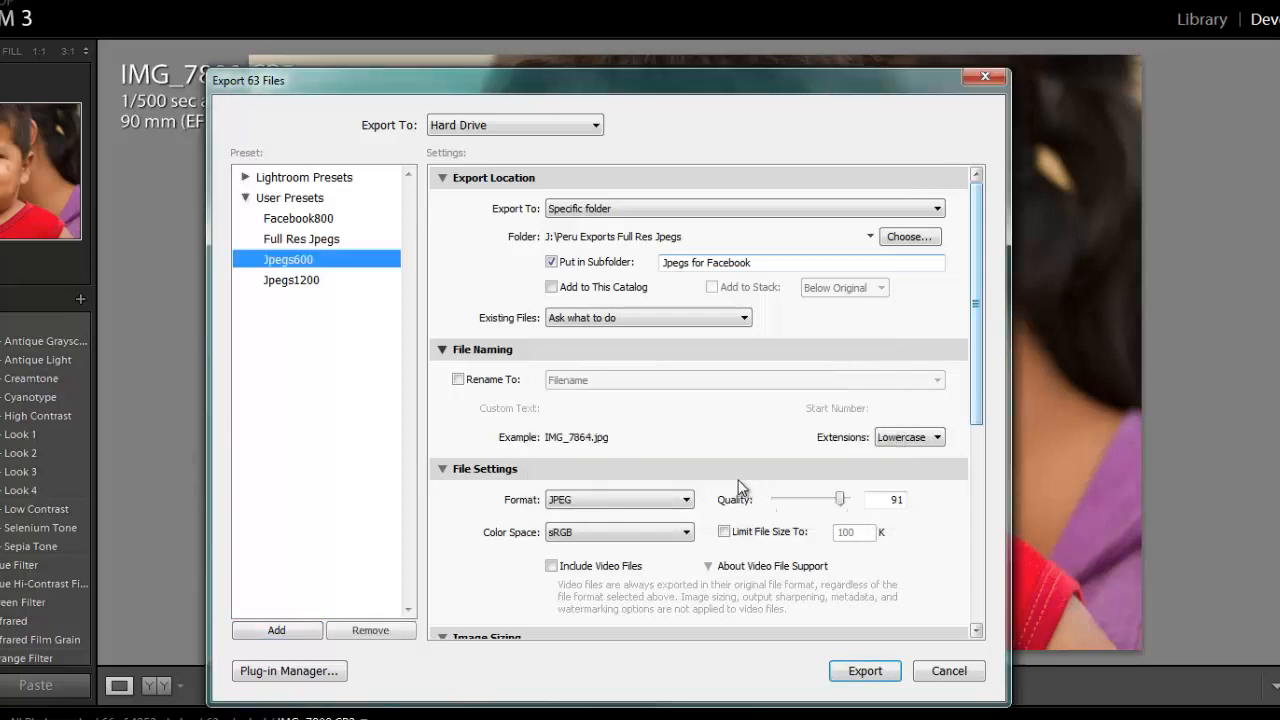
- Create a folder named PeruJpegs600 inside Peru Exports Full Res Jpegs and use it as the export destination
click(905, 240)
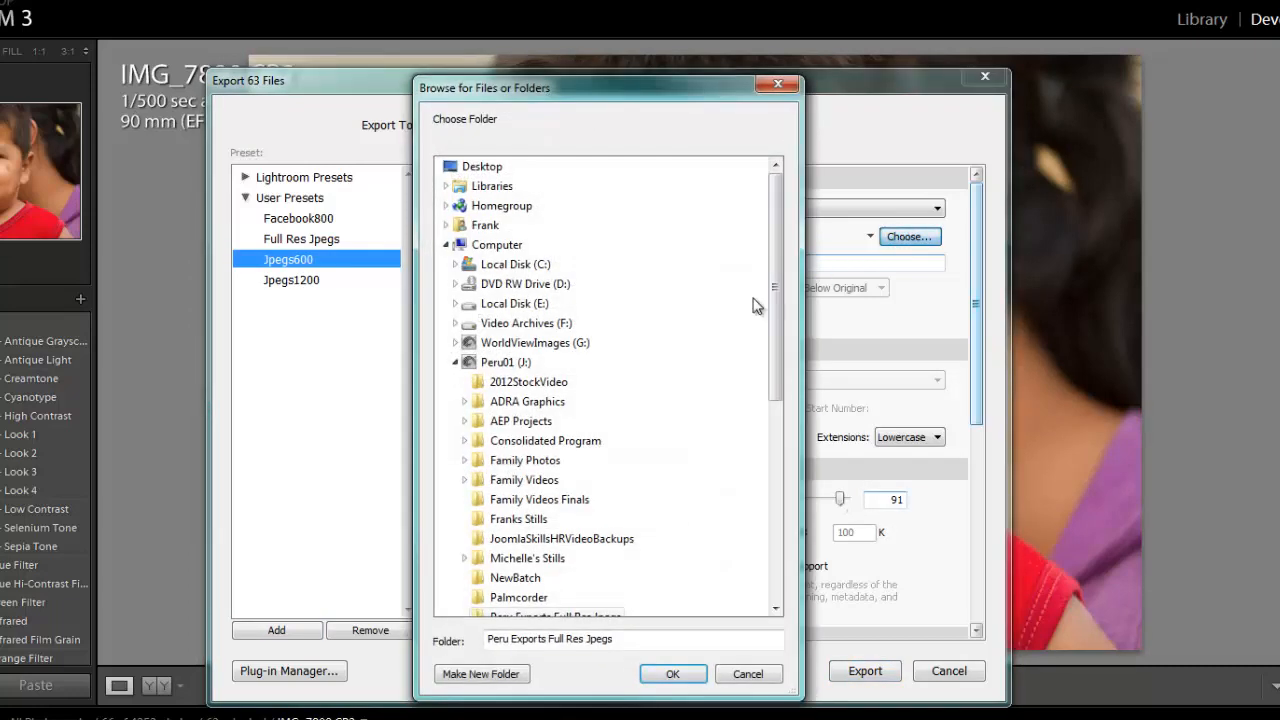
click(498, 676)
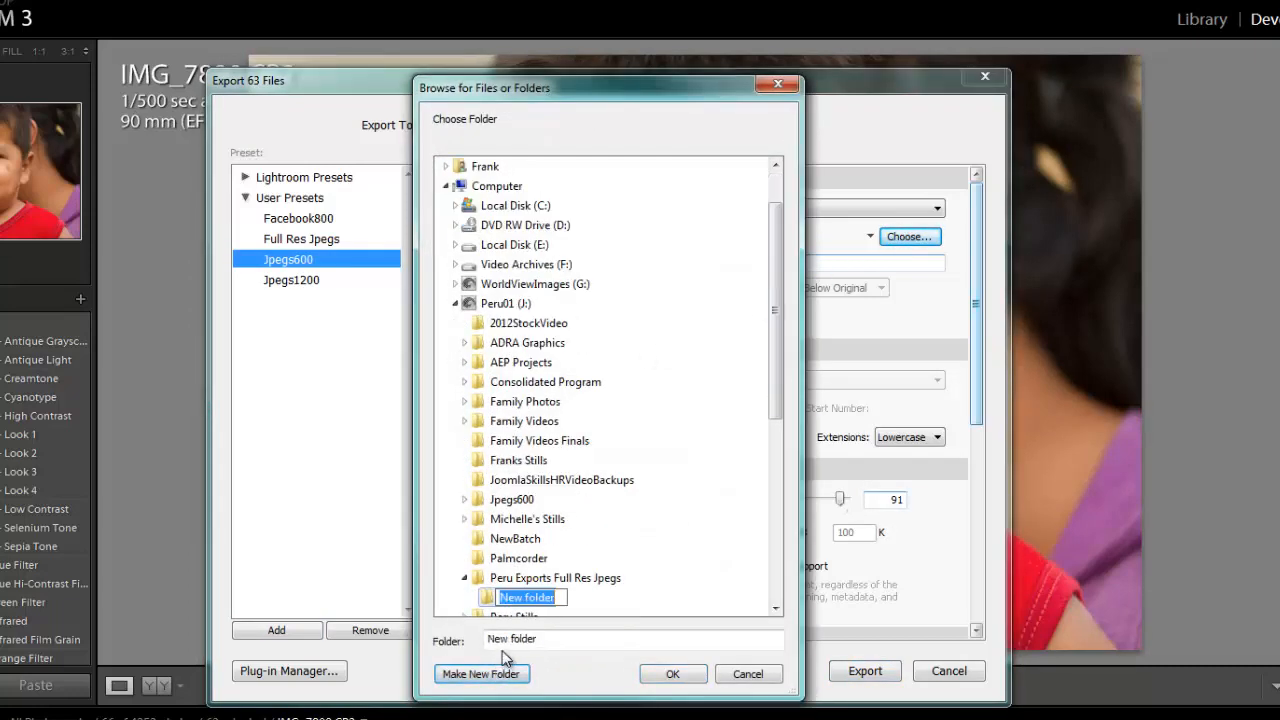
text(Peru)
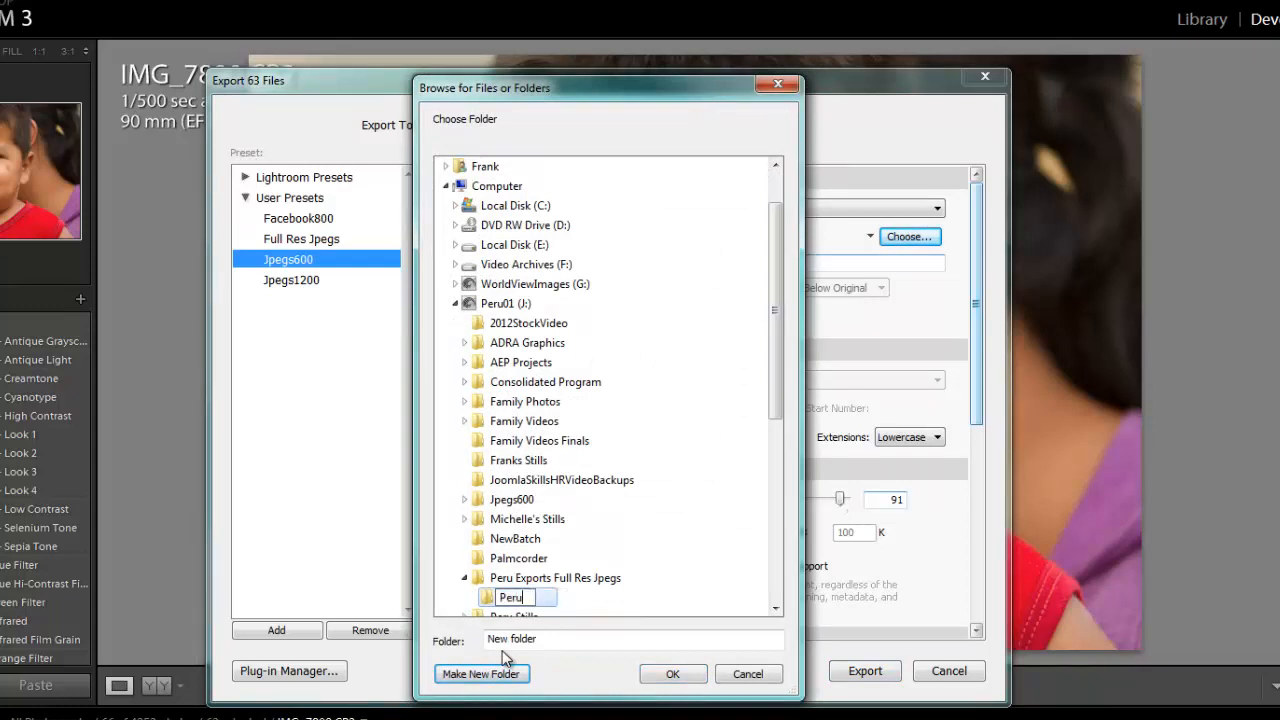
text(Jpegs600)
key(Return)
key(Return)
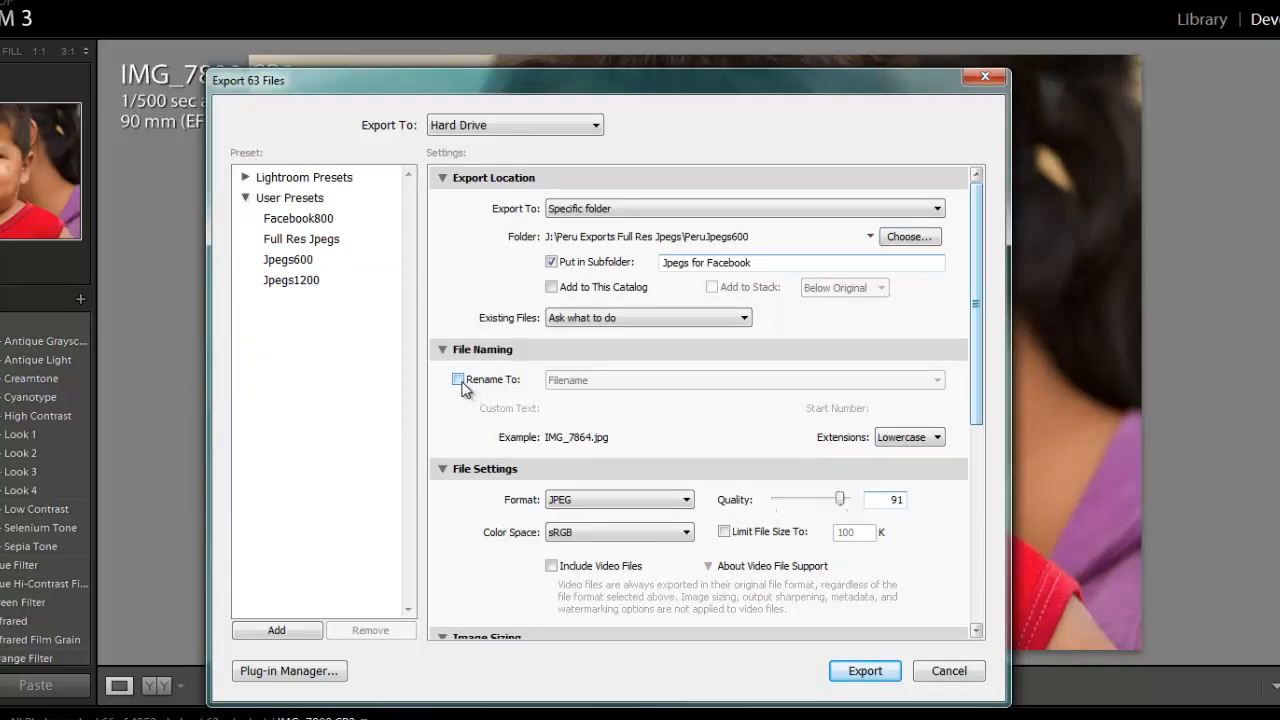
- Enable file renaming with the Filename template and inspect the filename template editor without changing it
click(458, 380)
click(939, 379)
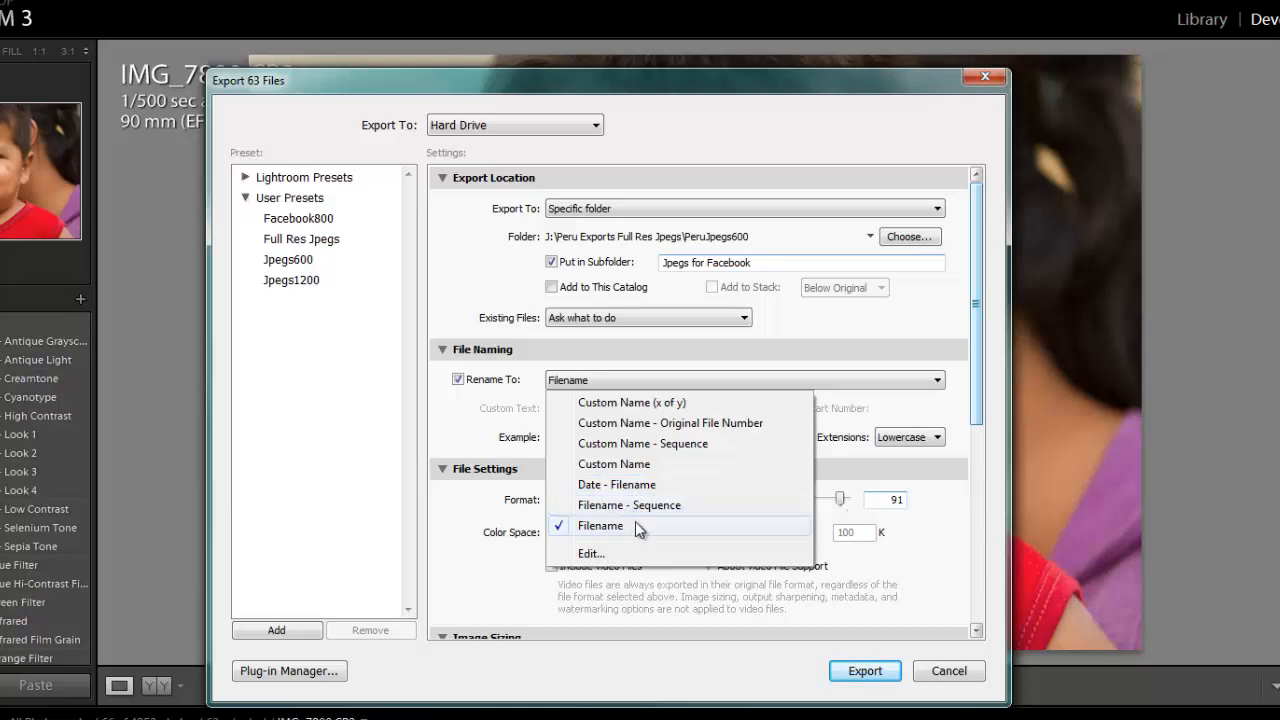
click(591, 556)
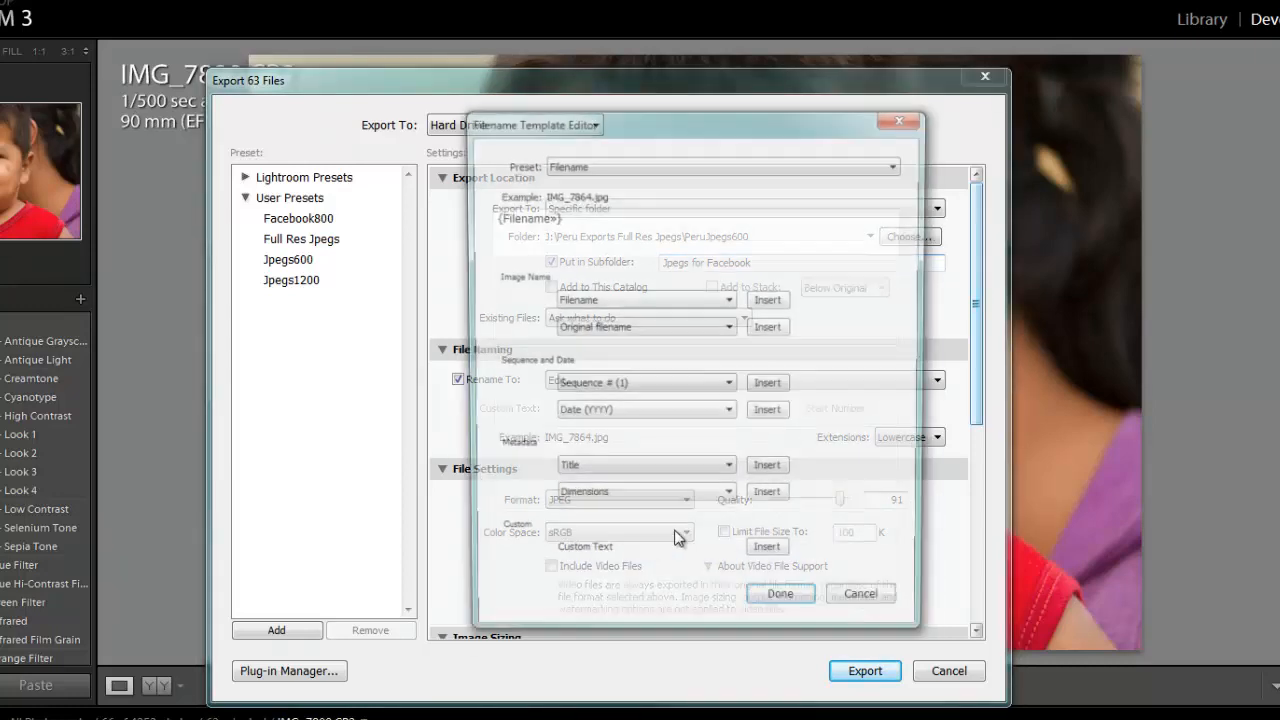
click(885, 609)
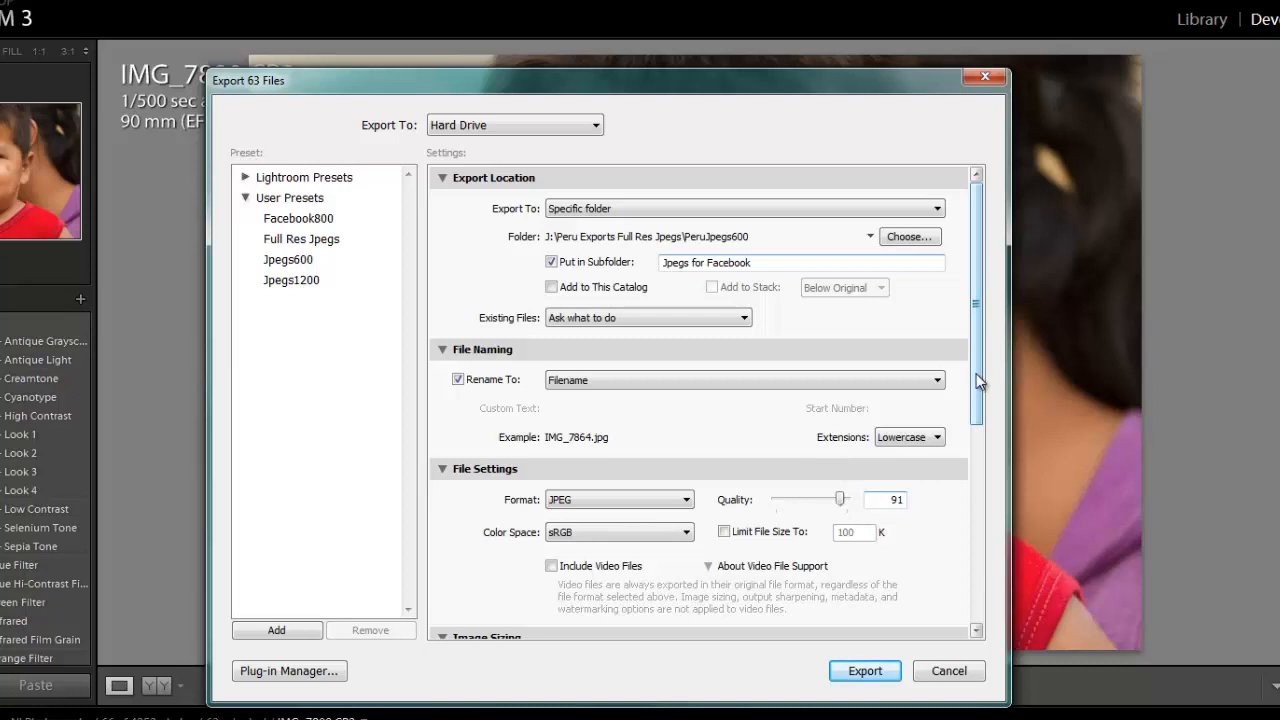
- Keep JPEG as the export file format and set its quality to 90
drag(976, 375, 975, 430)
click(688, 399)
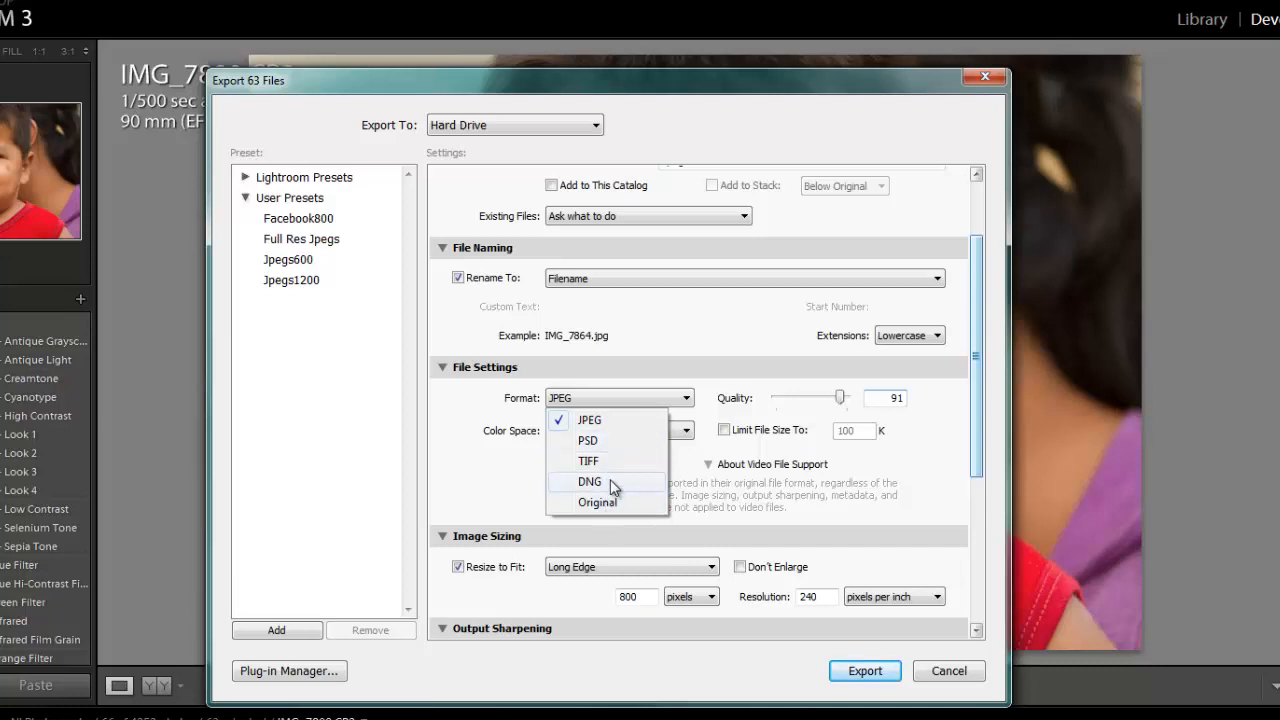
click(597, 424)
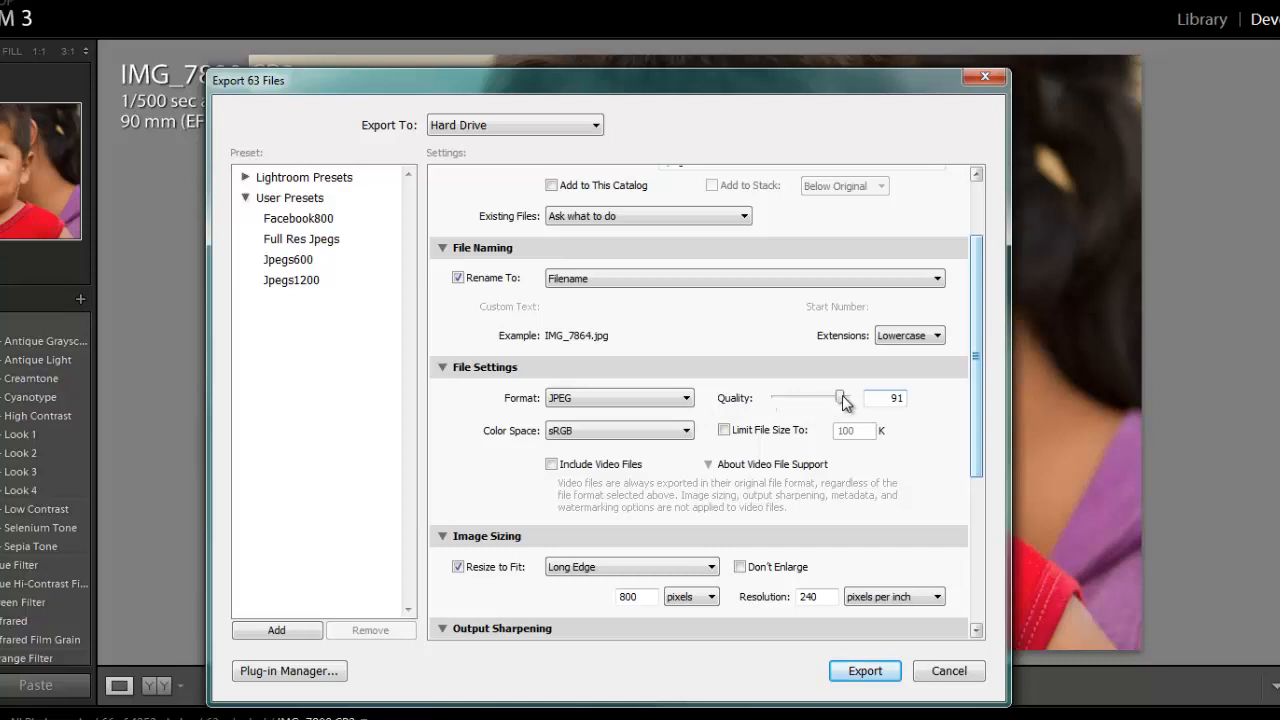
drag(845, 403, 842, 398)
text(90)
- Resize the exported images to fit a width and height of 600 by 600 pixels
scroll(740, 440, down, 5)
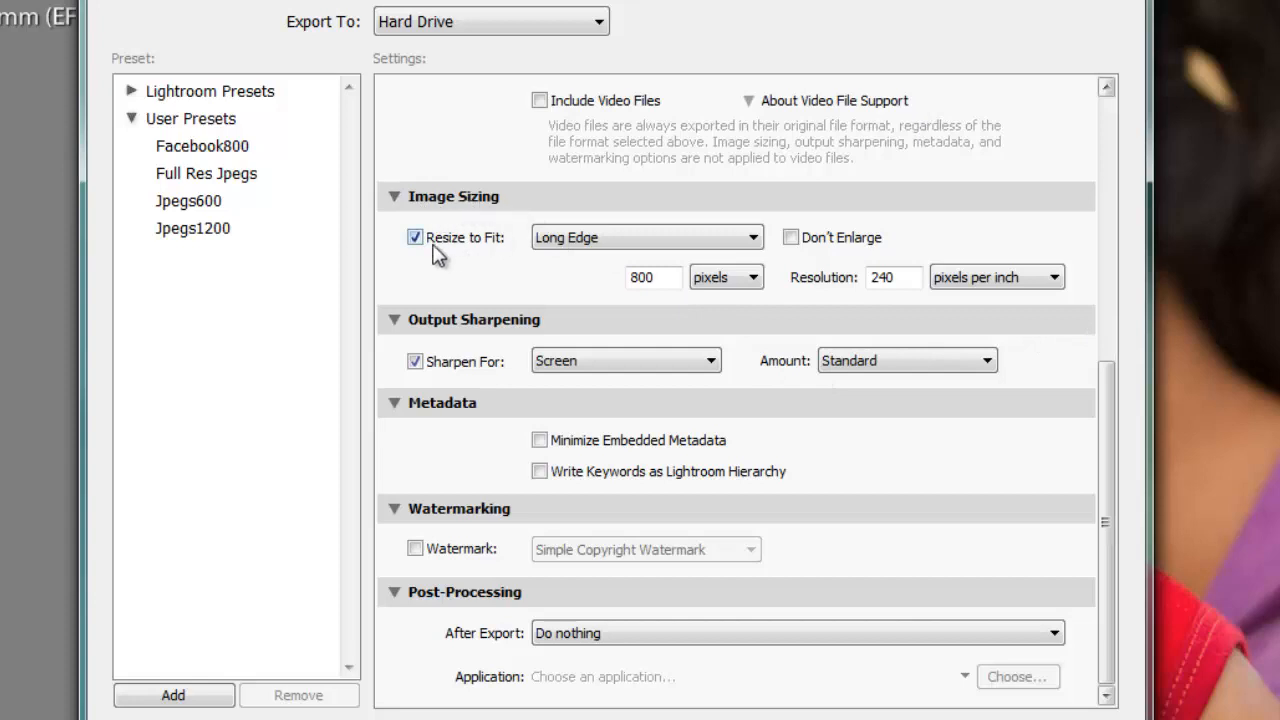
click(753, 240)
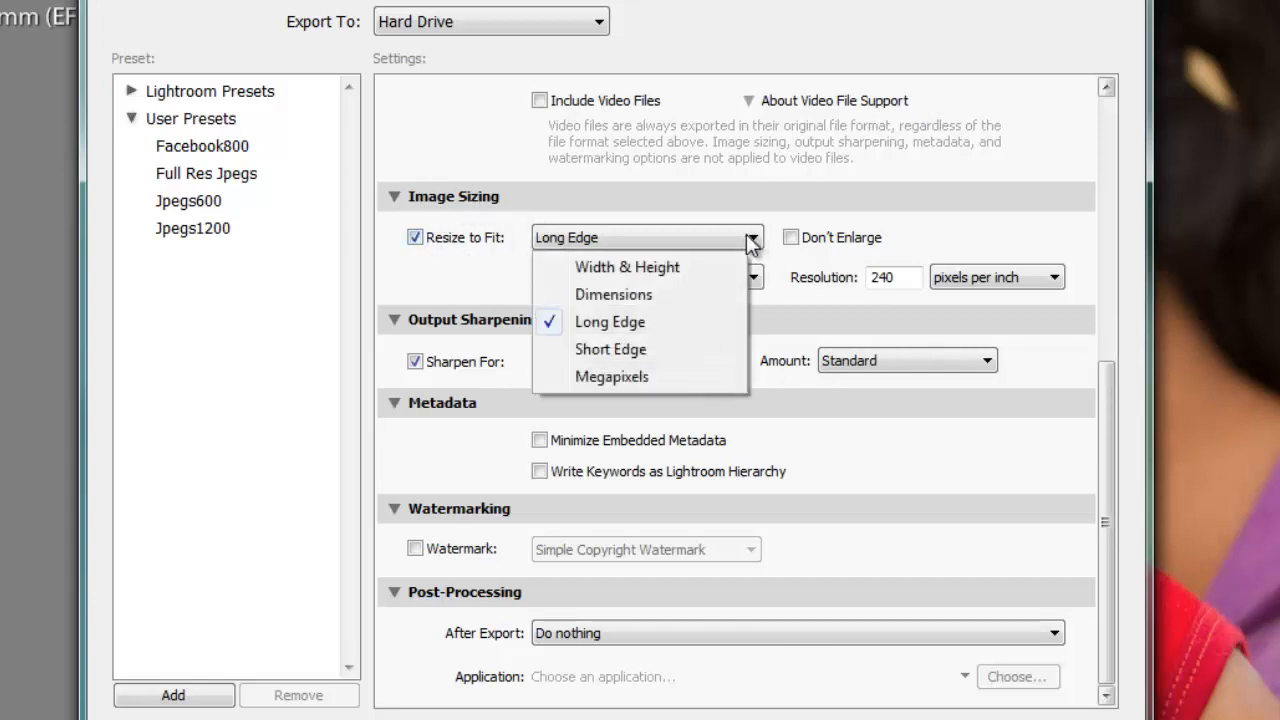
click(658, 266)
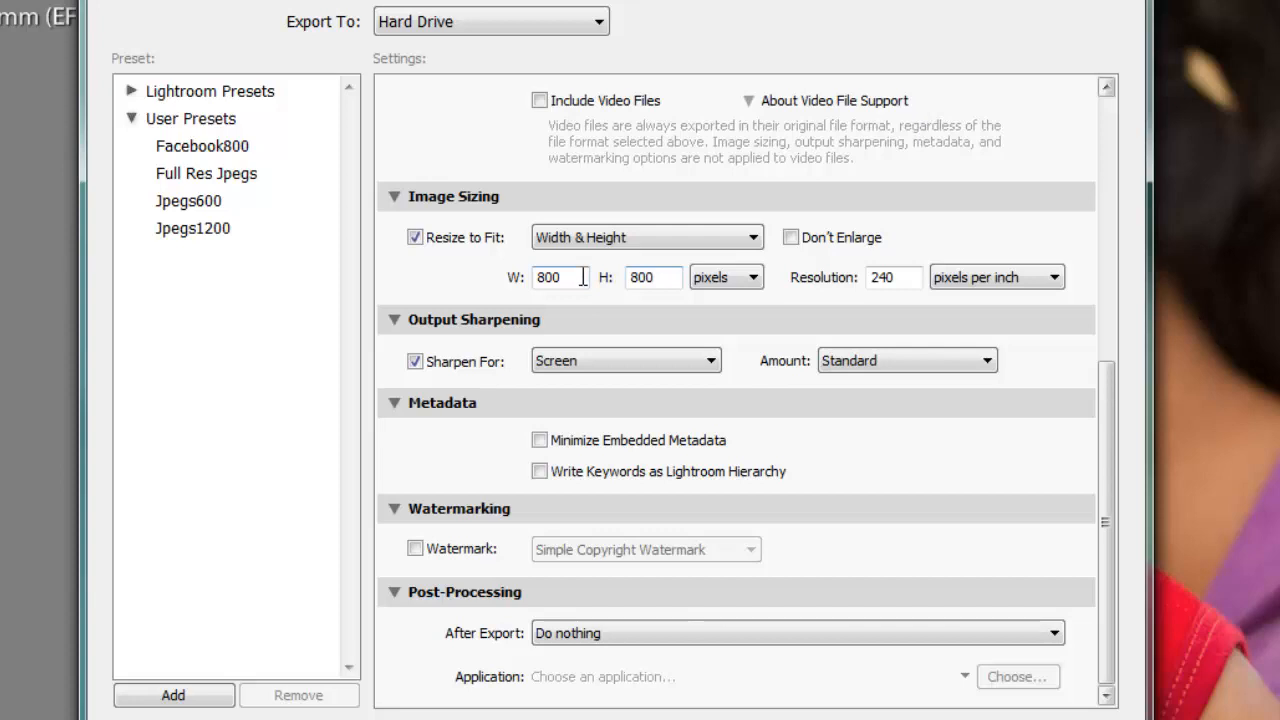
drag(583, 277, 541, 285)
text(600)
key(Tab)
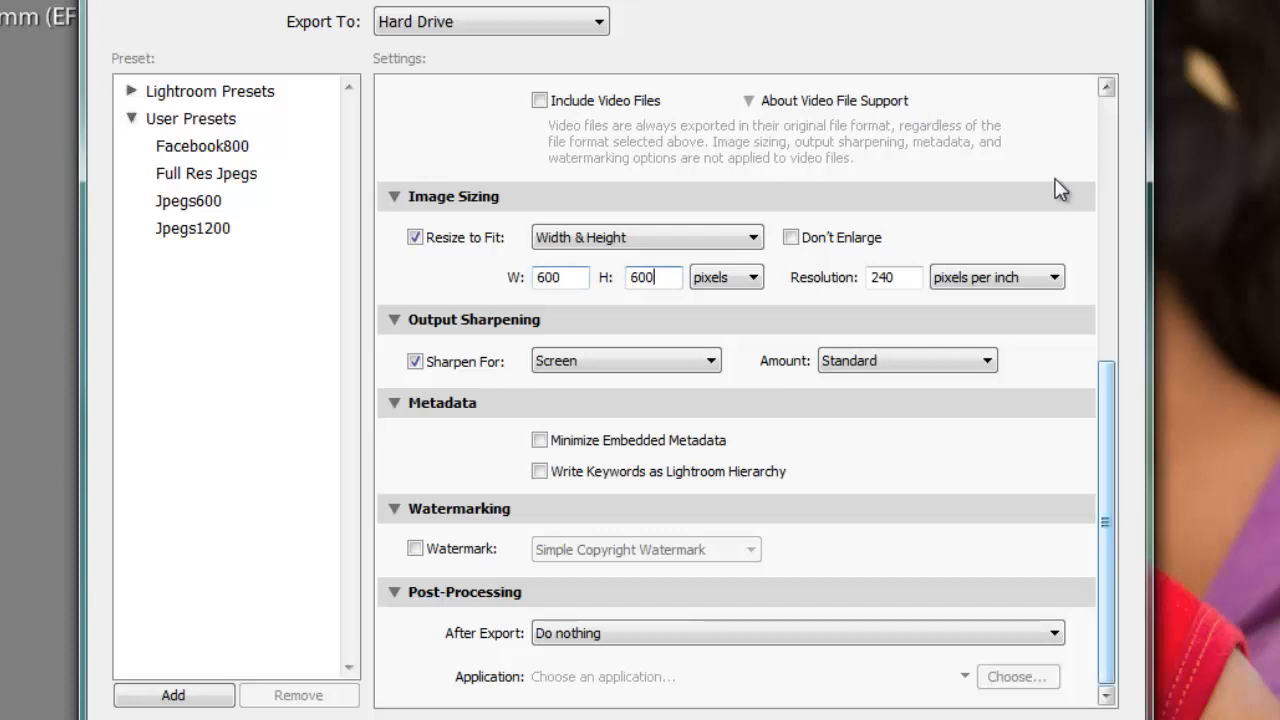
text(600)
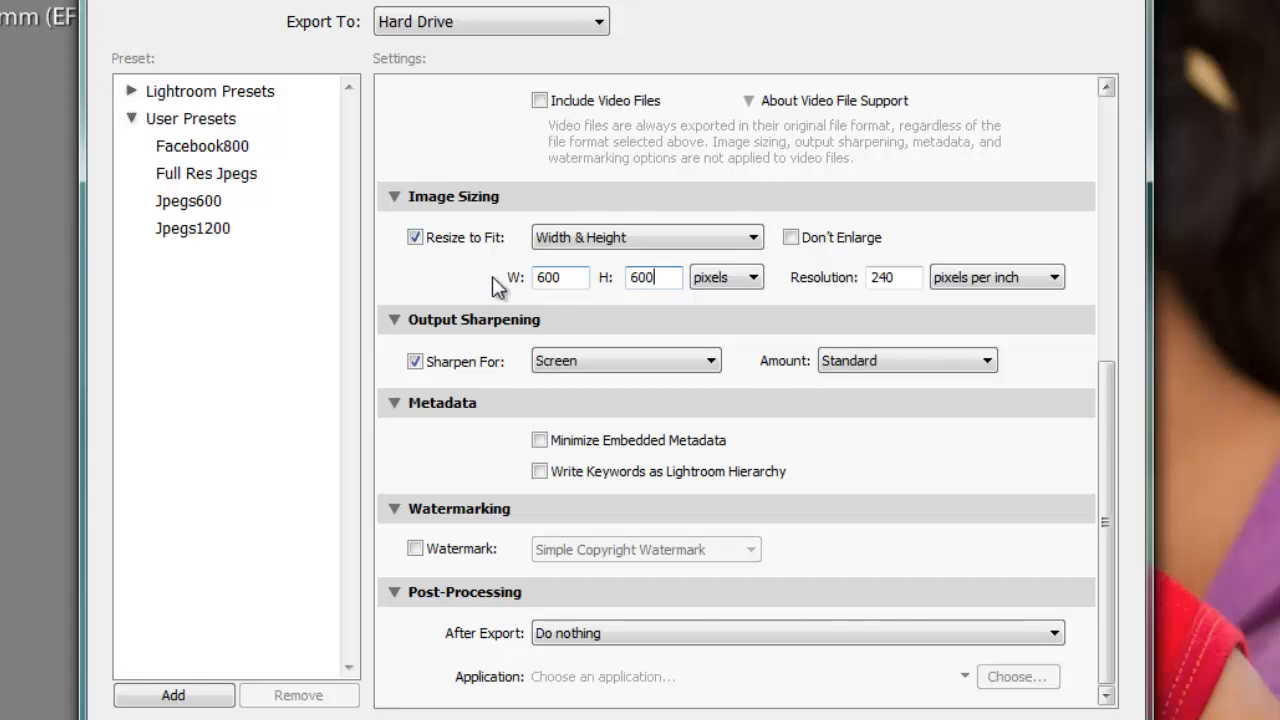
- Set the export resolution to 72 pixels per inch and export the selected photos
drag(909, 276, 870, 280)
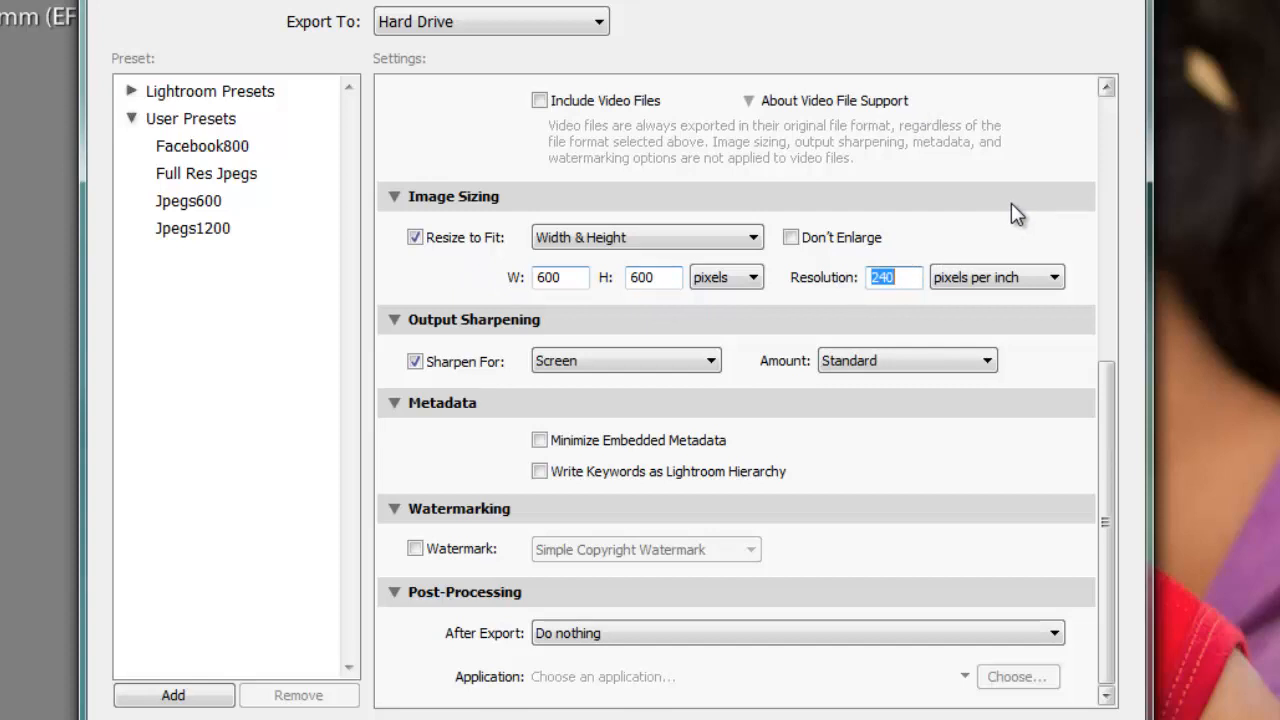
text(72)
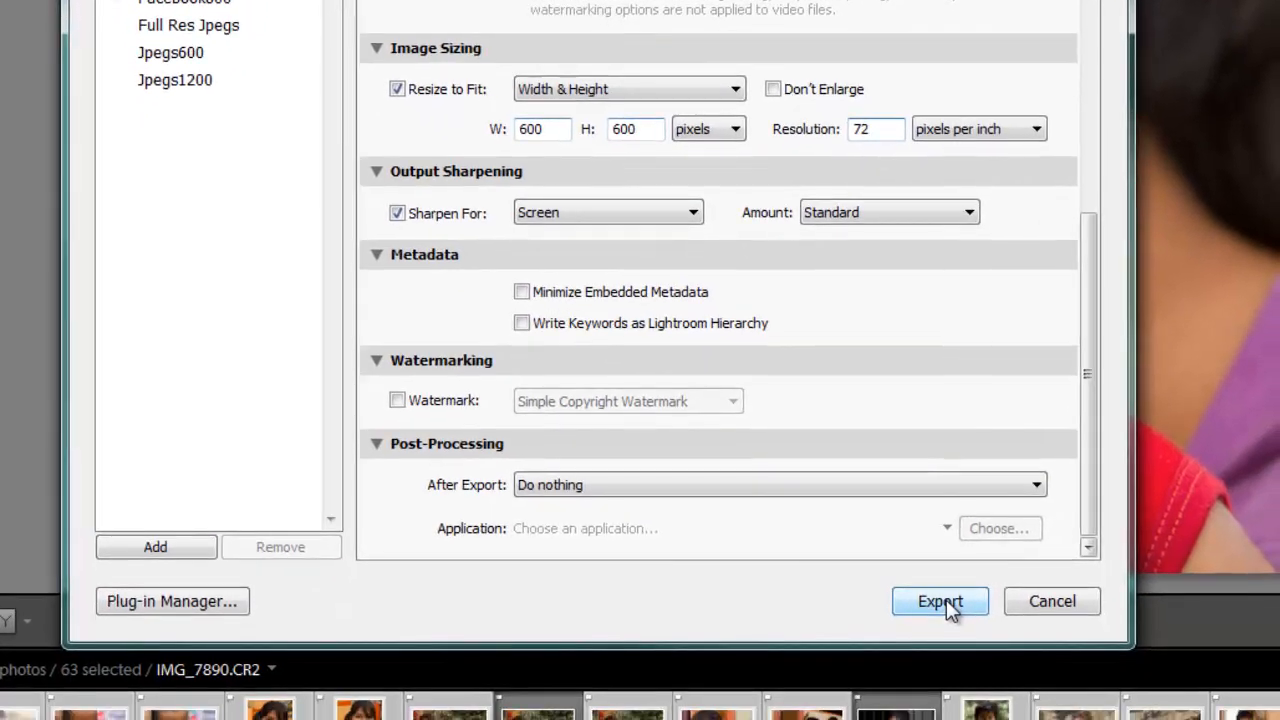
click(946, 600)
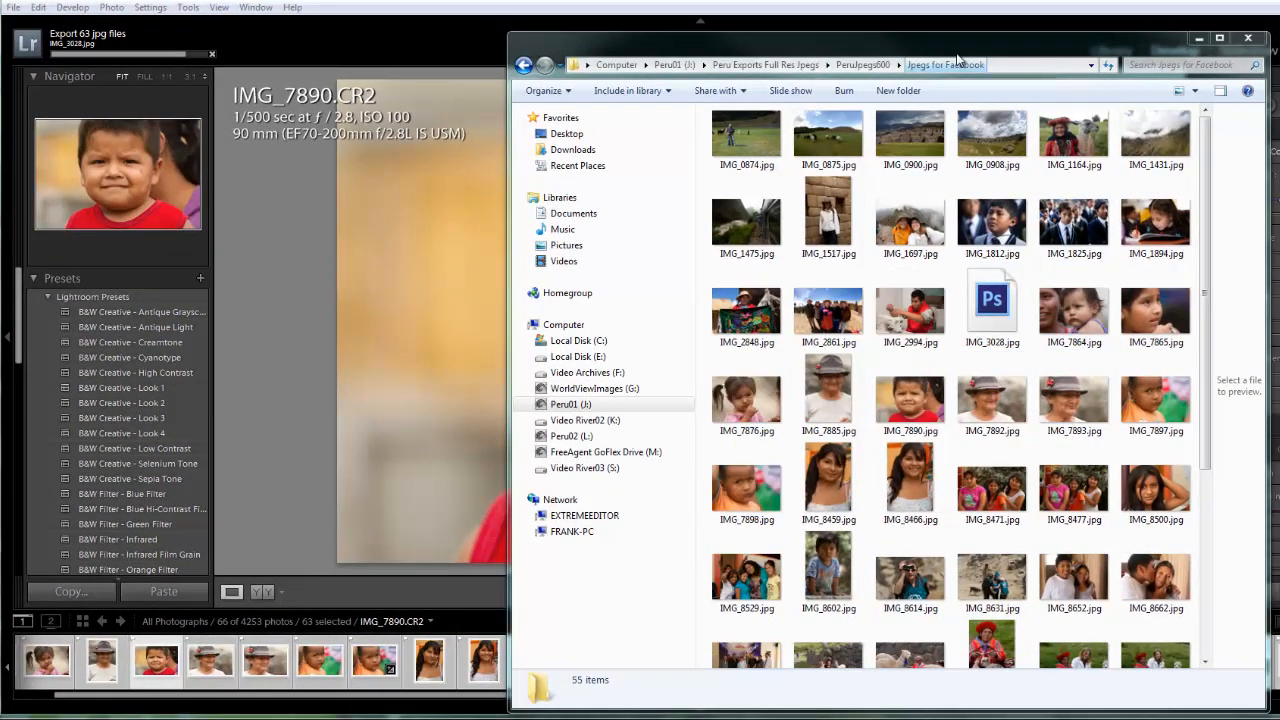
- In Windows Explorer, browse the exported JPEGs in Jpegs for Facebook, preview IMG_8761.jpg and compare its dimensions with IMG_9331.jpg
drag(927, 40, 804, 26)
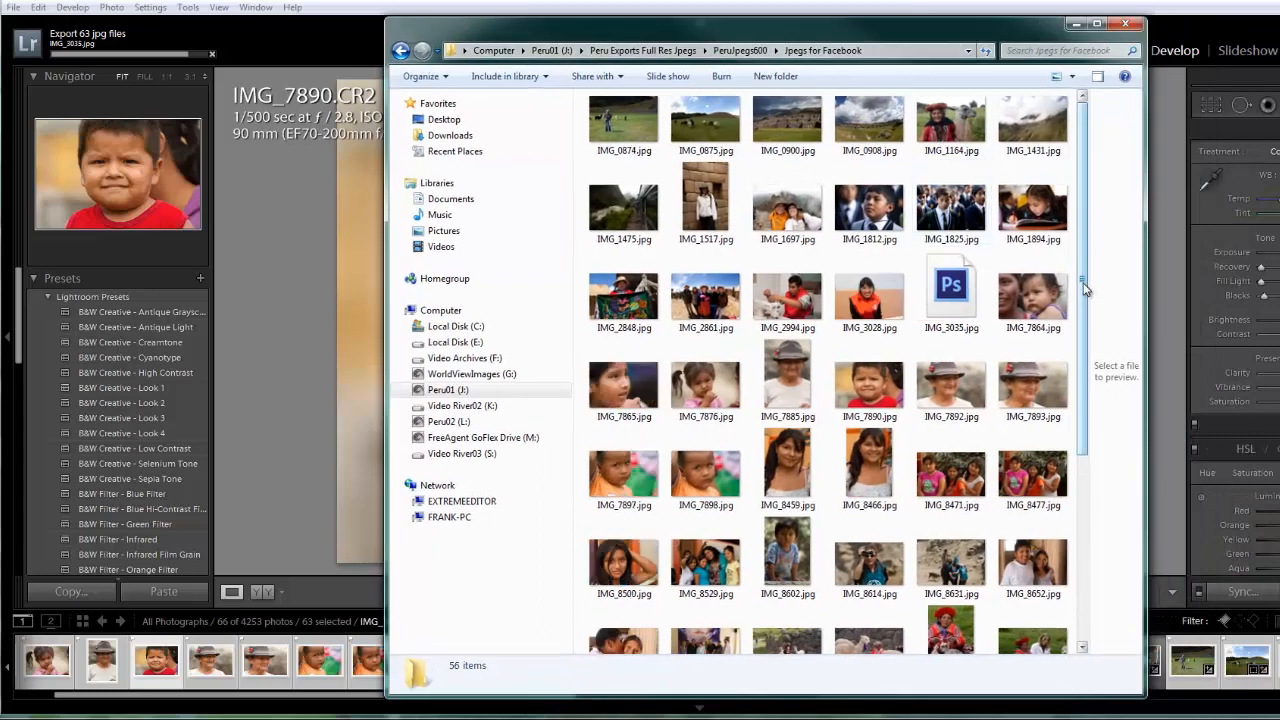
drag(1082, 290, 1080, 490)
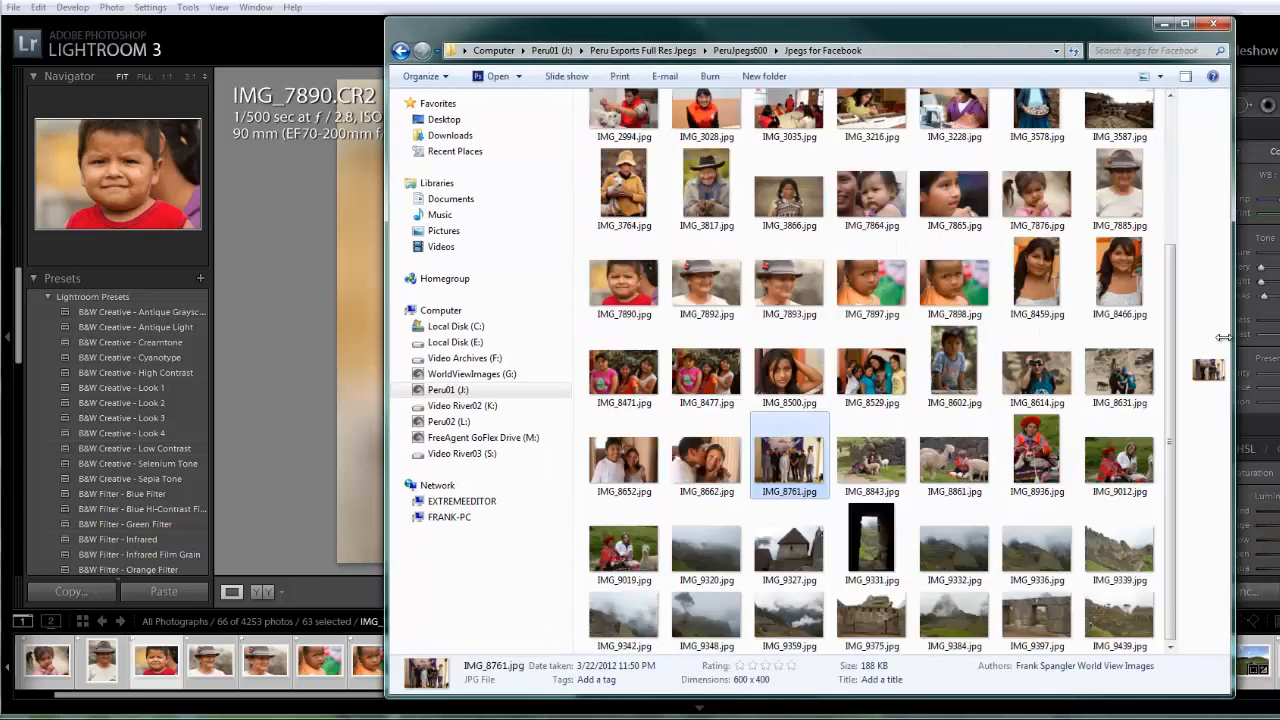
drag(1174, 343, 711, 378)
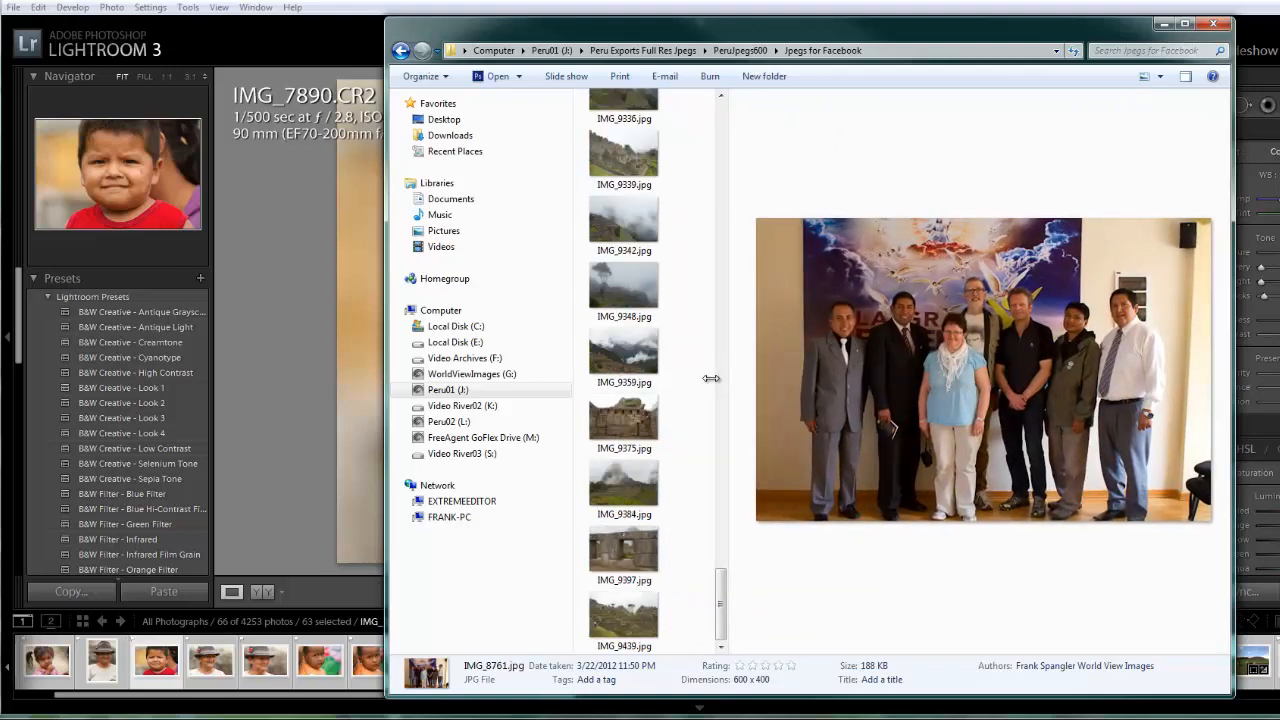
drag(722, 375, 1167, 327)
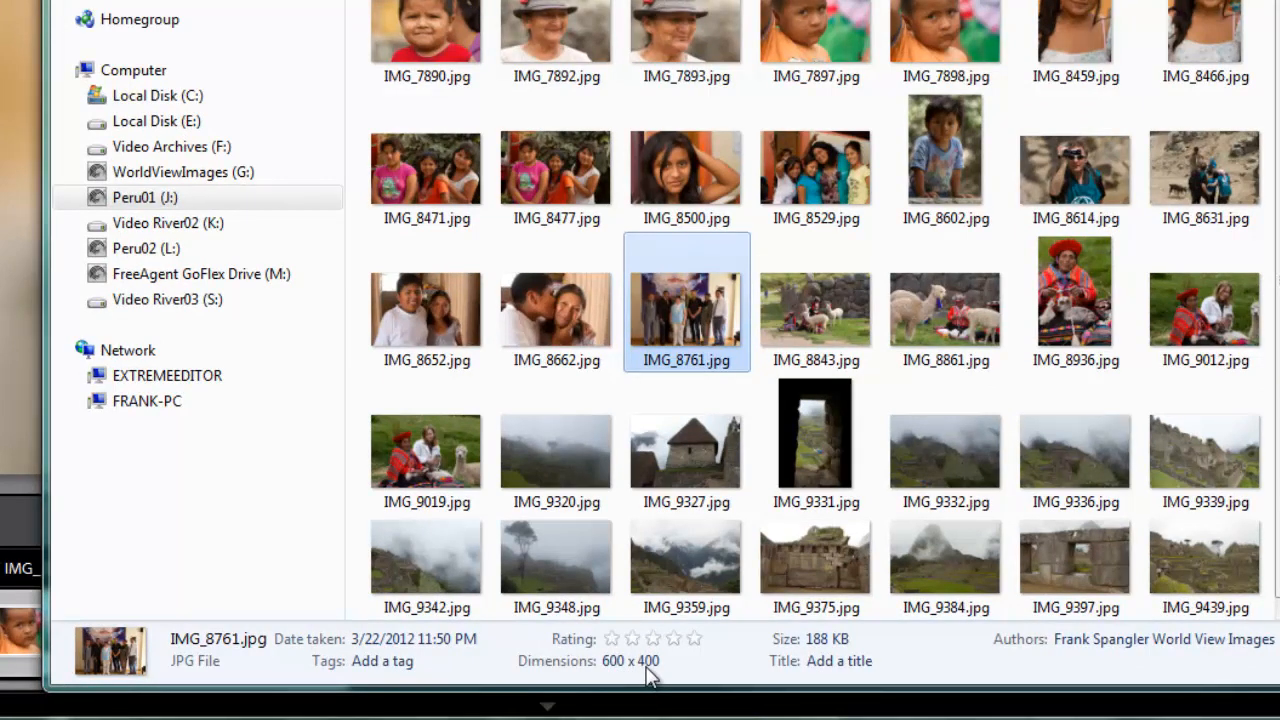
click(812, 440)
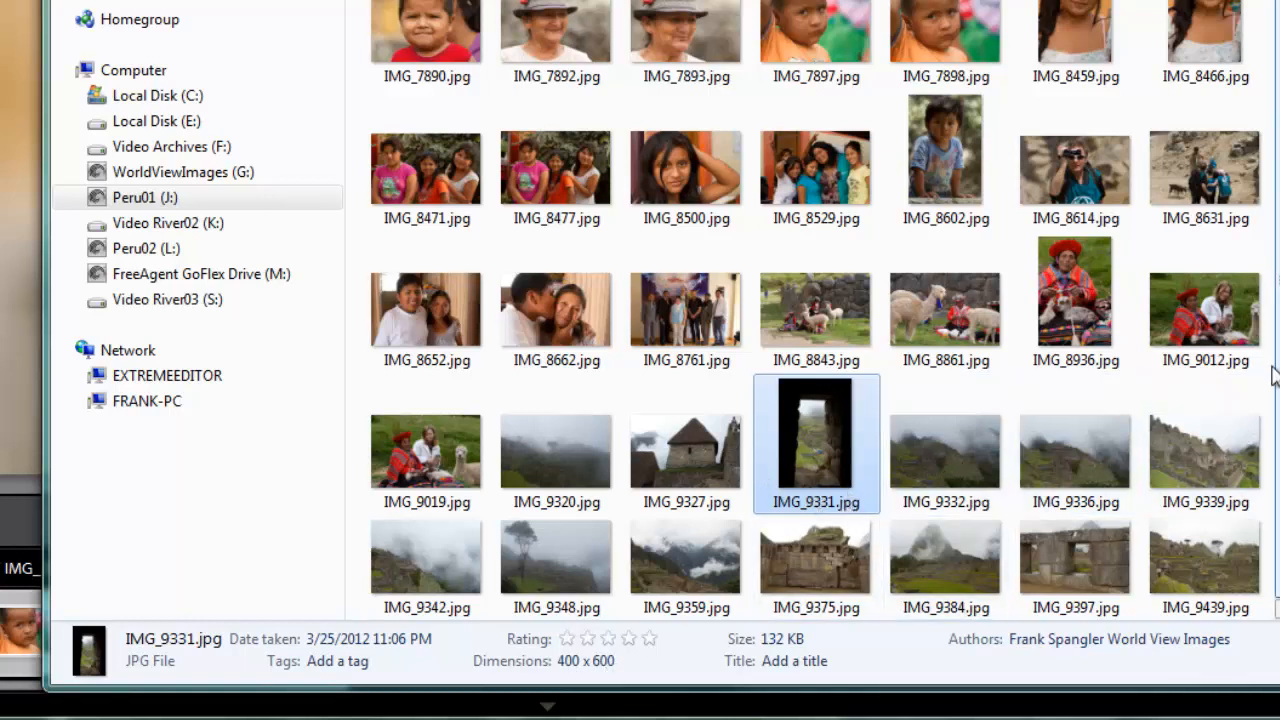
scroll(1228, 72, up, 3)
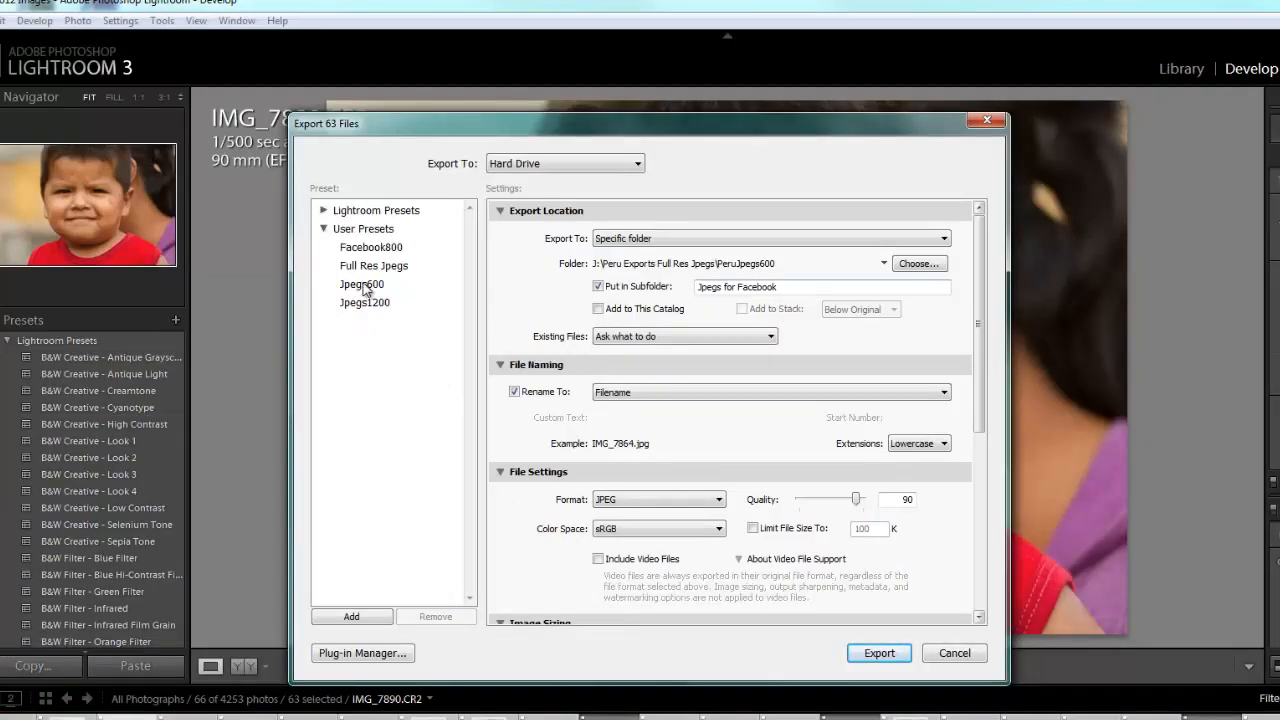
- Load the Jpegs600 user preset in the export settings for the selected photos
click(363, 286)
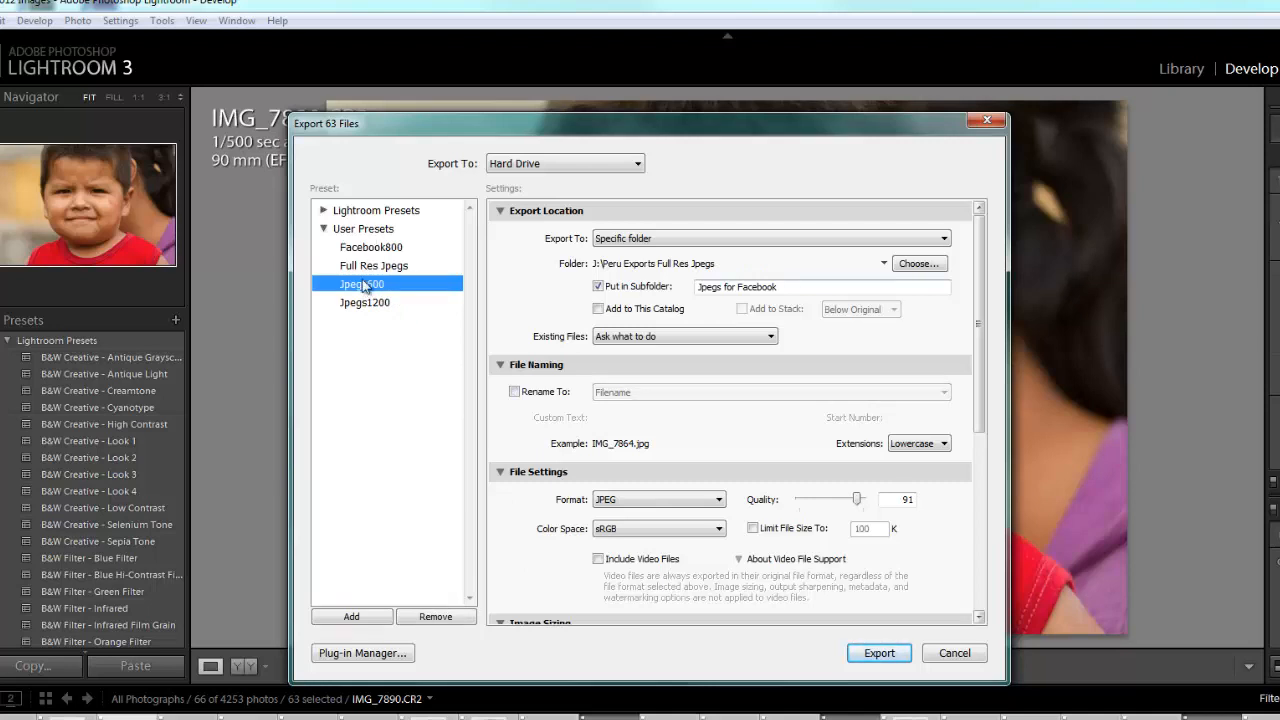